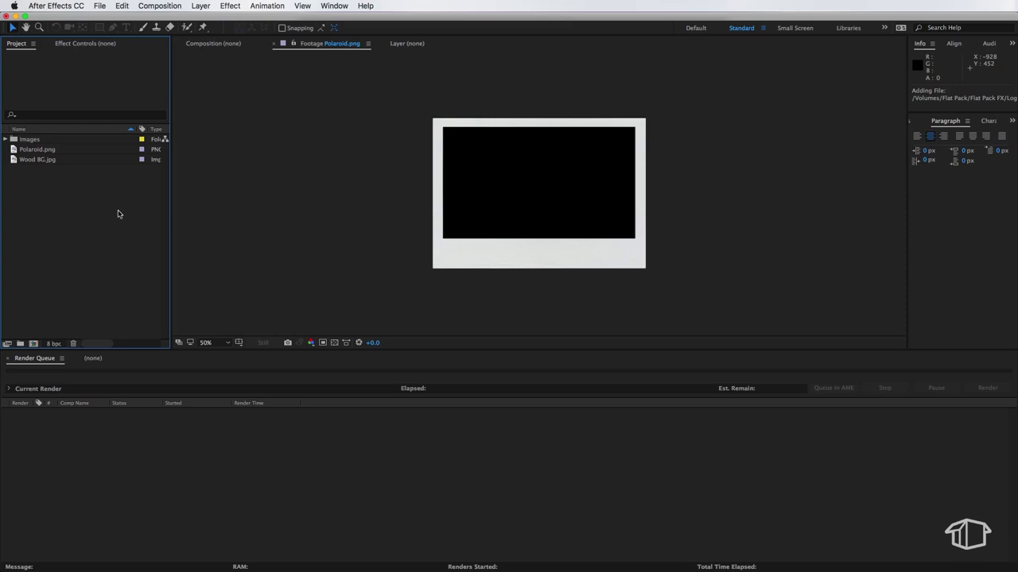
Step: Preview Polaroid.png, Wood BG.jpg and the castelmezzano night image in the Footage viewer
double_click(47, 152)
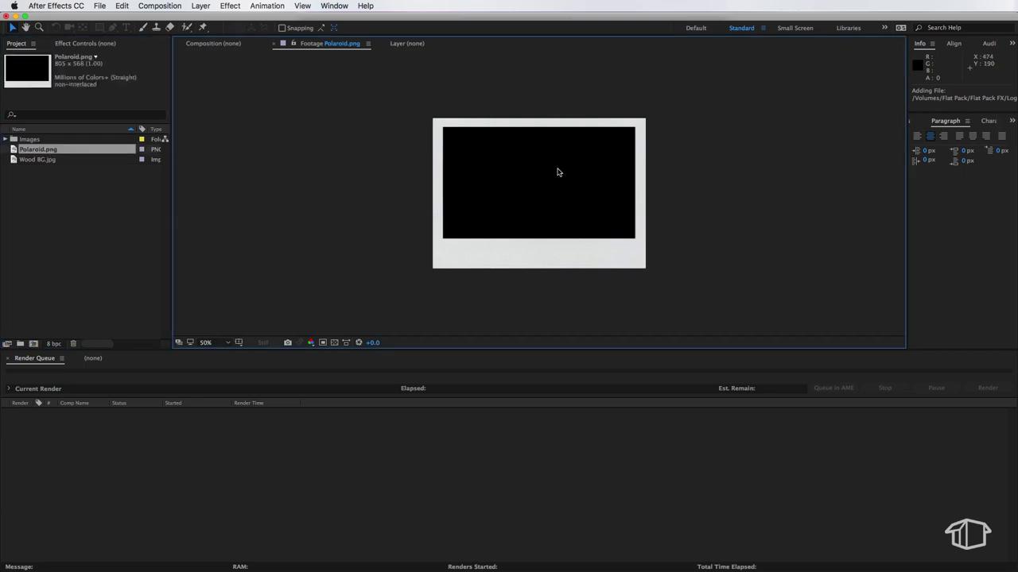
double_click(40, 159)
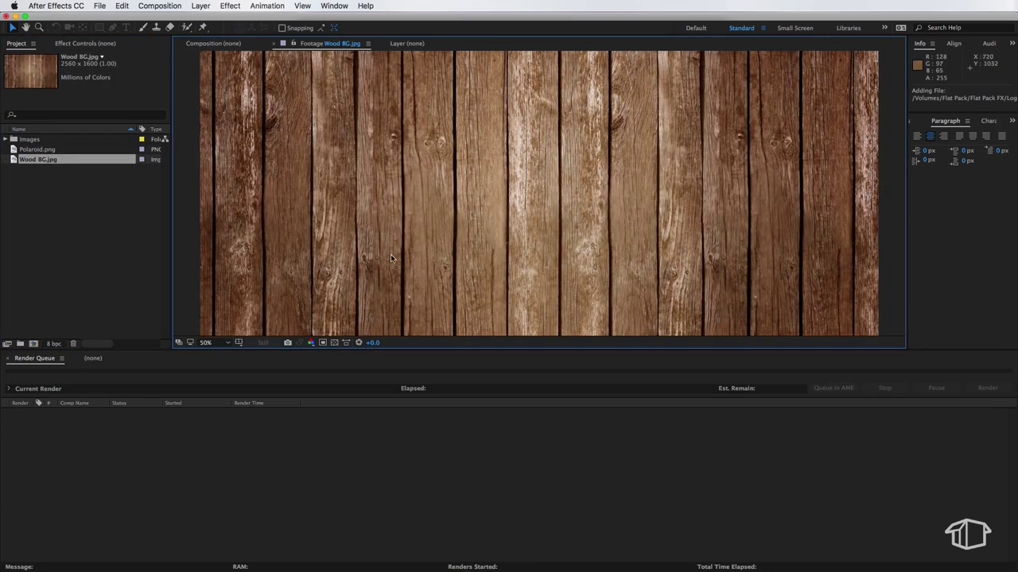
key(comma)
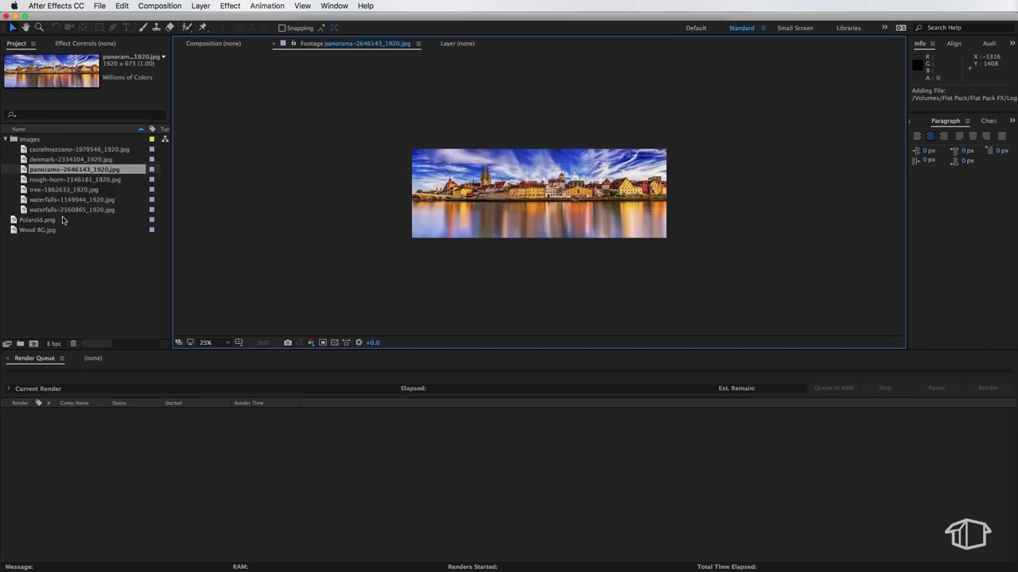
double_click(56, 150)
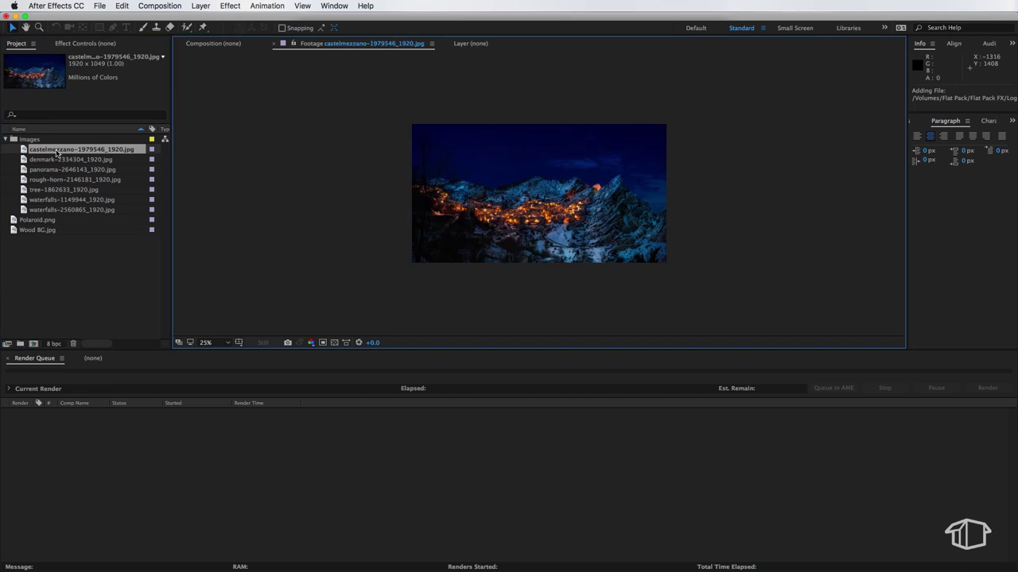
Step: After previewing the Denmark sunset, create comp 'Layout 1' at HDTV 1080 25, 30 seconds long
double_click(53, 160)
click(5, 139)
right_click(85, 202)
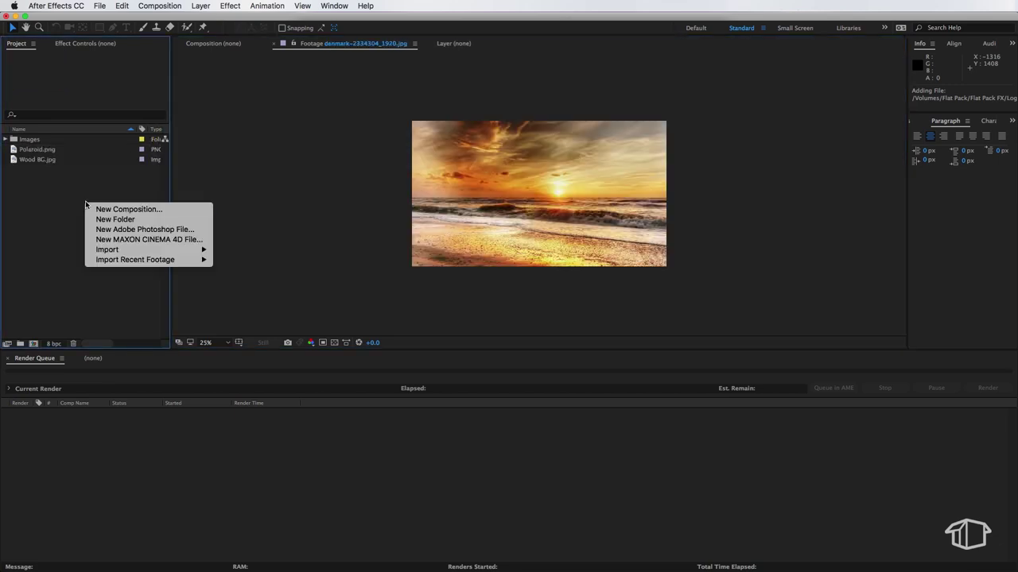
click(251, 206)
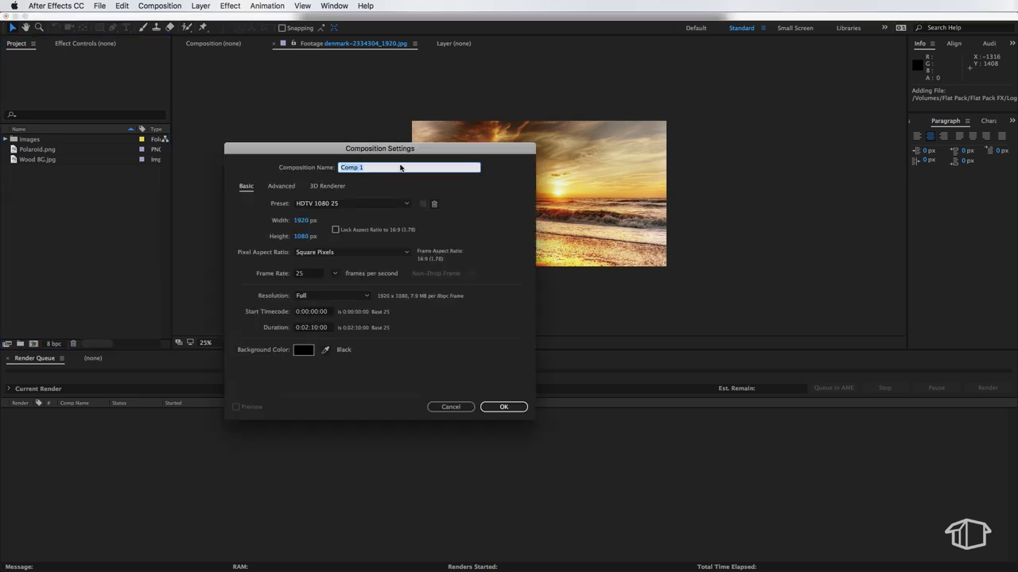
text(Layout)
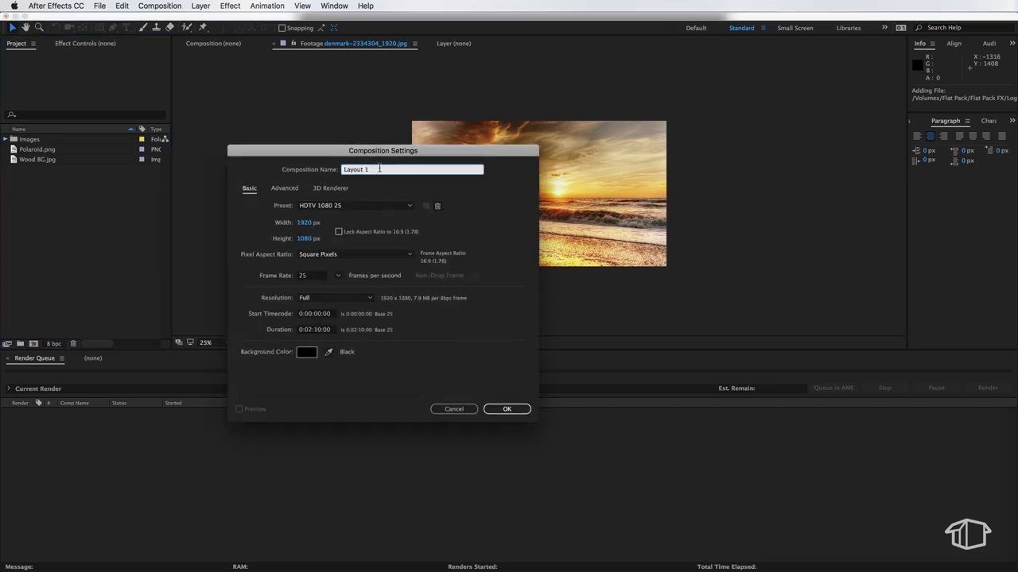
text( 1)
click(354, 205)
click(391, 483)
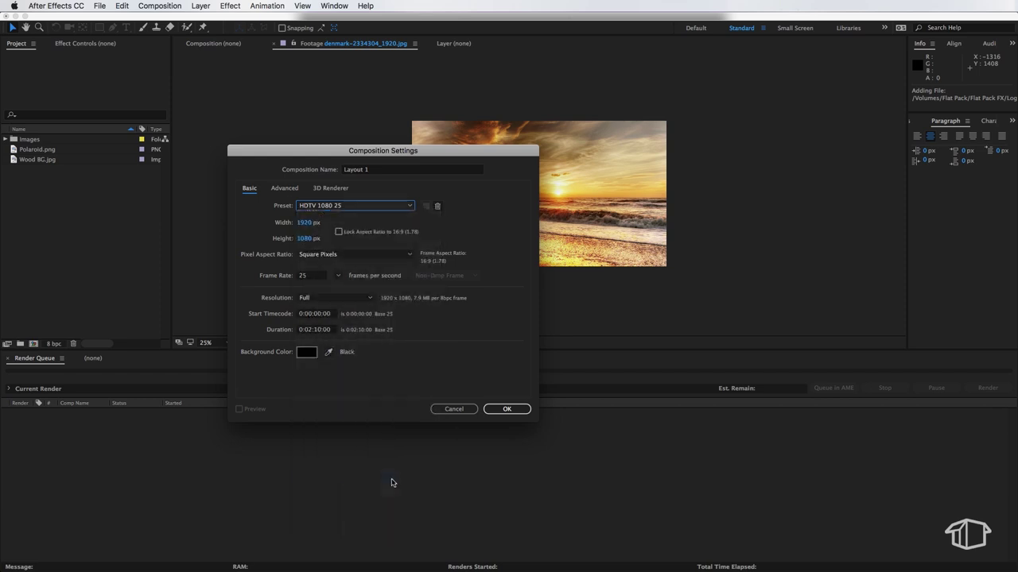
click(310, 329)
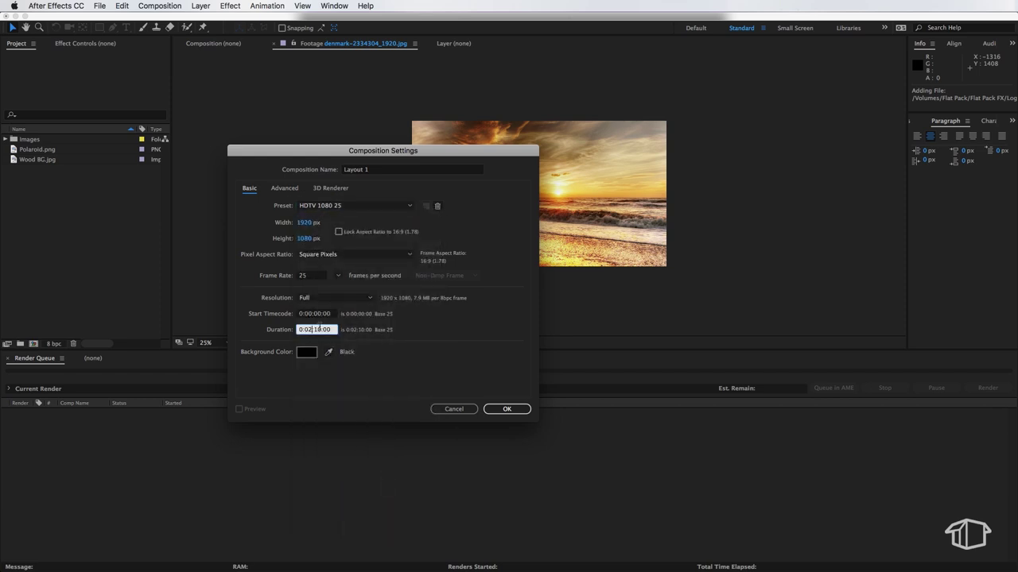
click(506, 408)
Step: Create a second new composition named BG
right_click(54, 267)
click(83, 273)
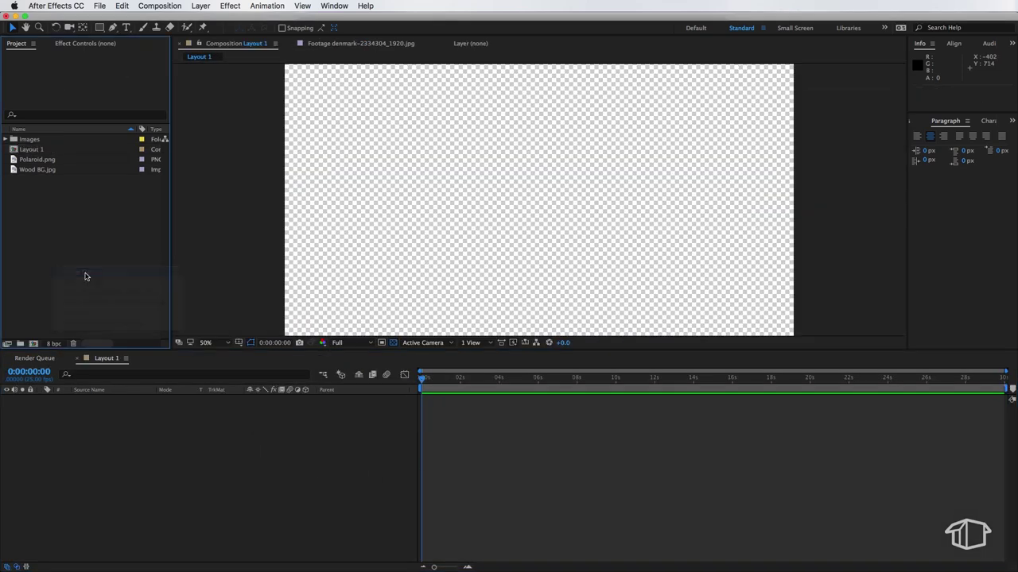
text(BG)
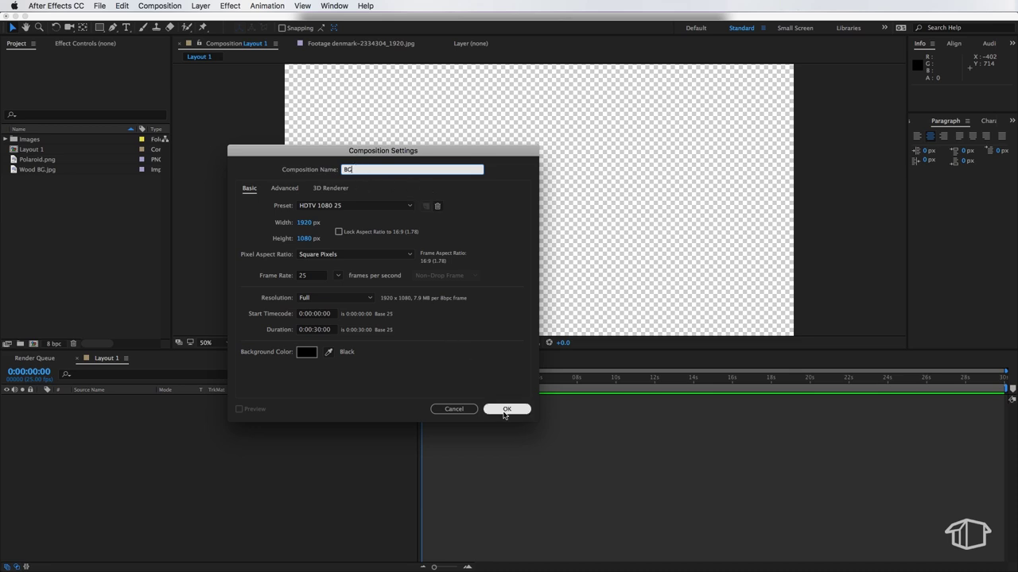
click(506, 409)
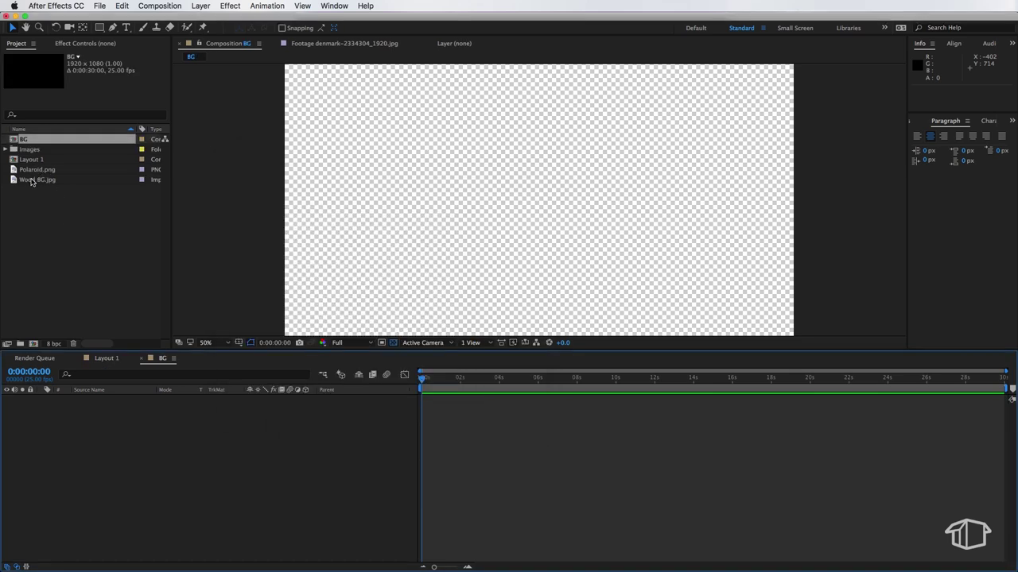
Step: Add Wood BG.jpg to BG, rotate it 90°, then scale and shift it to fill the frame
drag(31, 180, 143, 466)
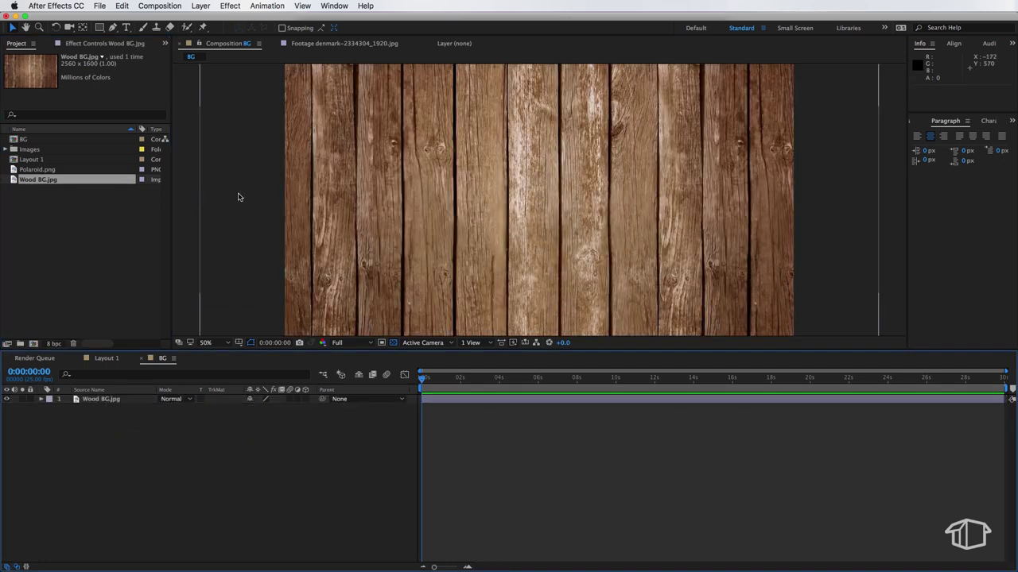
key(w)
drag(200, 200, 552, 115)
key(v)
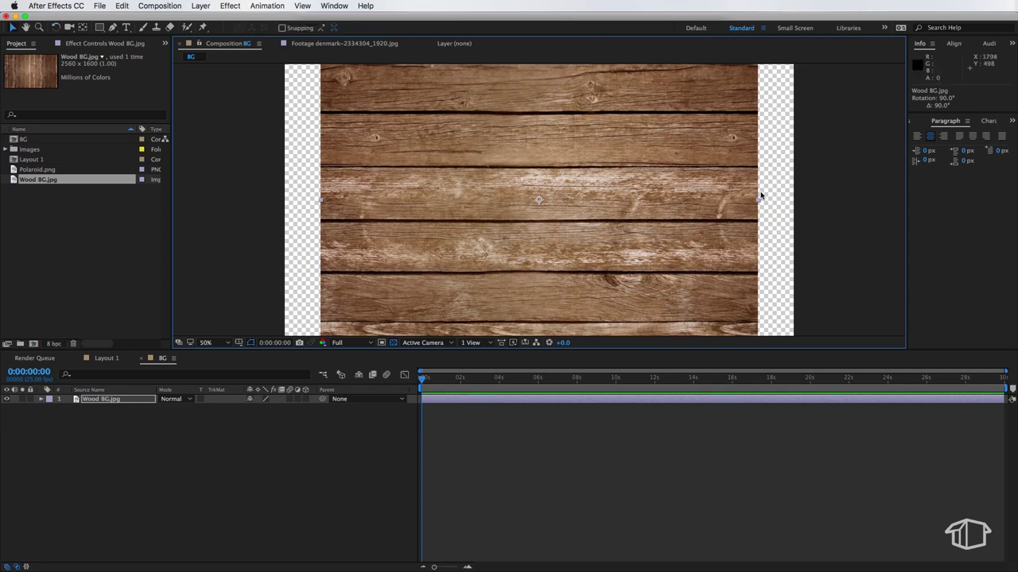
drag(760, 197, 849, 201)
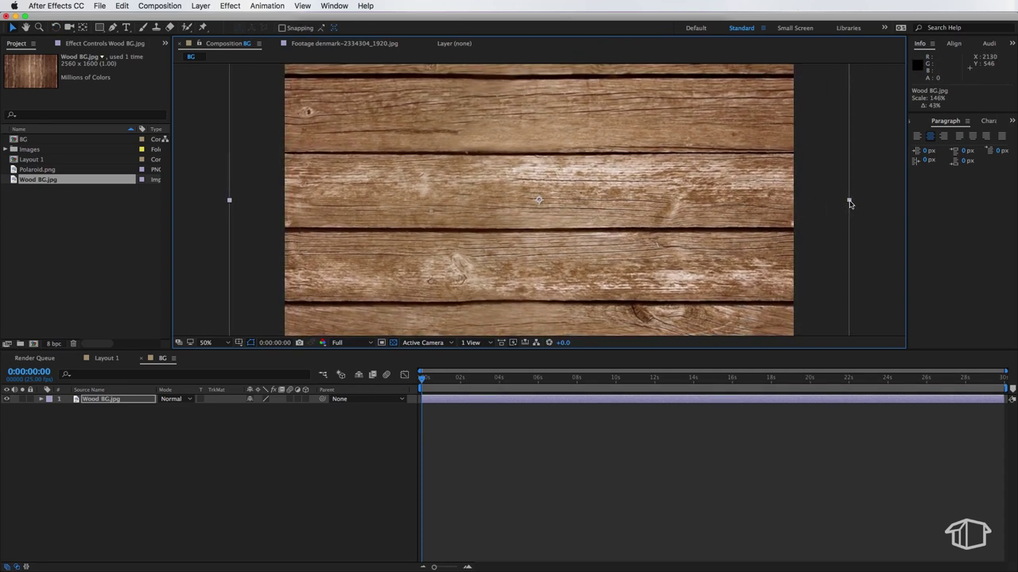
drag(615, 183, 615, 205)
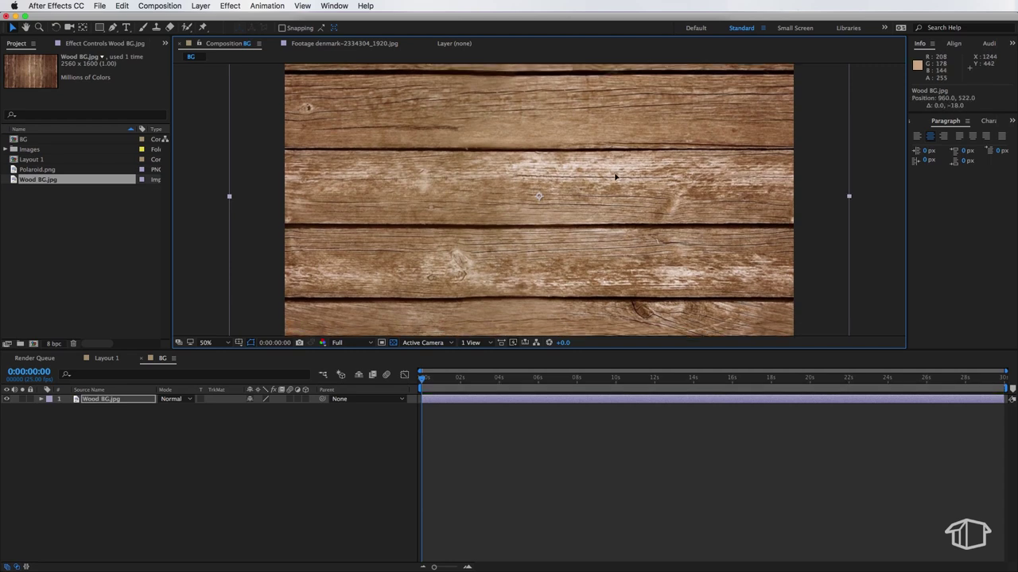
scroll(320, 136, down, 1)
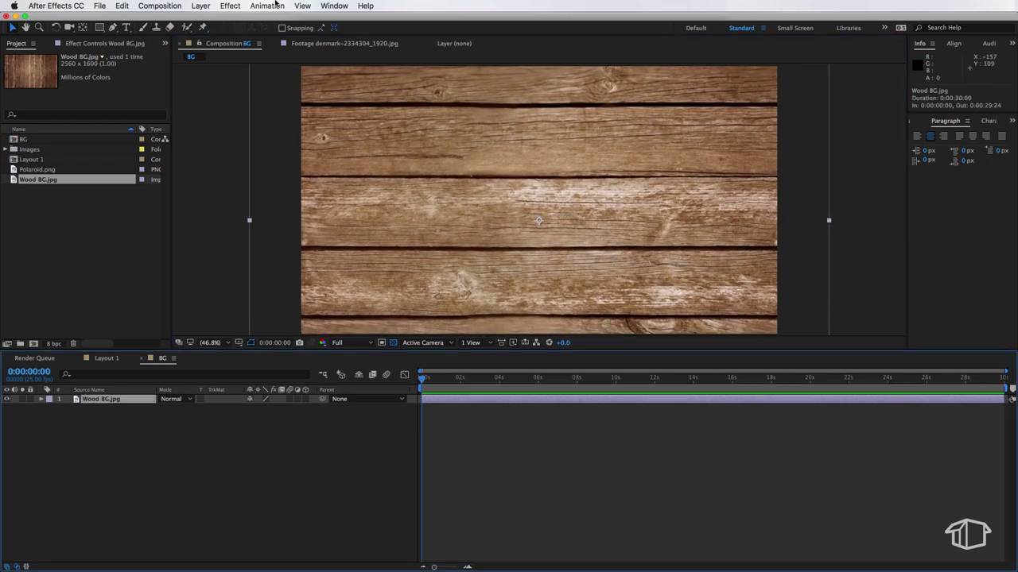
Step: Apply a Sharpen effect with amount 17 to the wood layer
click(365, 6)
mouse_move(230, 5)
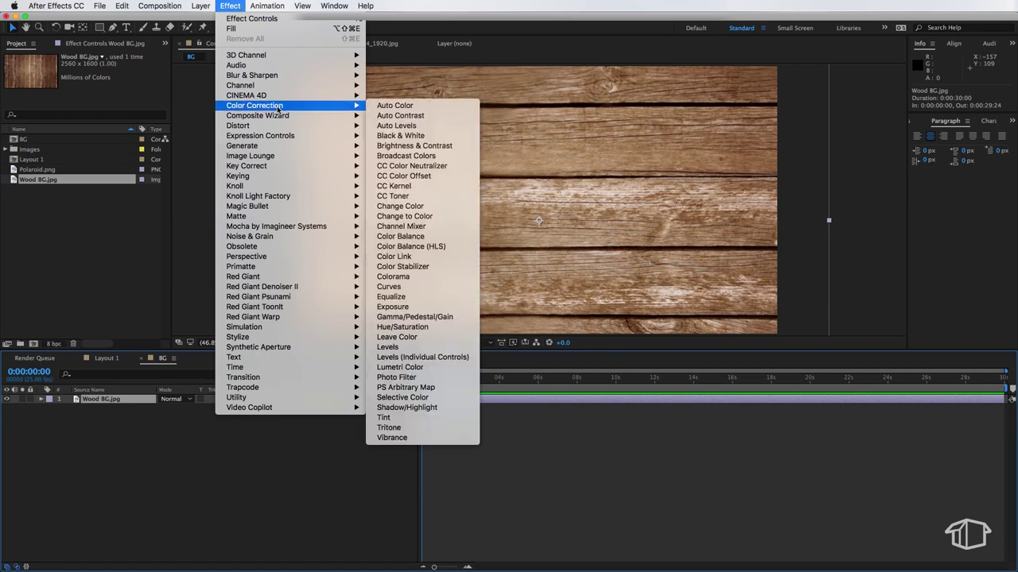
mouse_move(286, 78)
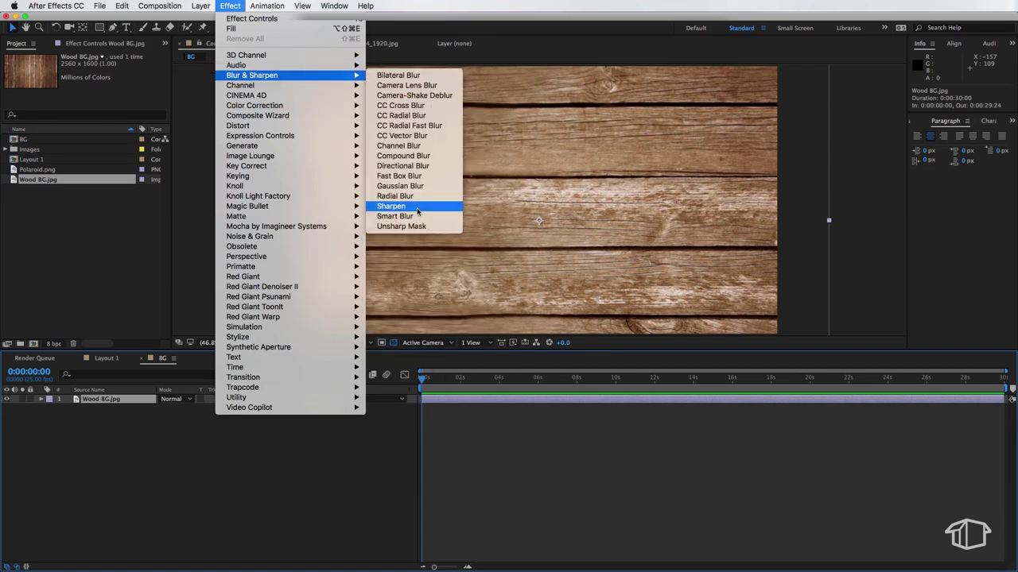
click(391, 206)
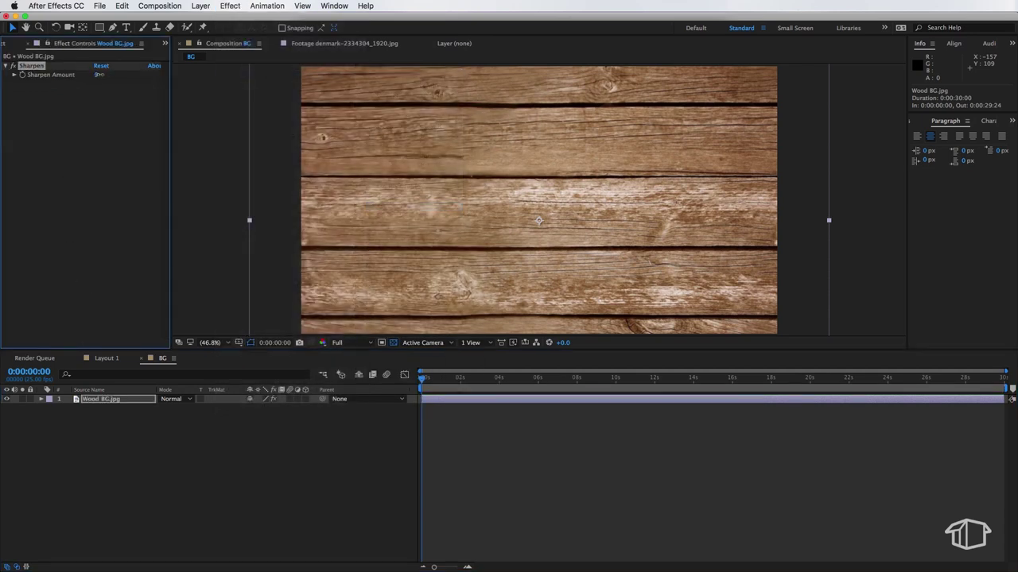
Step: Add Curves to the wood and bend the curve into an S-shape for contrast
click(229, 5)
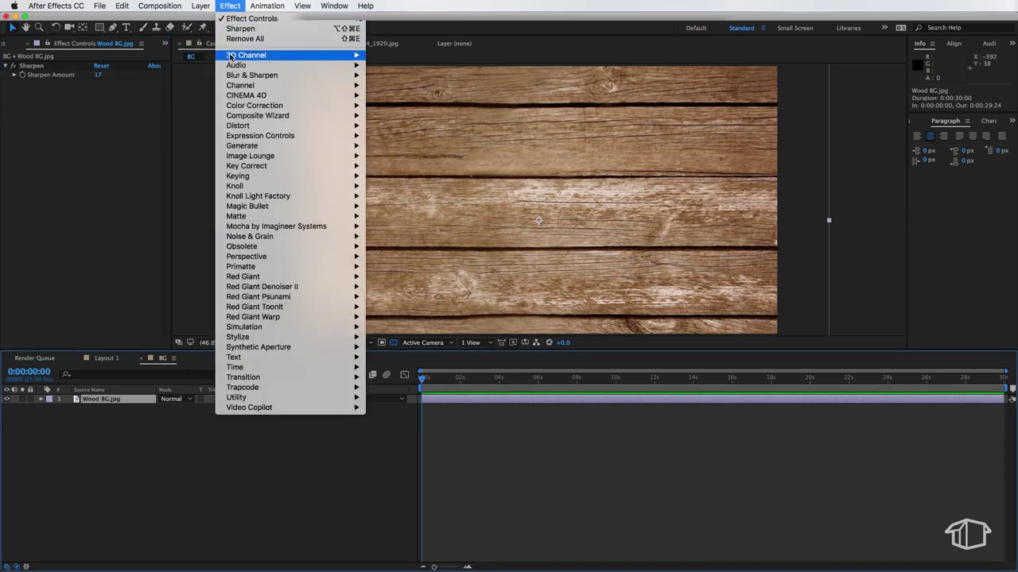
mouse_move(251, 99)
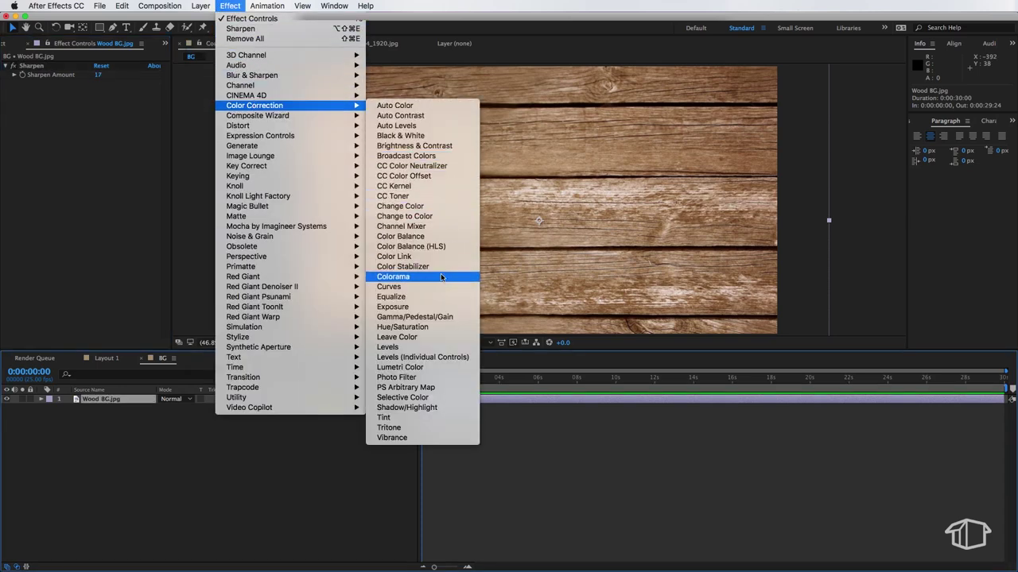
click(146, 180)
drag(60, 242, 62, 223)
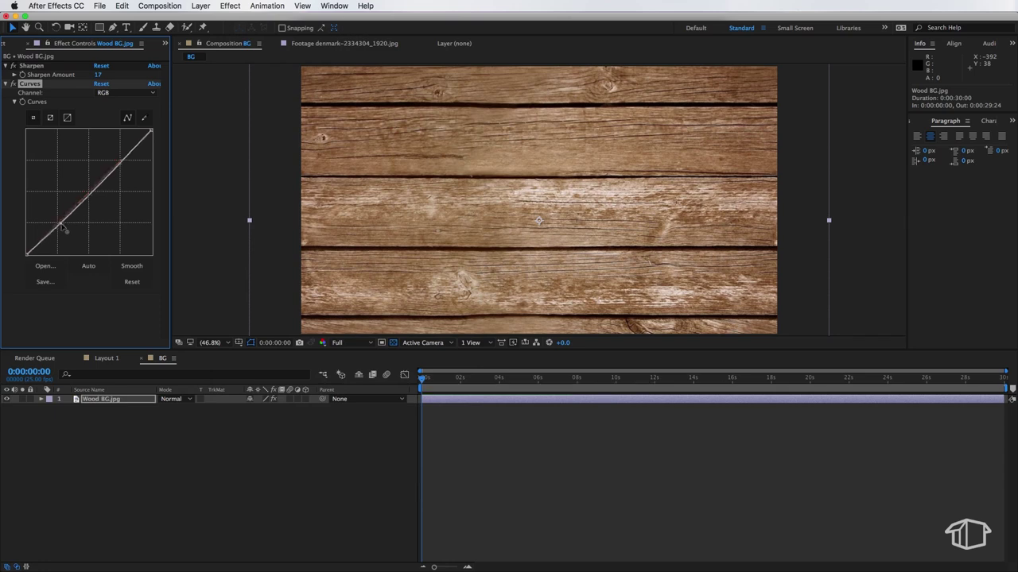
drag(121, 168, 117, 162)
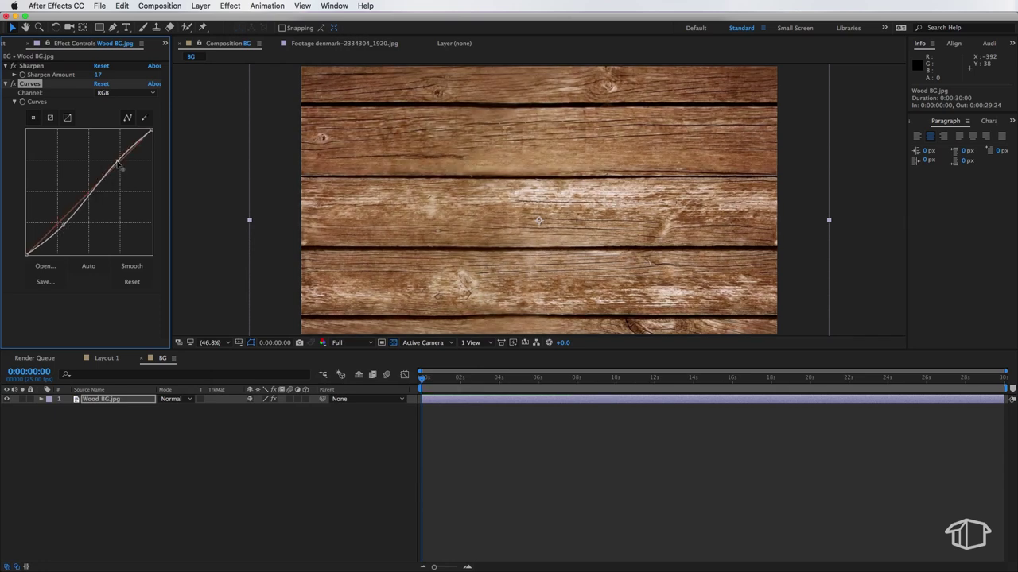
Step: Create a new black solid layer over the wood
right_click(108, 425)
mouse_move(127, 430)
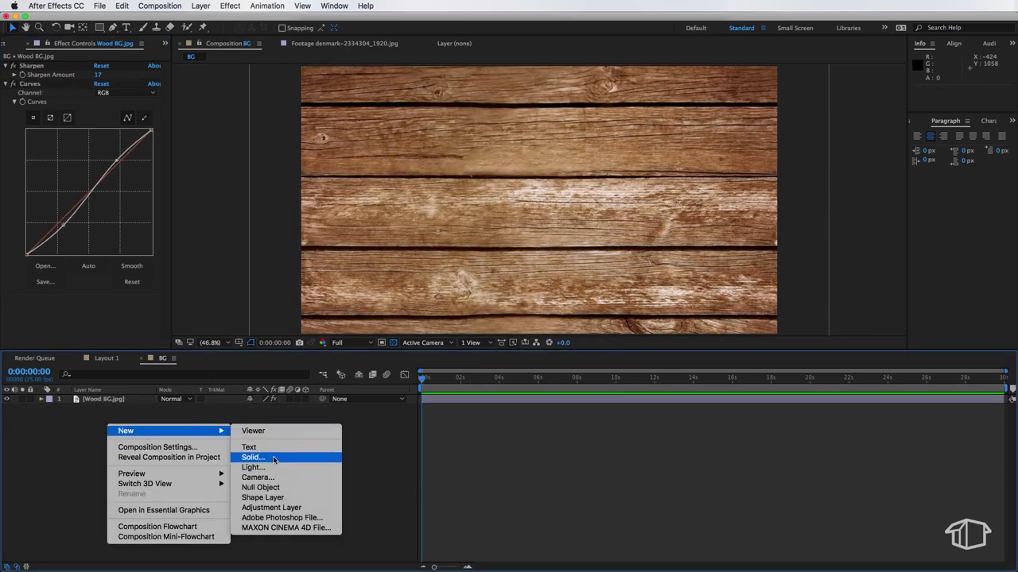
click(272, 457)
click(405, 389)
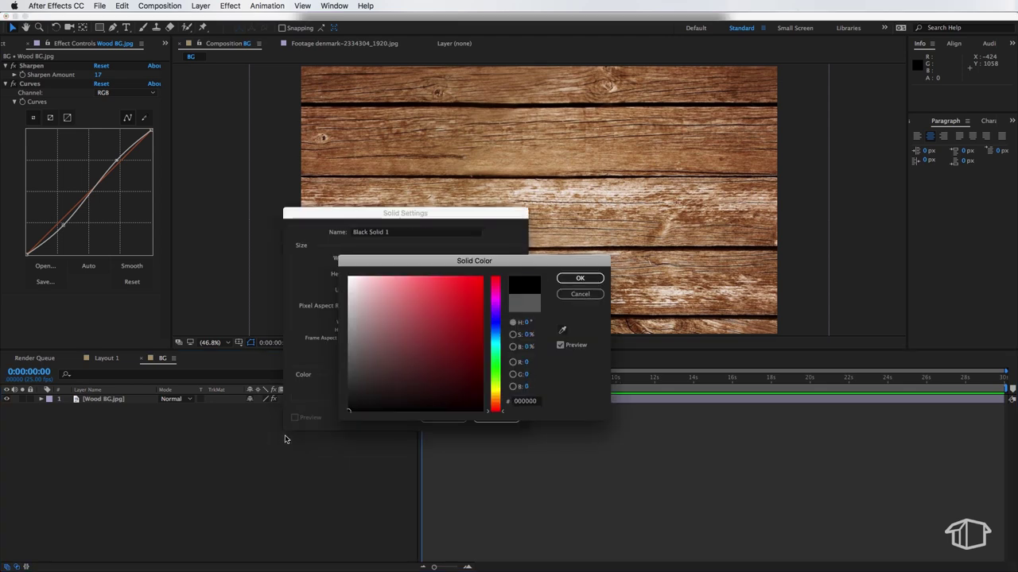
click(580, 279)
click(496, 416)
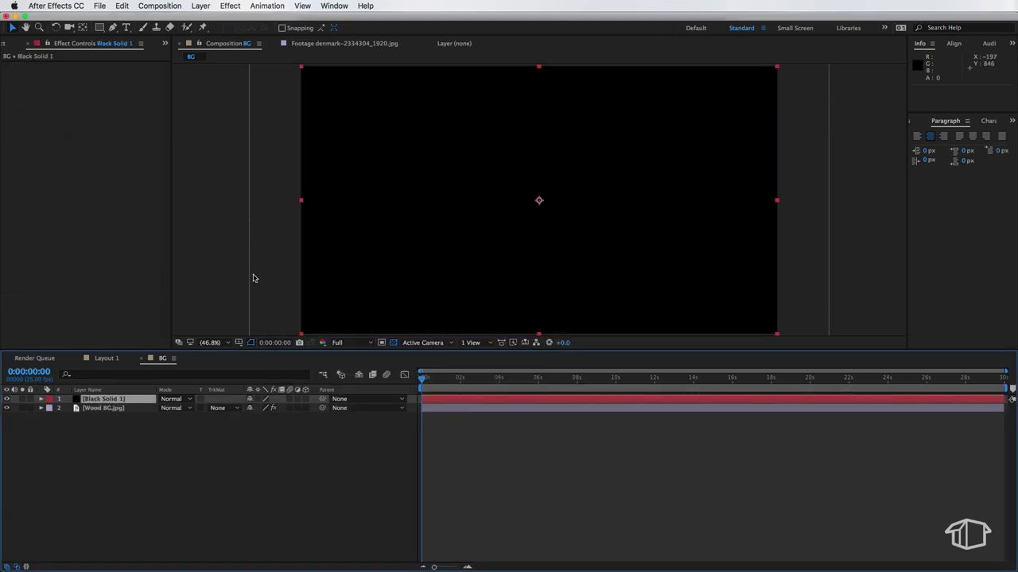
Step: Draw an ellipse mask on the solid, inverted, with 191 px feather and 34% opacity
click(100, 27)
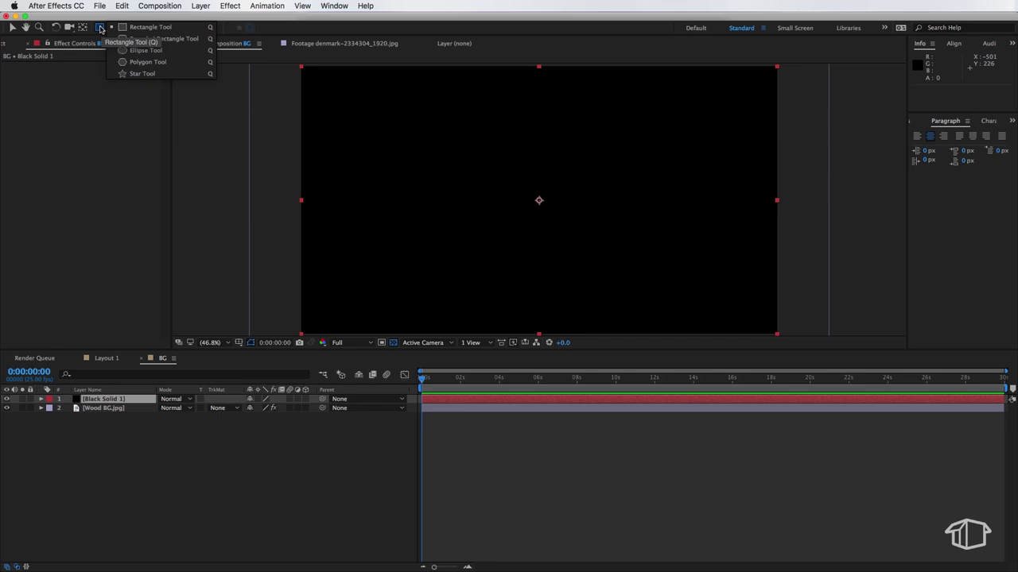
click(146, 50)
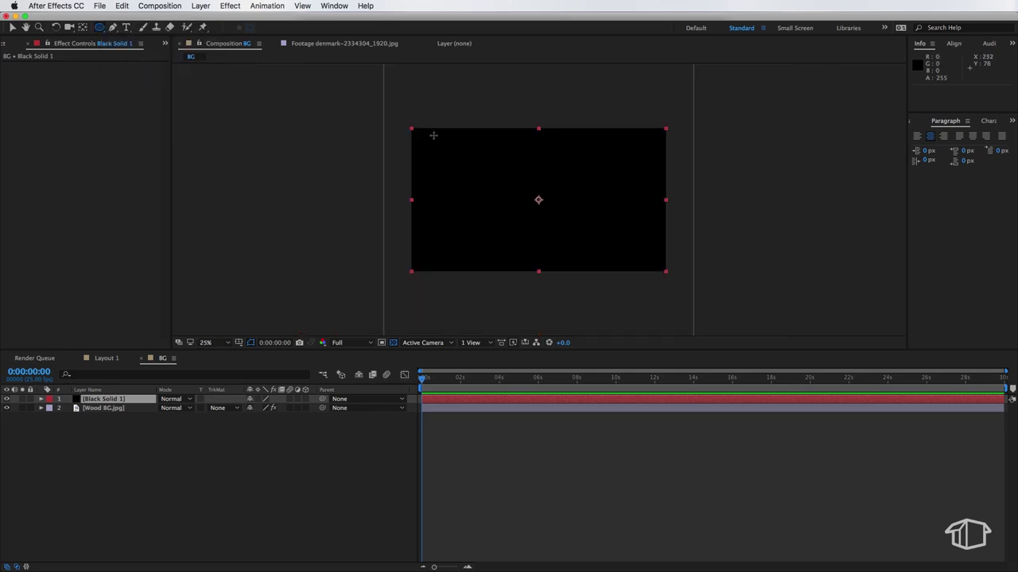
drag(415, 101, 662, 305)
click(59, 418)
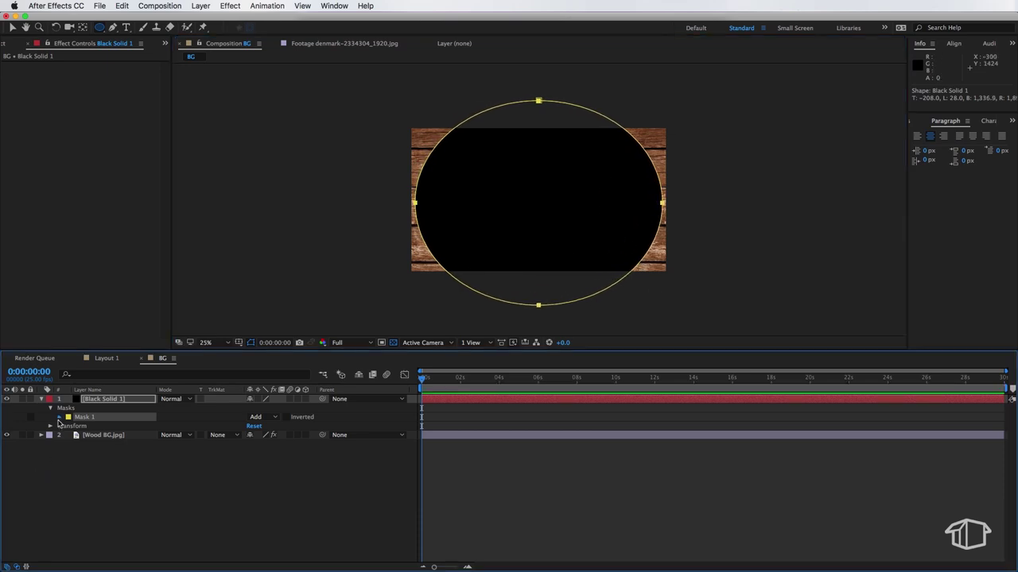
click(289, 418)
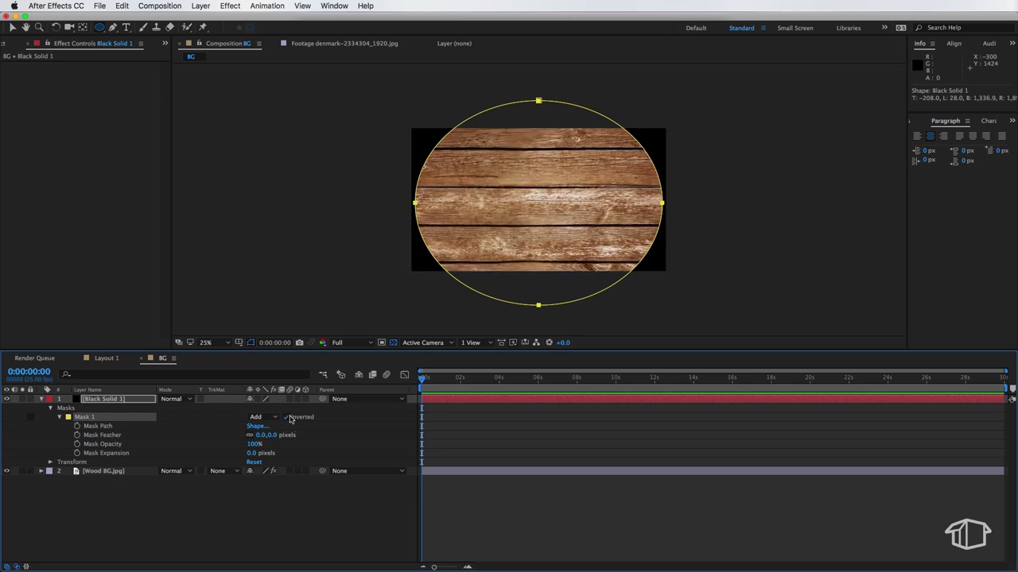
drag(262, 435, 369, 435)
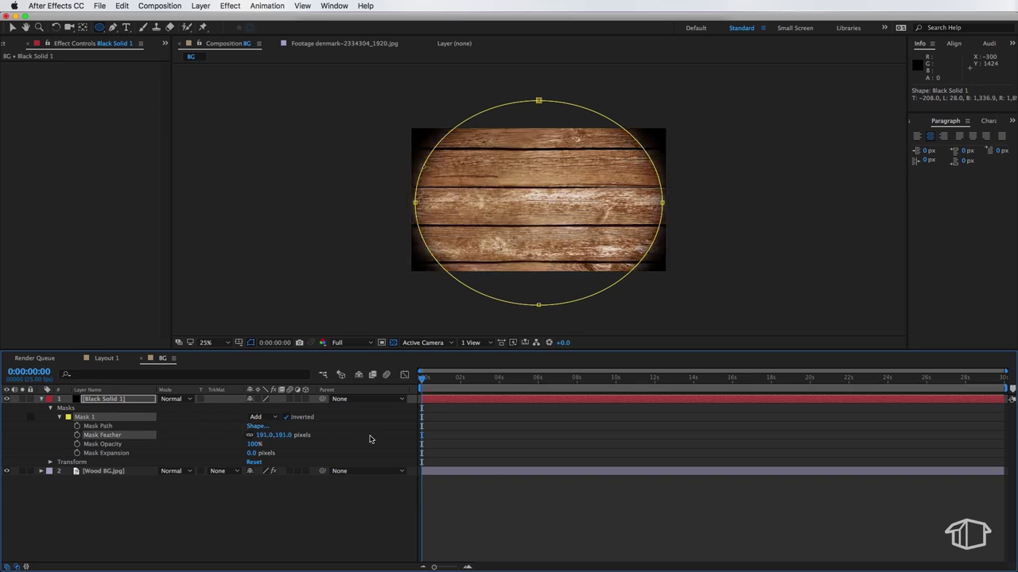
drag(251, 455, 220, 445)
key(super+z)
Step: Add the BG comp as a layer in the Layout 1 composition
click(107, 357)
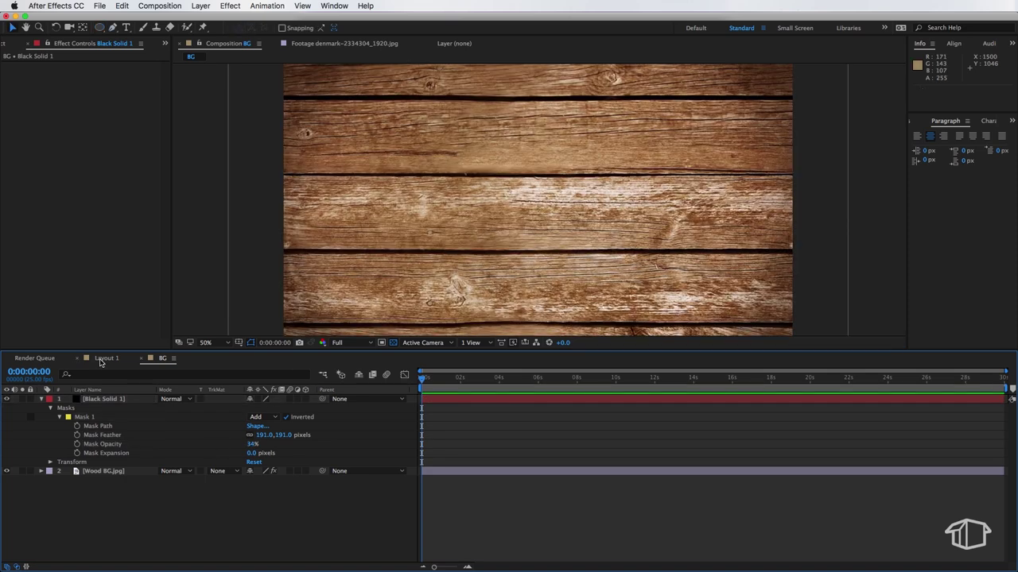
scroll(531, 177, down, 1)
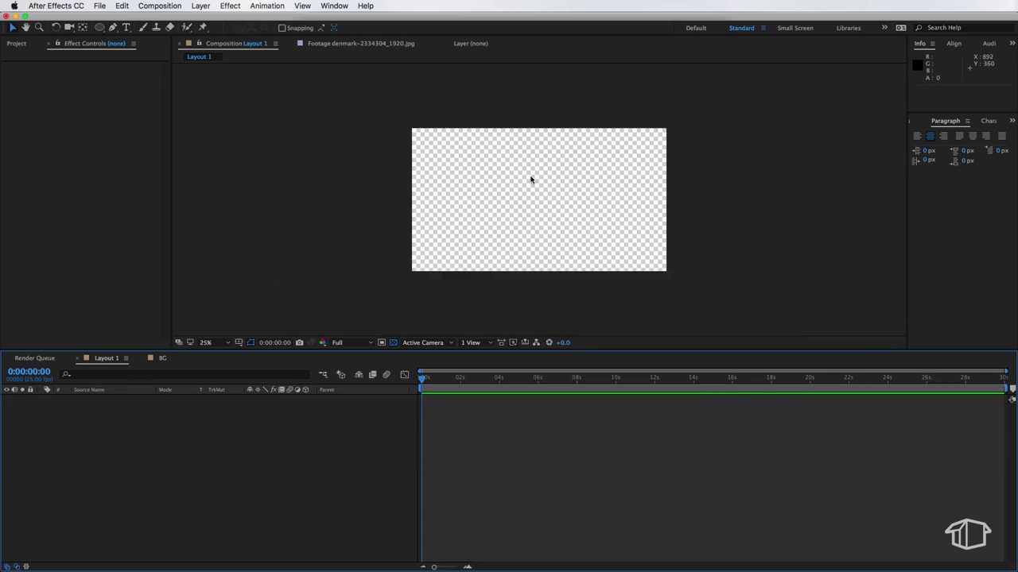
scroll(531, 177, up, 1)
click(16, 43)
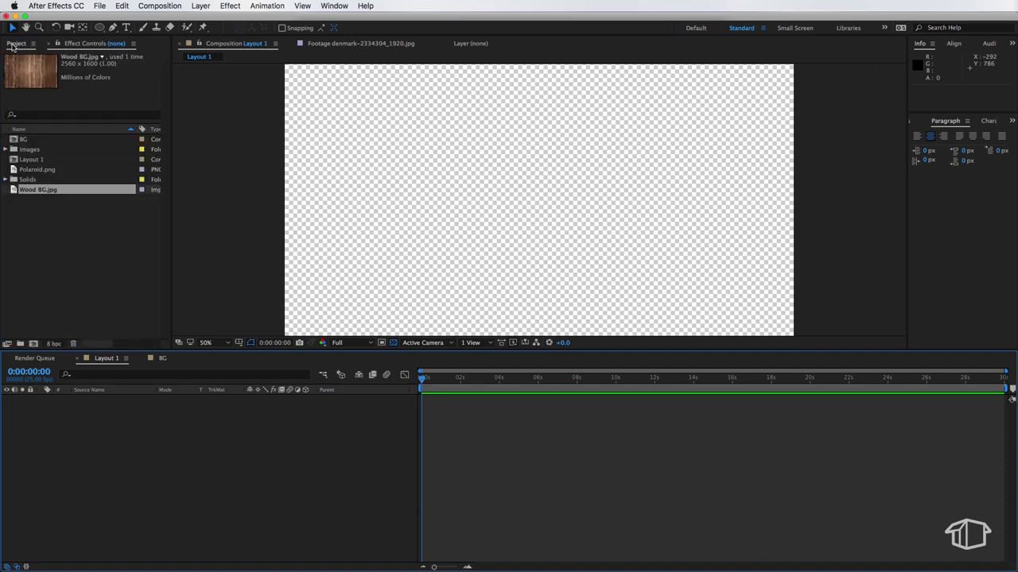
click(52, 220)
drag(24, 140, 94, 414)
Step: Create a new composition from Polaroid.png
click(80, 234)
click(48, 170)
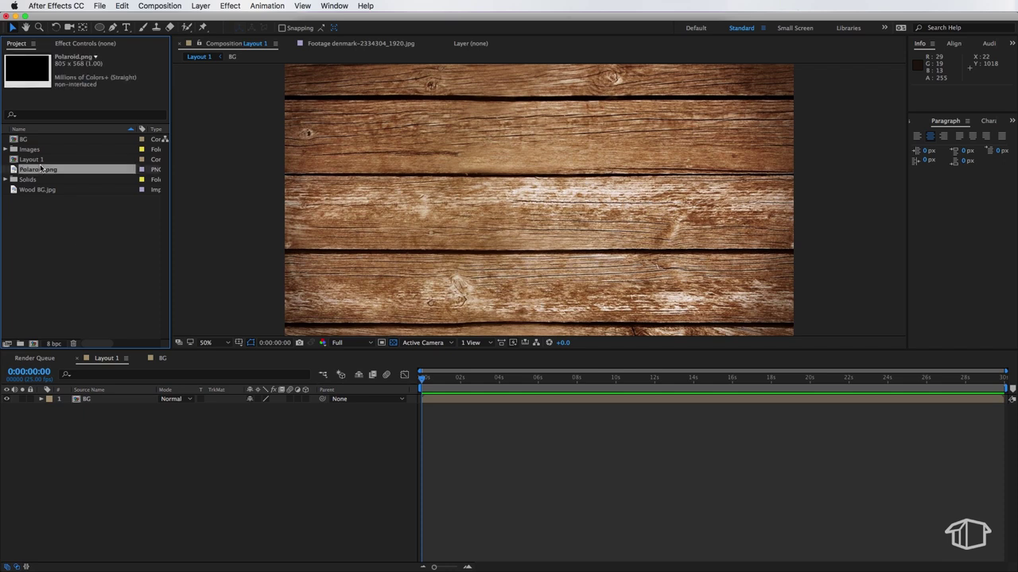
drag(50, 168, 33, 347)
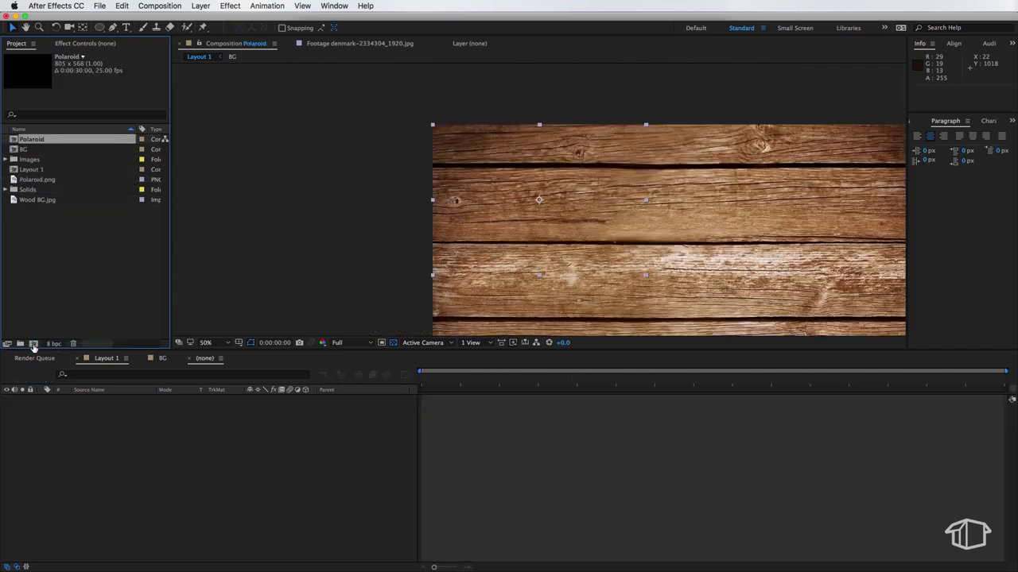
Step: Finish the Polaroid comp and rename it to Polaroid 1
click(394, 256)
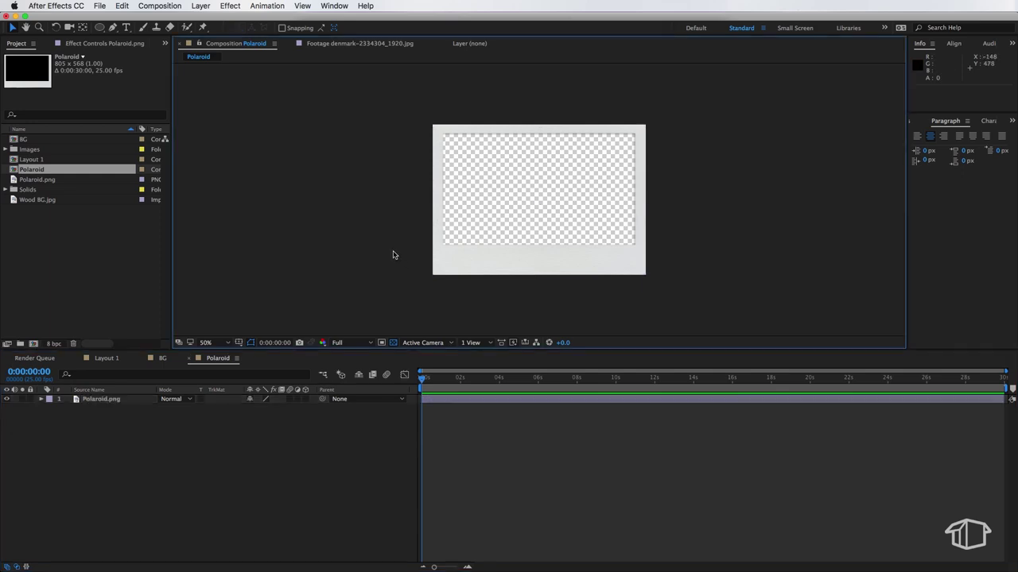
click(91, 404)
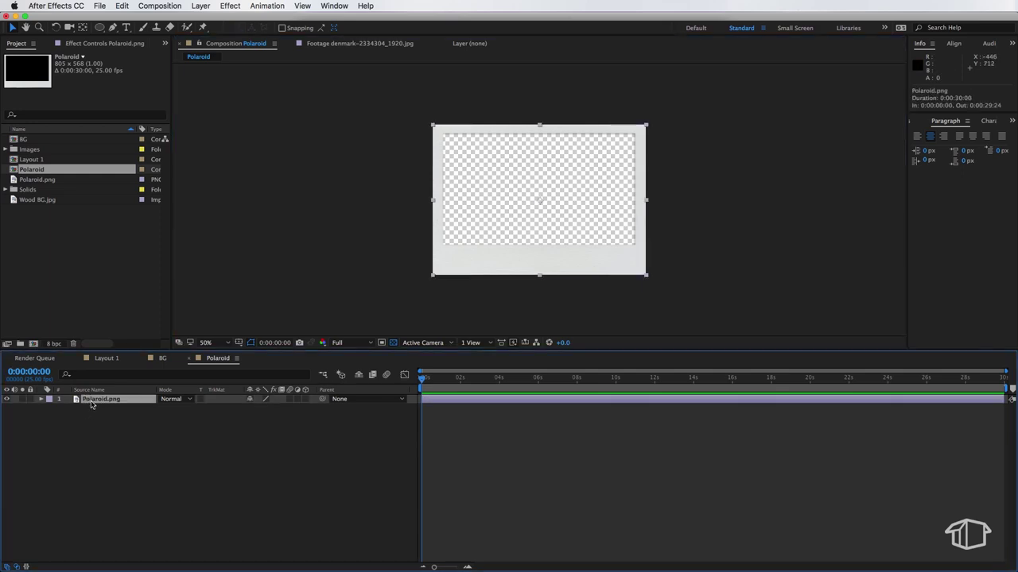
click(36, 171)
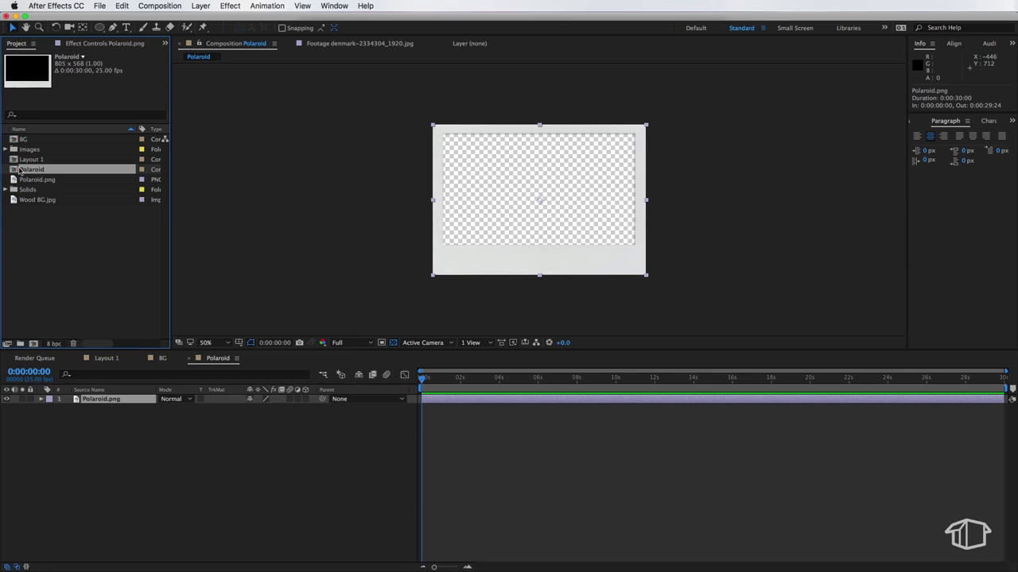
right_click(39, 171)
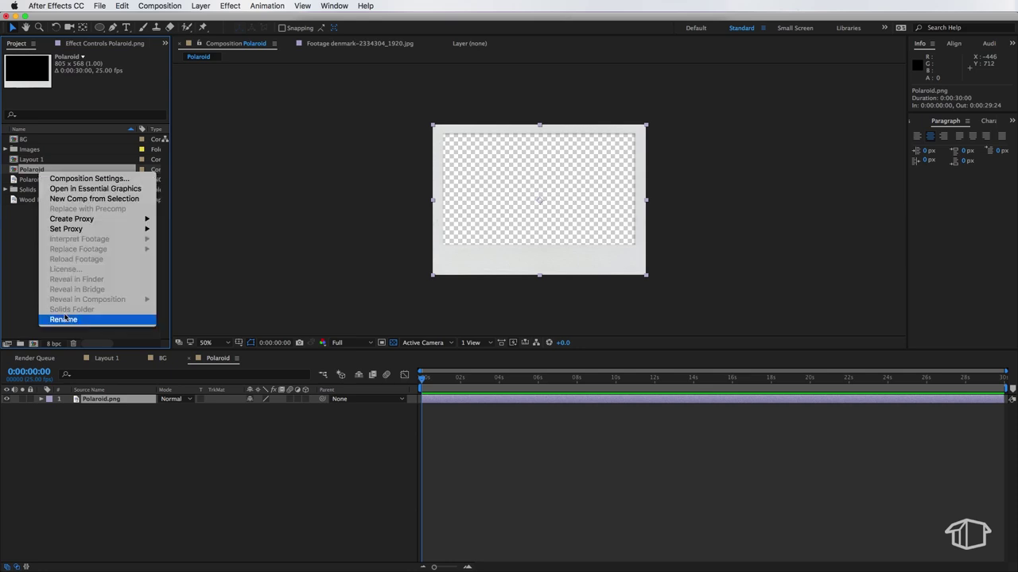
click(62, 319)
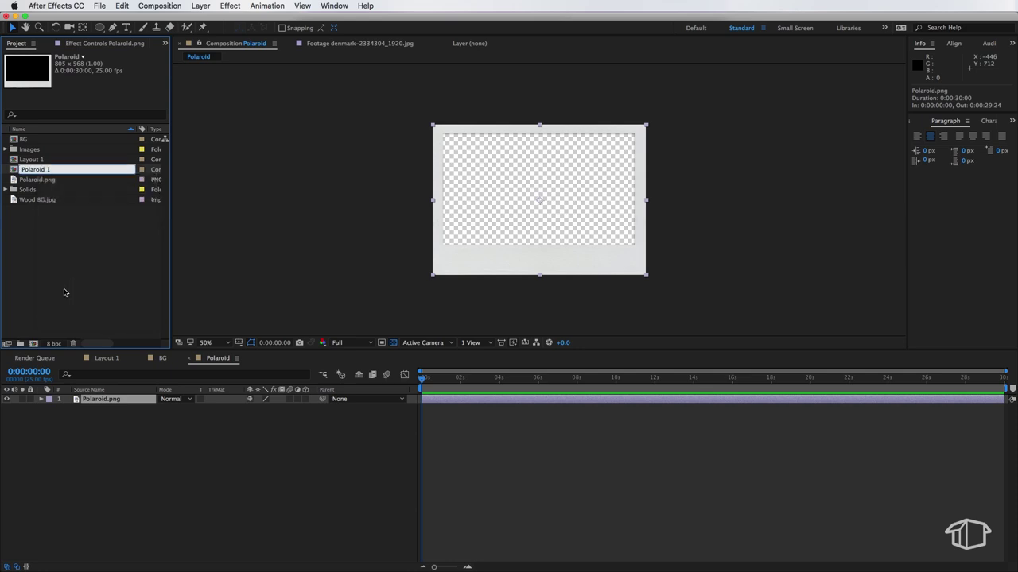
click(7, 149)
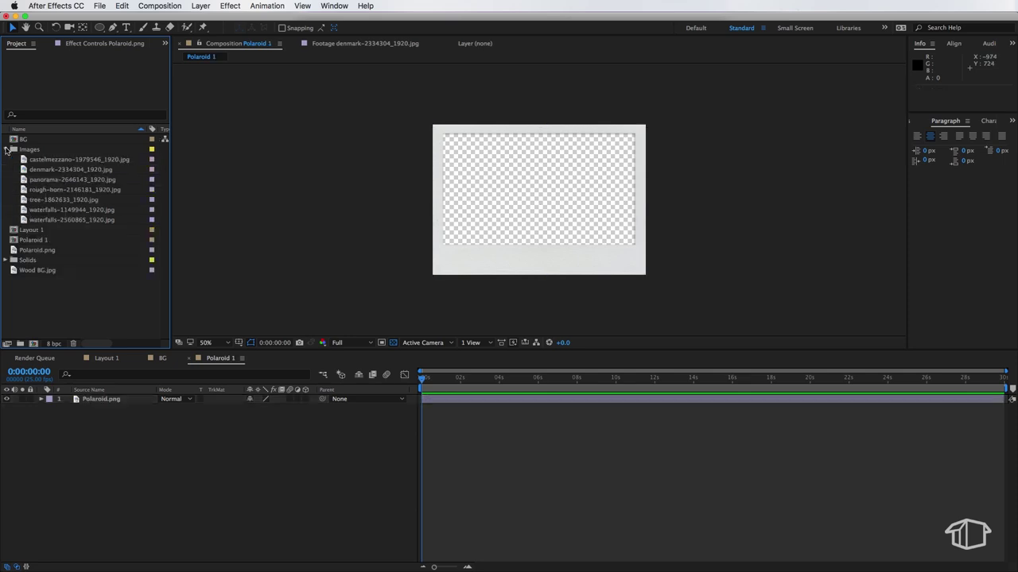
Step: Place waterfalls-2560865_1920.jpg beneath Polaroid.png and scale it to 40% to fit the frame
click(48, 160)
click(50, 221)
drag(50, 221, 94, 410)
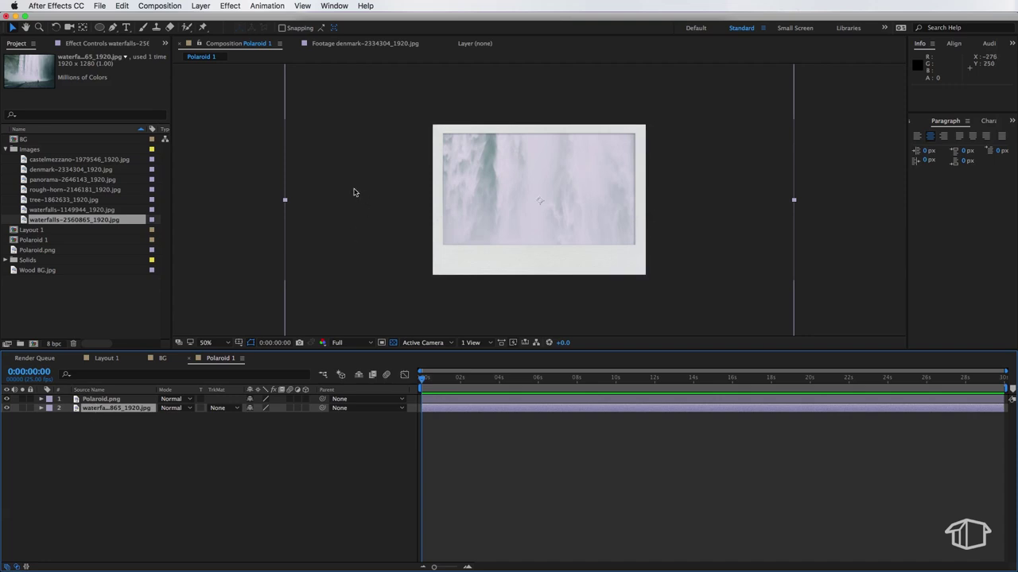
drag(286, 202, 466, 170)
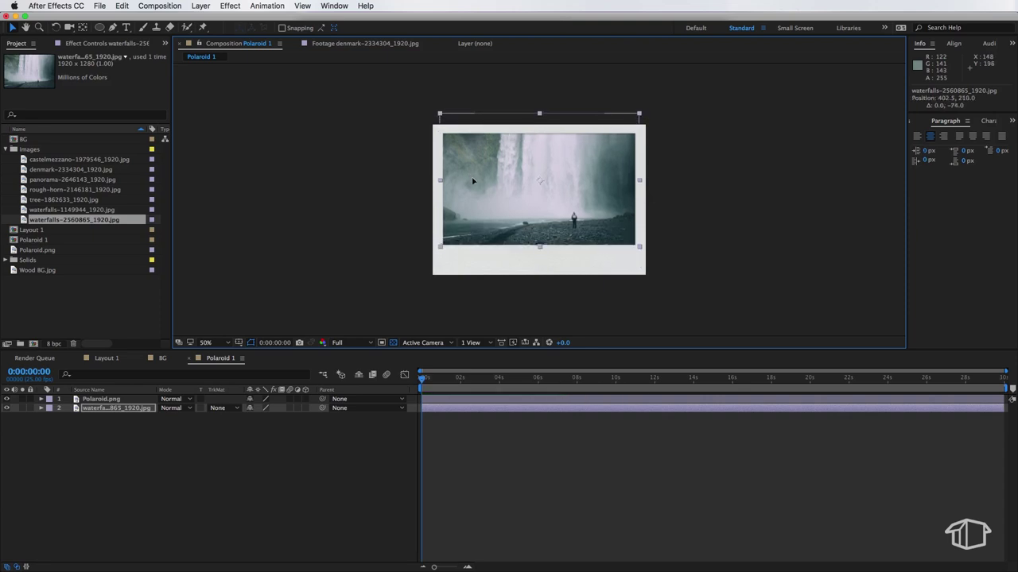
key(period)
key(v)
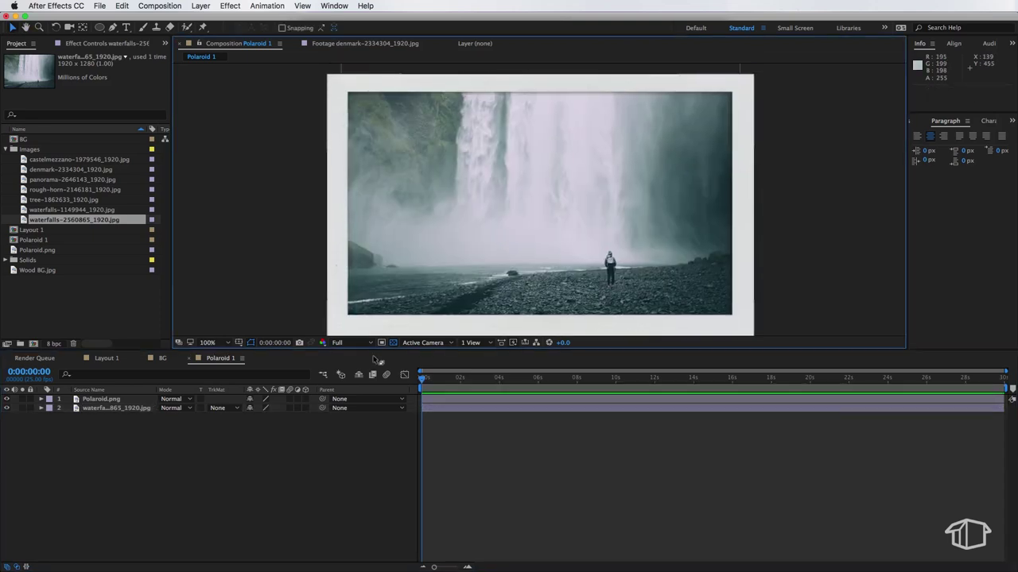
click(275, 480)
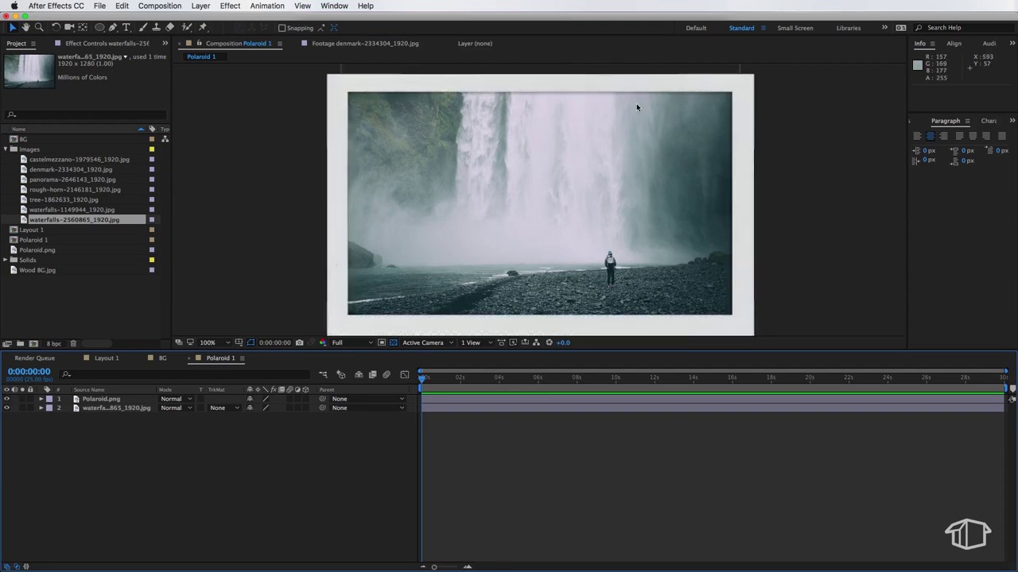
Step: In Layout 1, add the Polaroid 1 comp as a layer above BG and select it
click(108, 359)
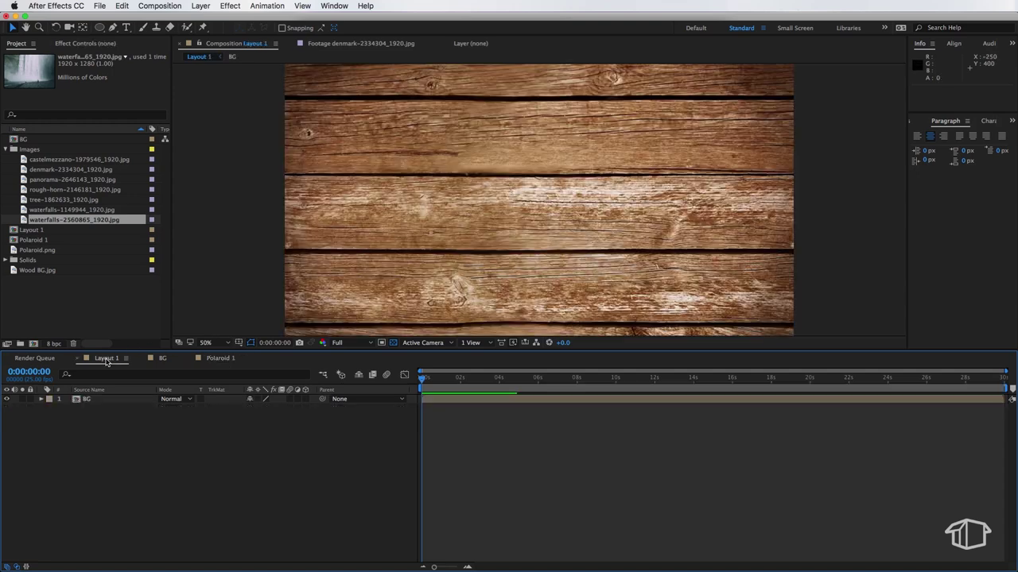
click(6, 150)
click(36, 216)
click(35, 172)
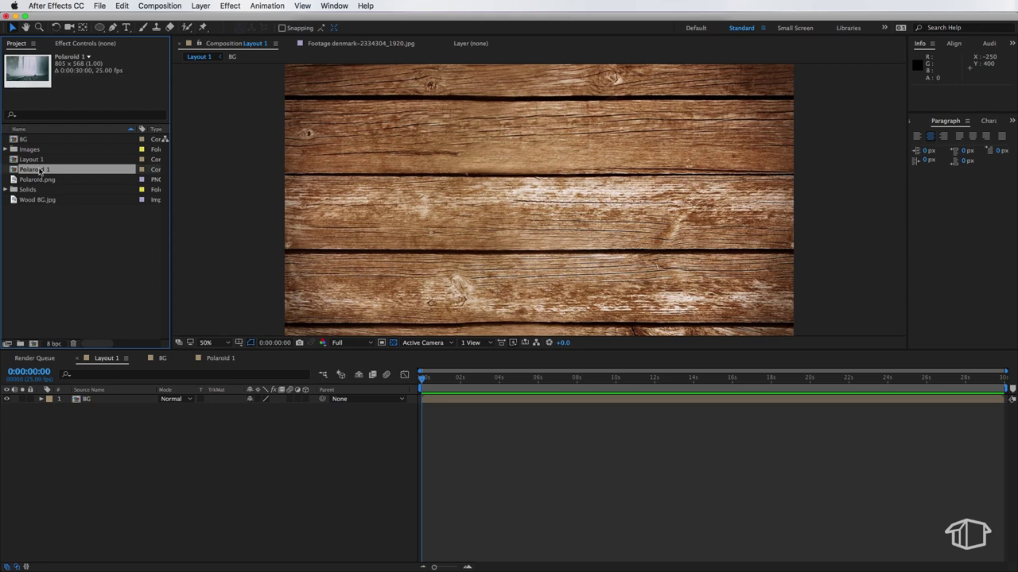
drag(40, 171, 107, 397)
click(284, 497)
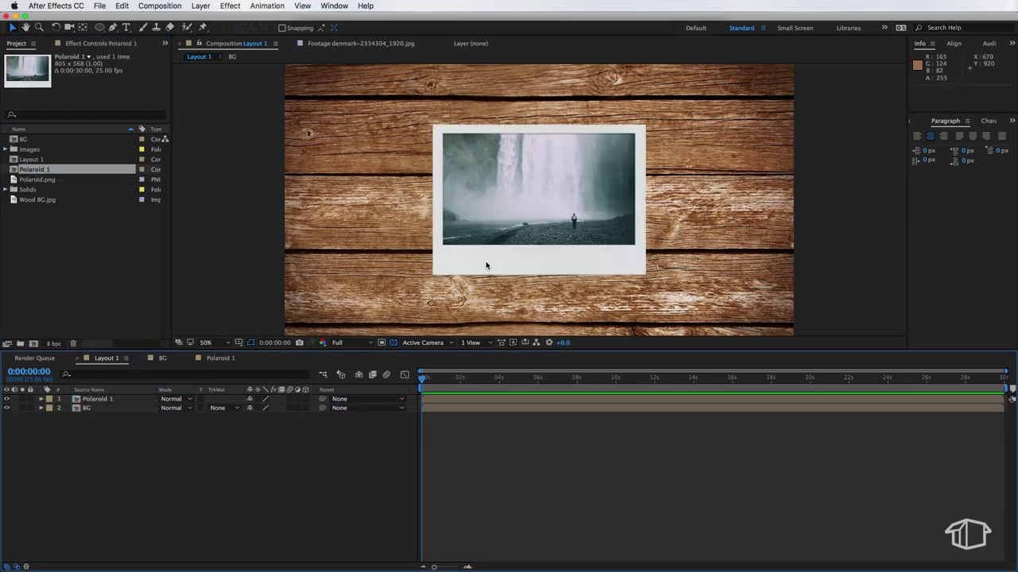
click(94, 400)
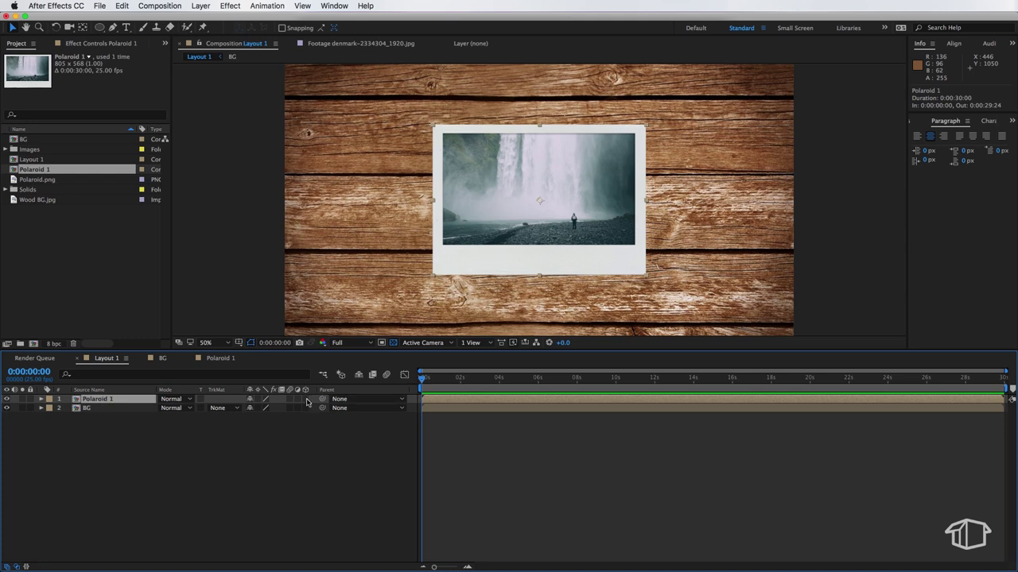
Step: Make Polaroid 1 a 3D layer and begin adding a Spot light
click(305, 399)
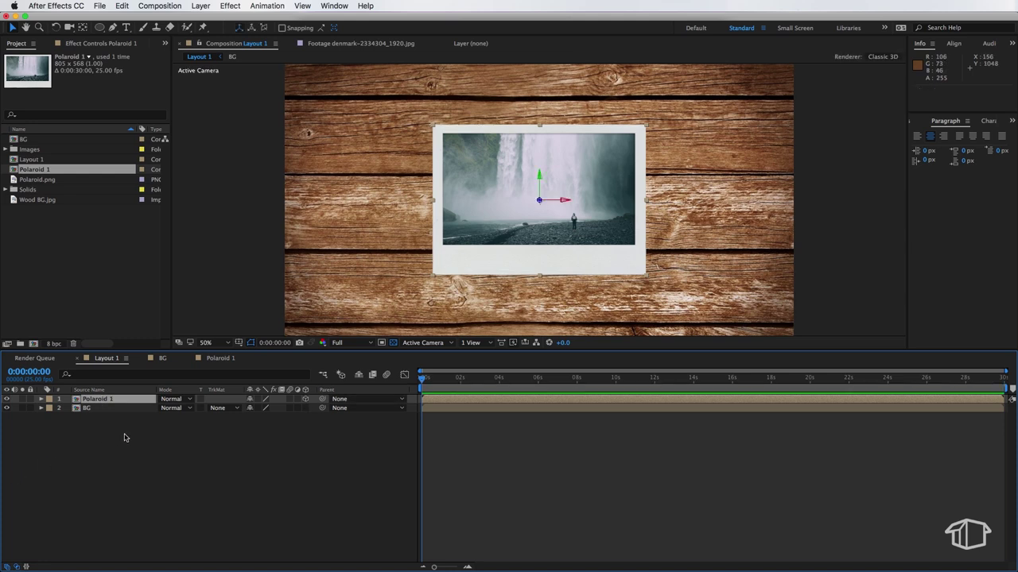
right_click(110, 431)
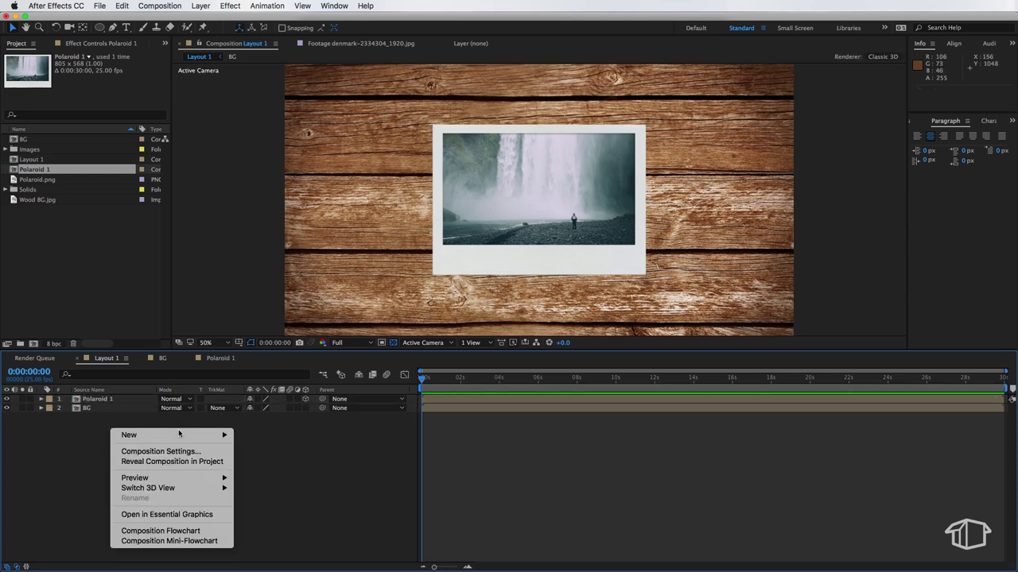
mouse_move(218, 437)
click(266, 472)
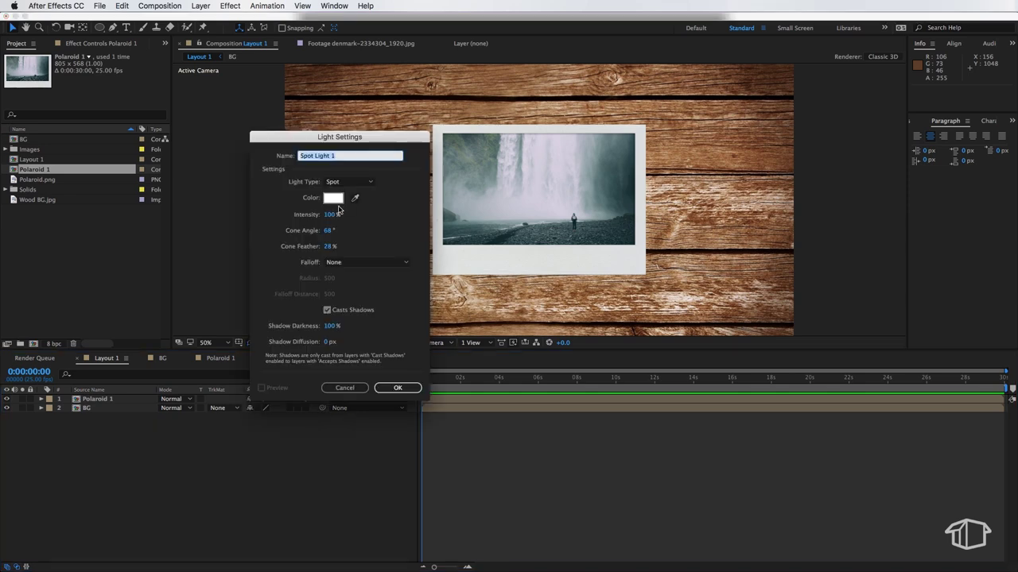
click(354, 182)
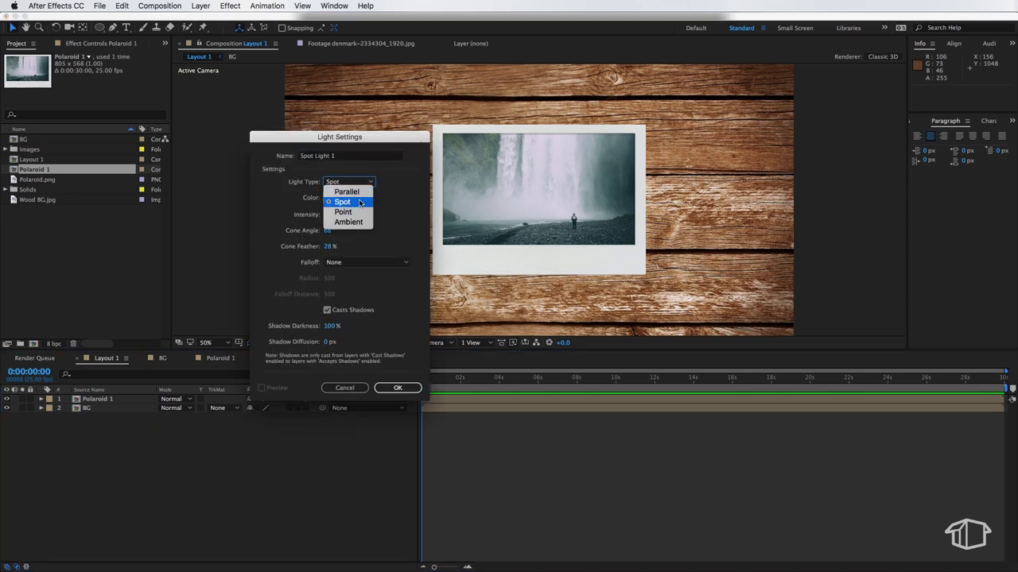
click(359, 203)
Step: Set the spot light to 141% intensity, 110° cone angle and 100% cone feather
click(330, 215)
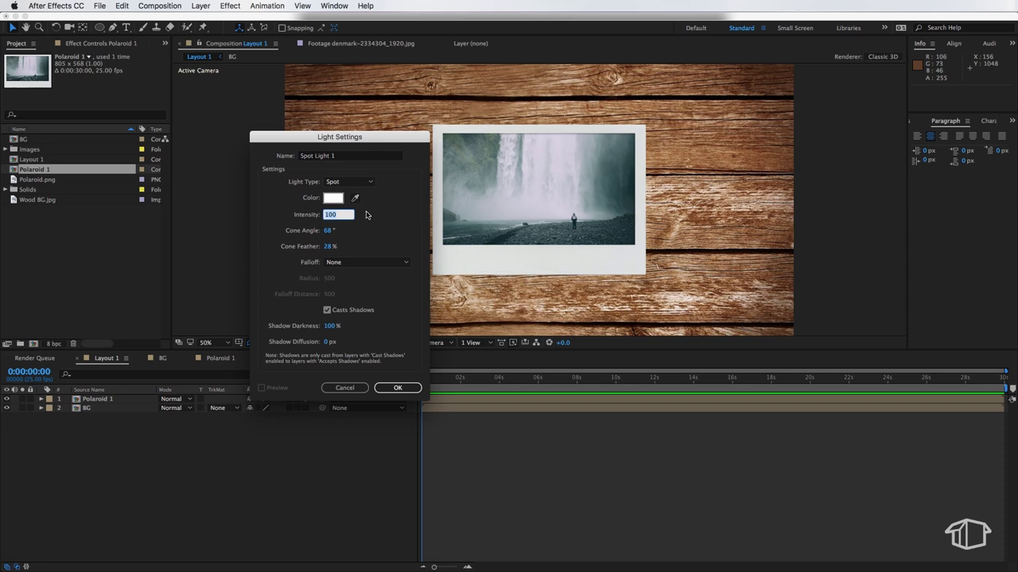
text(141)
click(367, 219)
click(329, 230)
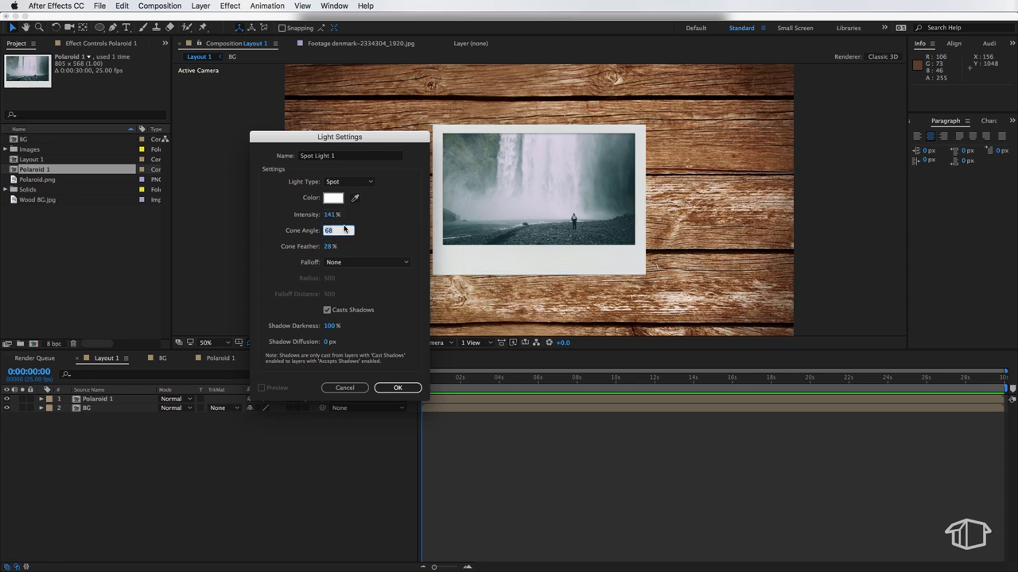
text(110)
click(391, 227)
click(328, 246)
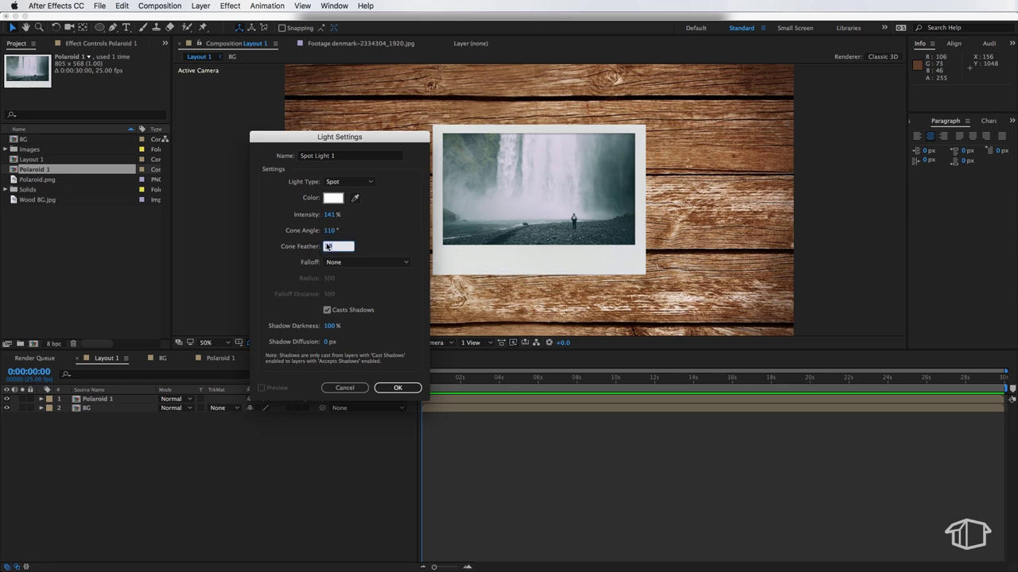
text(100)
click(388, 233)
Step: Give the light 70% shadow darkness and 350 px shadow diffusion, and create it
click(331, 327)
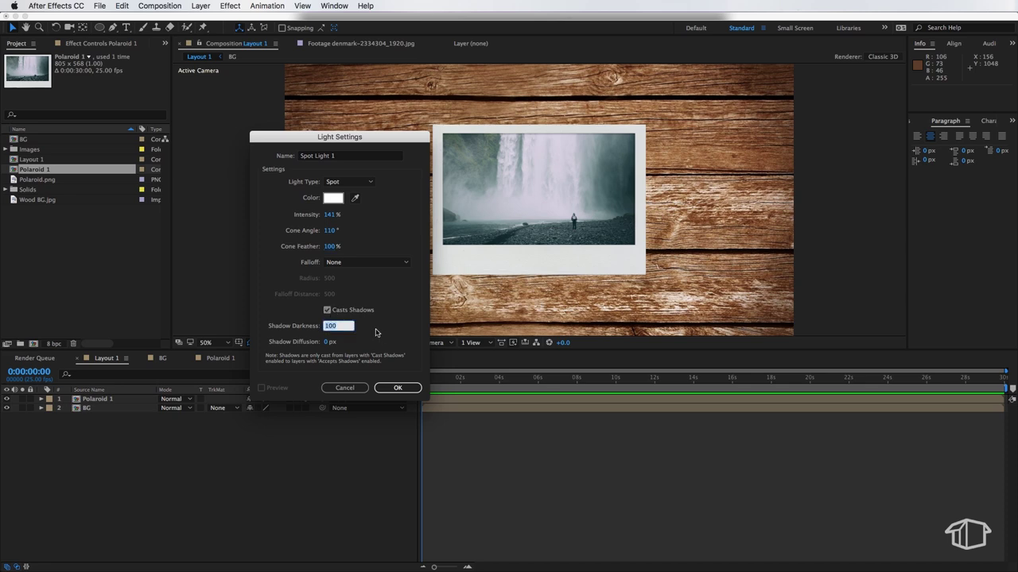
text(70)
key(Return)
click(329, 341)
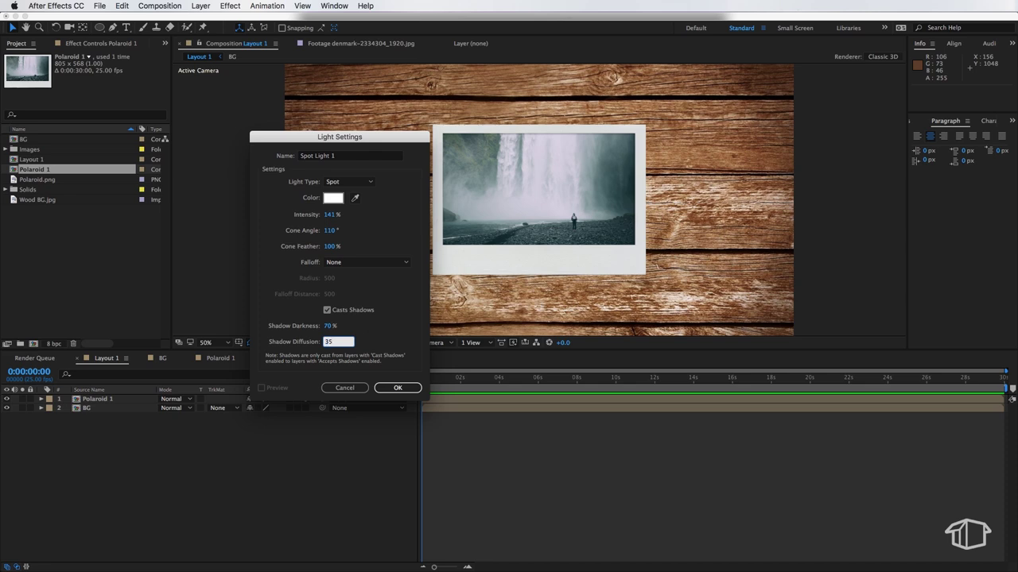
text(350)
click(397, 388)
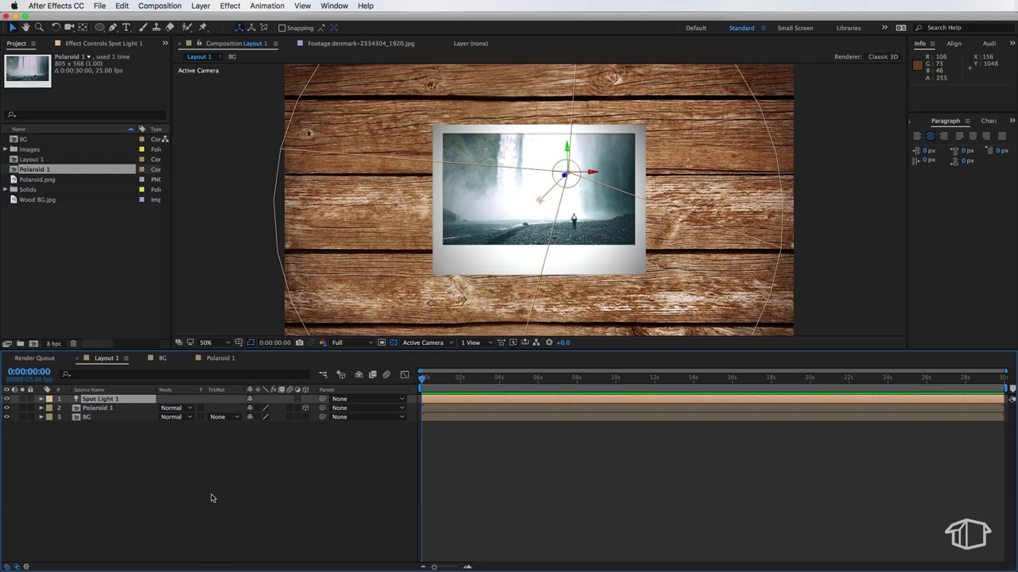
Step: Turn on Casts Shadows in Polaroid 1's Material Options
click(173, 431)
click(99, 409)
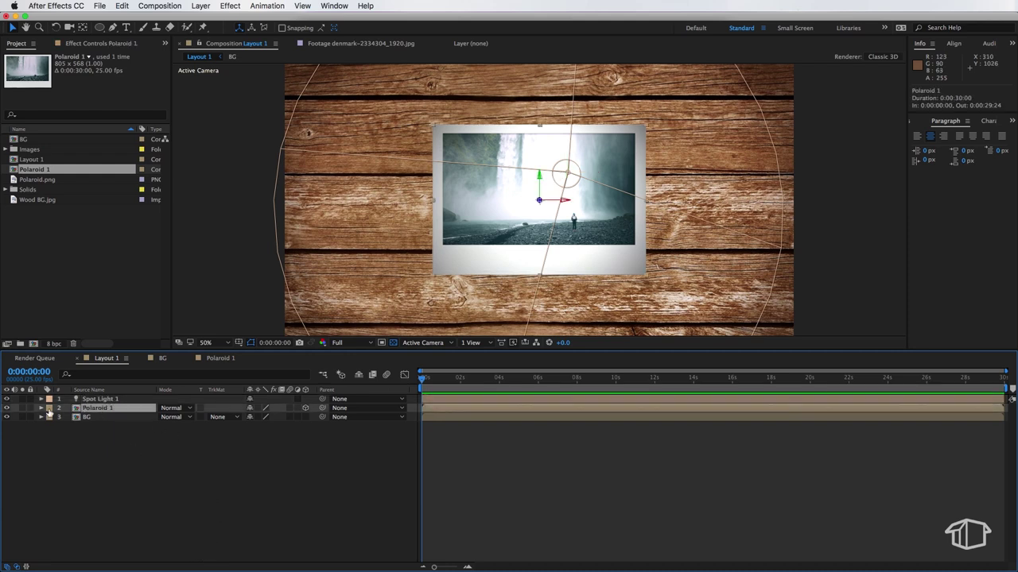
click(40, 408)
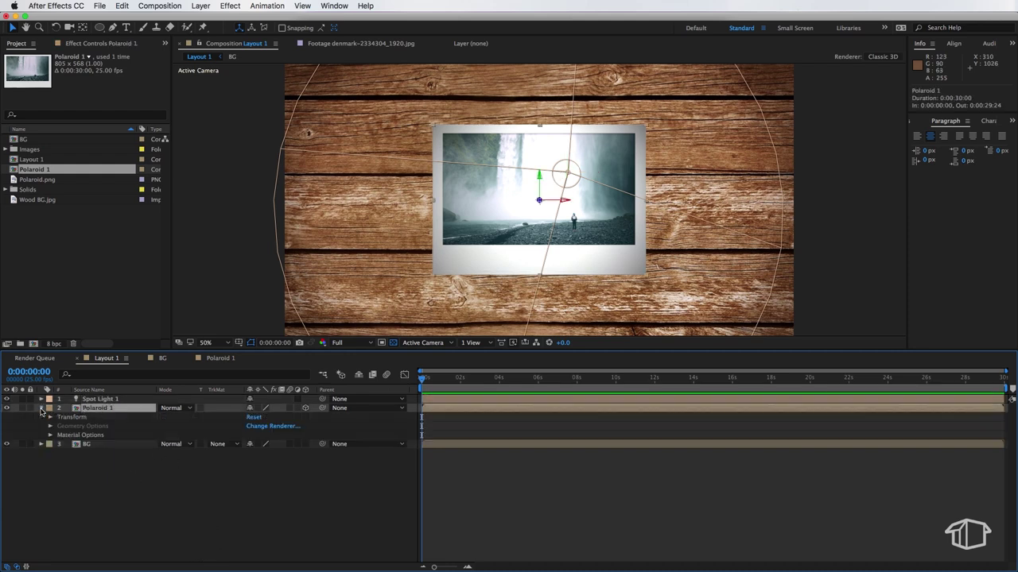
click(50, 435)
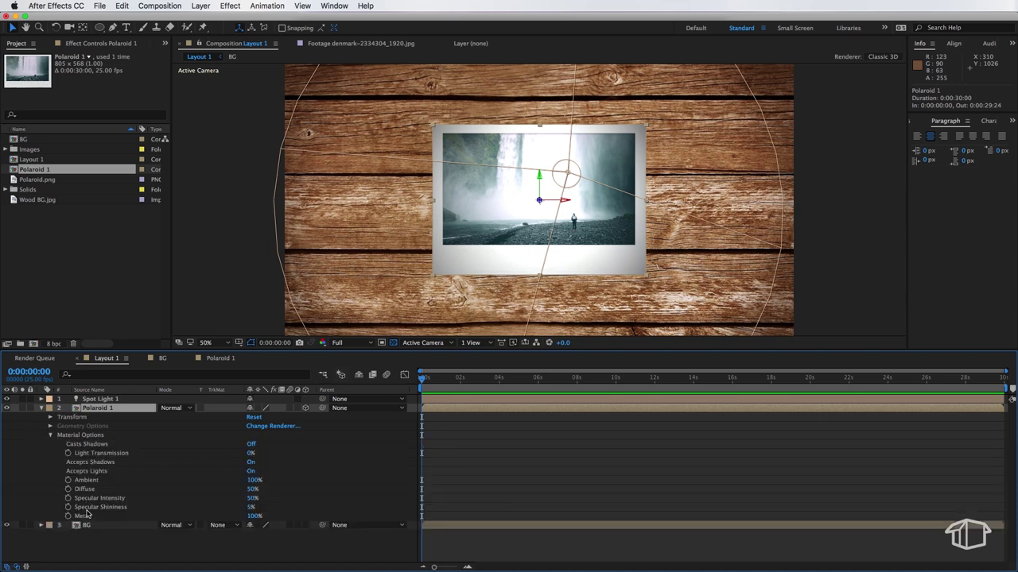
click(251, 445)
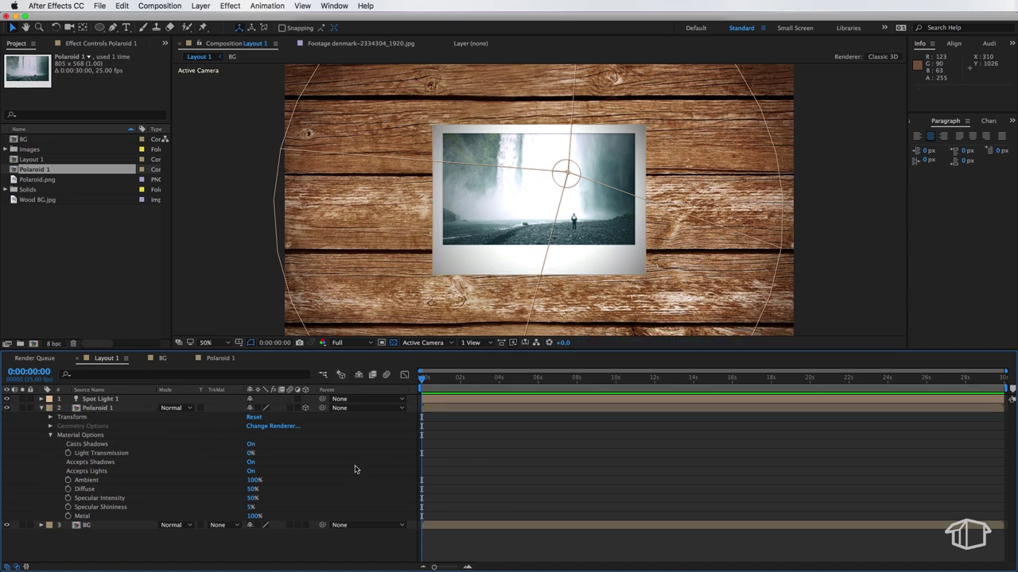
Step: Make the BG layer 3D with Accepts Lights set to Off
click(291, 525)
click(305, 525)
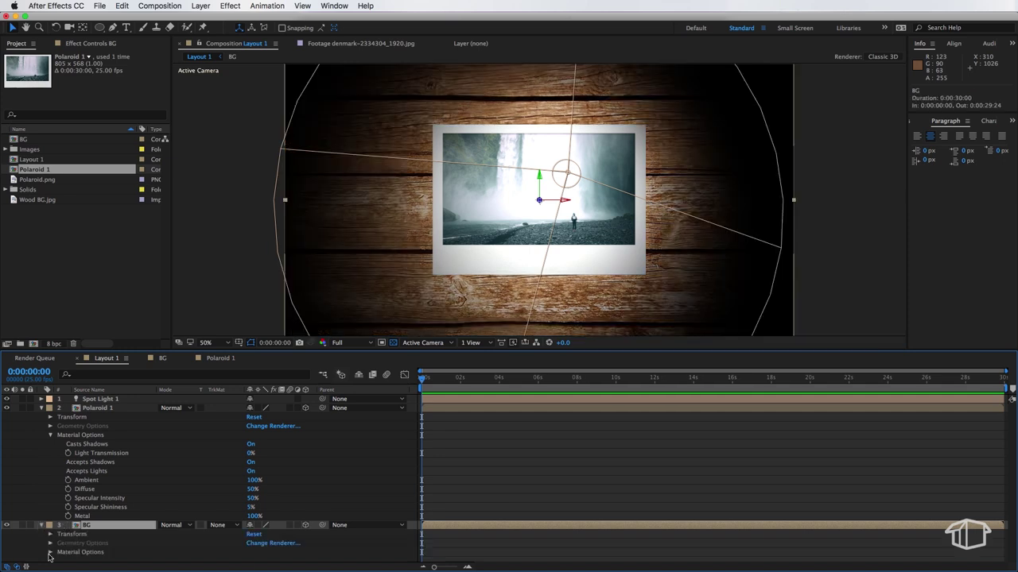
click(50, 553)
scroll(80, 493, down, 3)
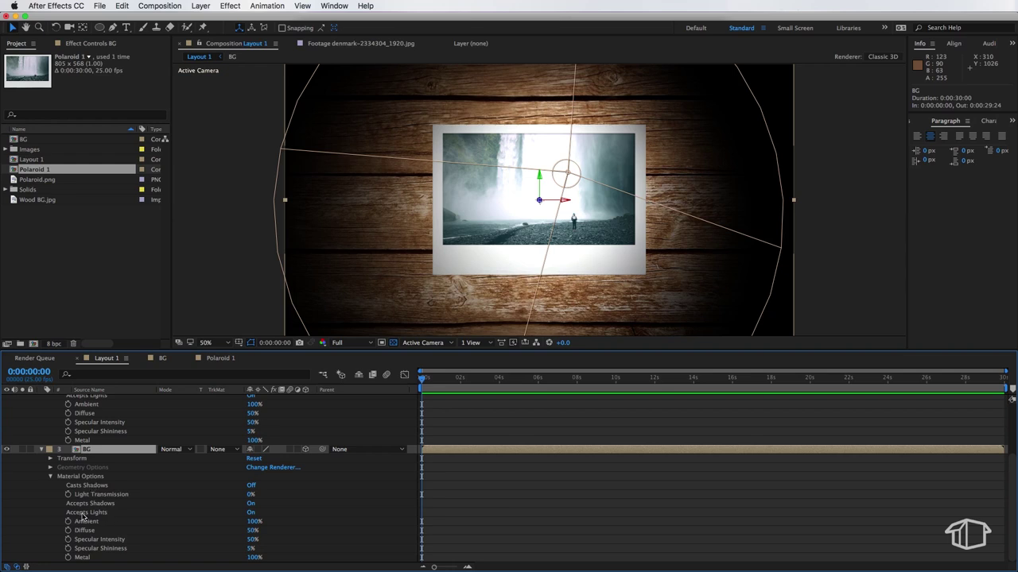
click(251, 513)
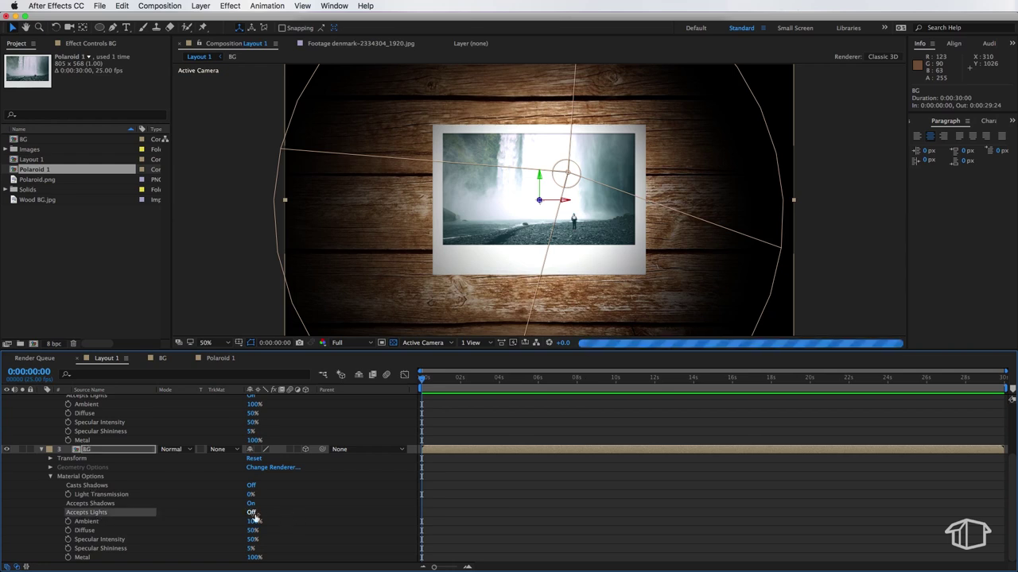
click(490, 496)
scroll(34, 532, up, 3)
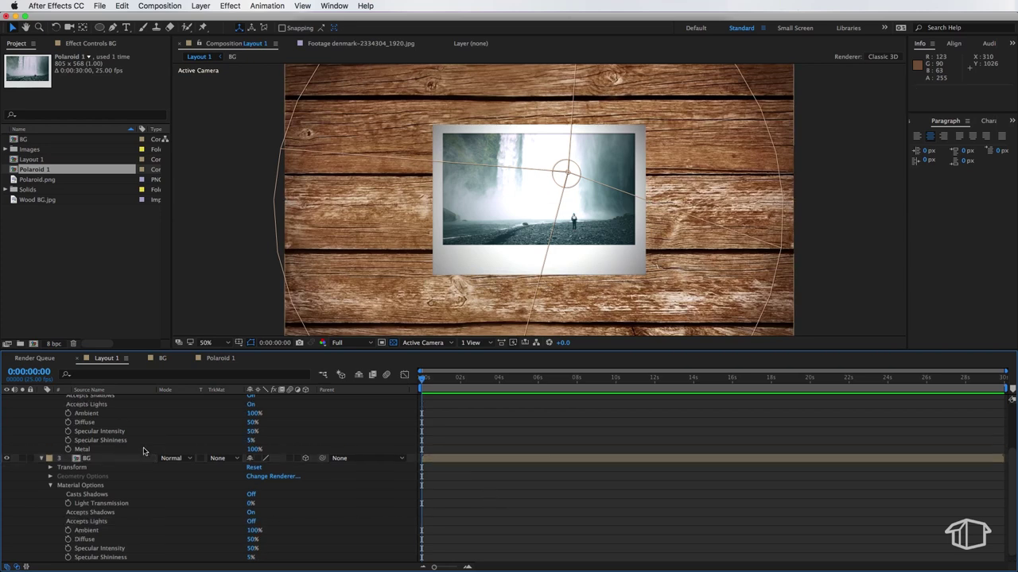
click(41, 524)
click(102, 409)
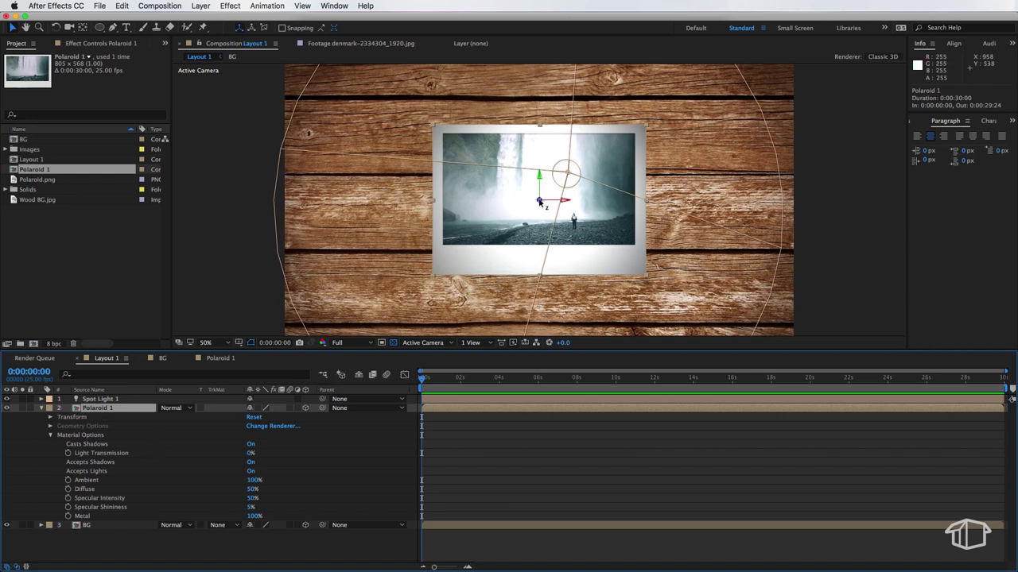
Step: Nudge the Polaroid slightly toward the camera along Z, lifting it off the table
click(539, 202)
drag(540, 202, 552, 205)
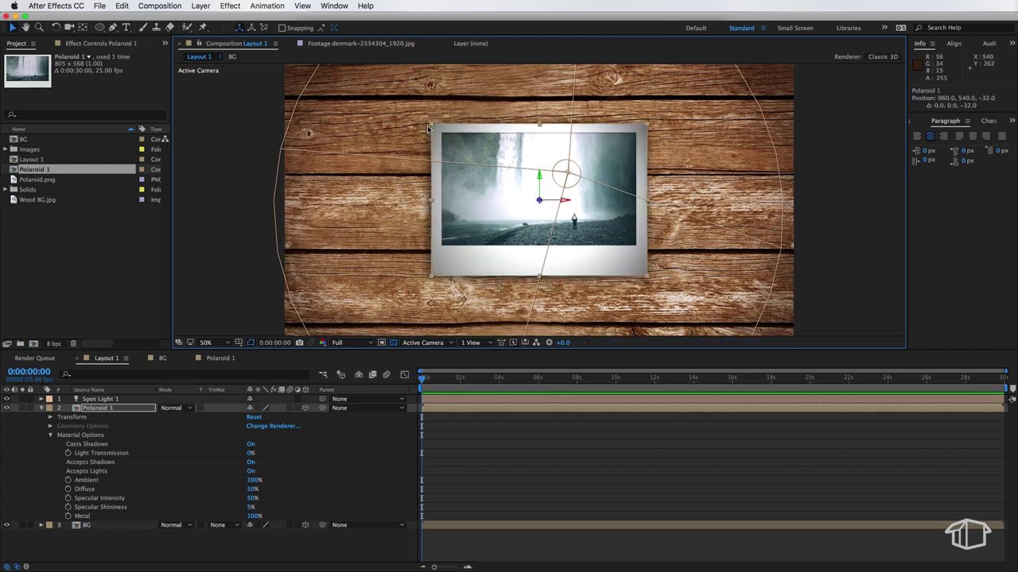
click(566, 175)
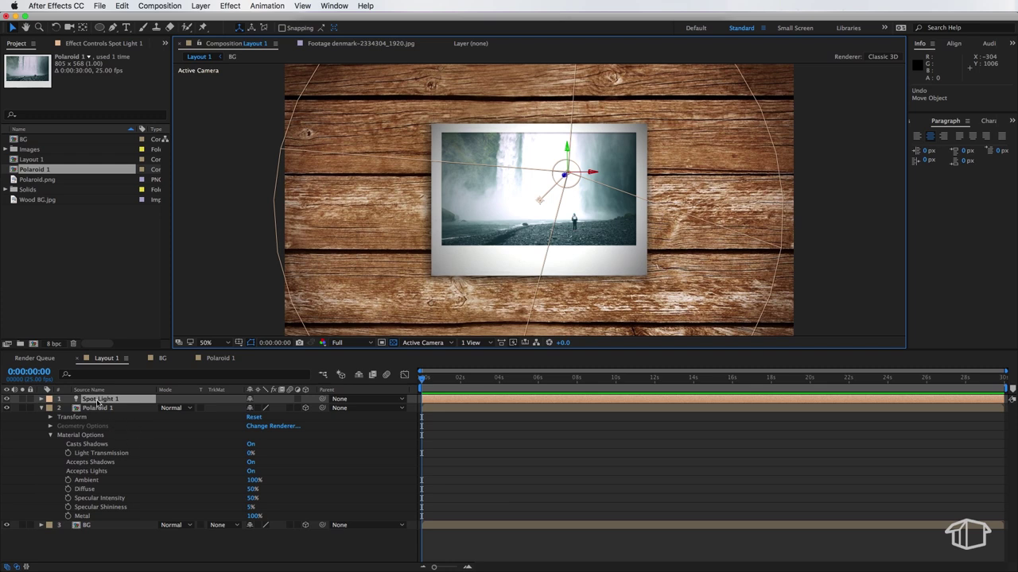
click(41, 408)
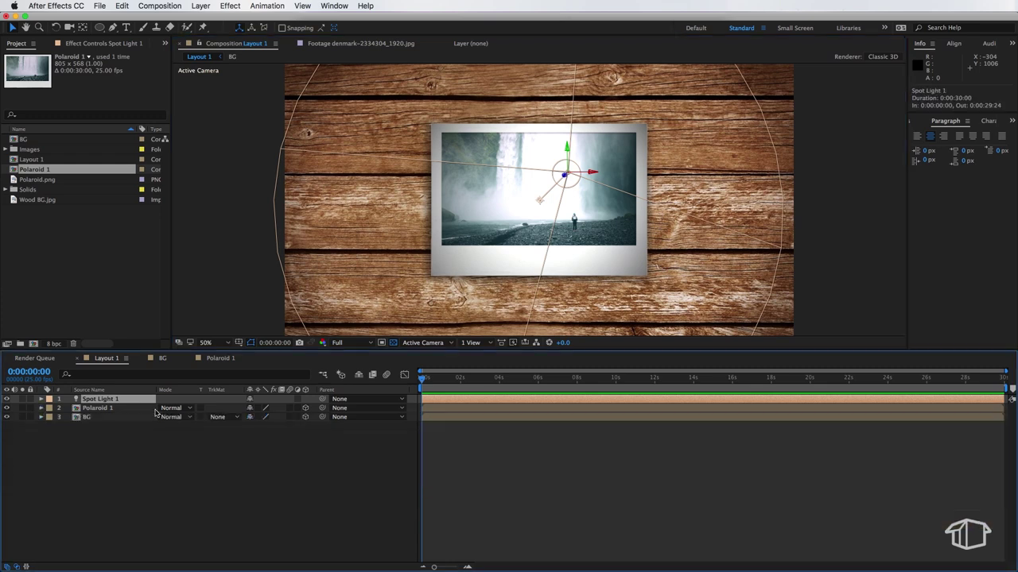
Step: Drag Spot Light 1 up, right and farther back, zooming out to keep it in view
click(571, 175)
drag(571, 175, 1006, 2)
key(comma)
key(comma)
key(comma)
key(comma)
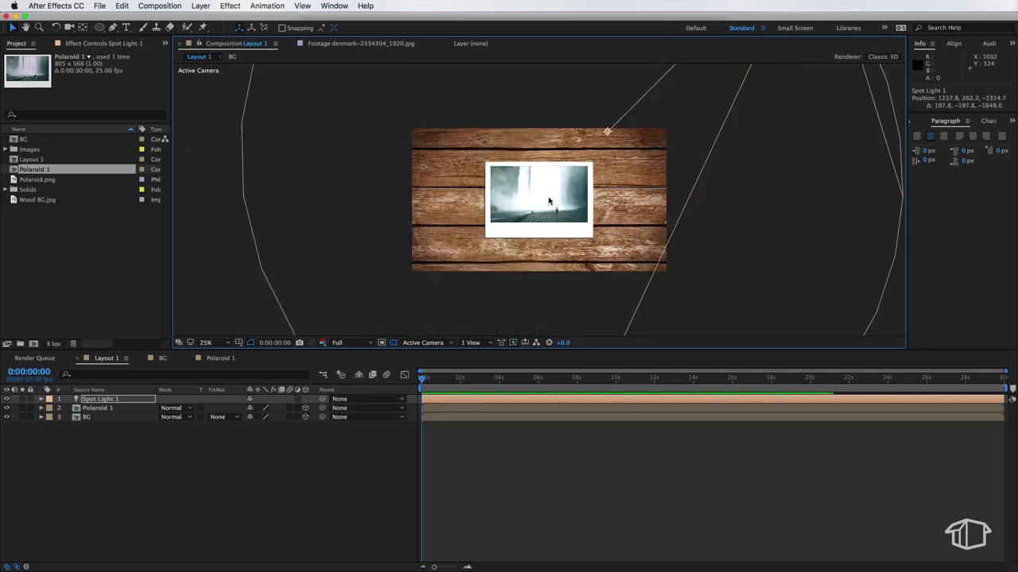
drag(566, 185, 547, 232)
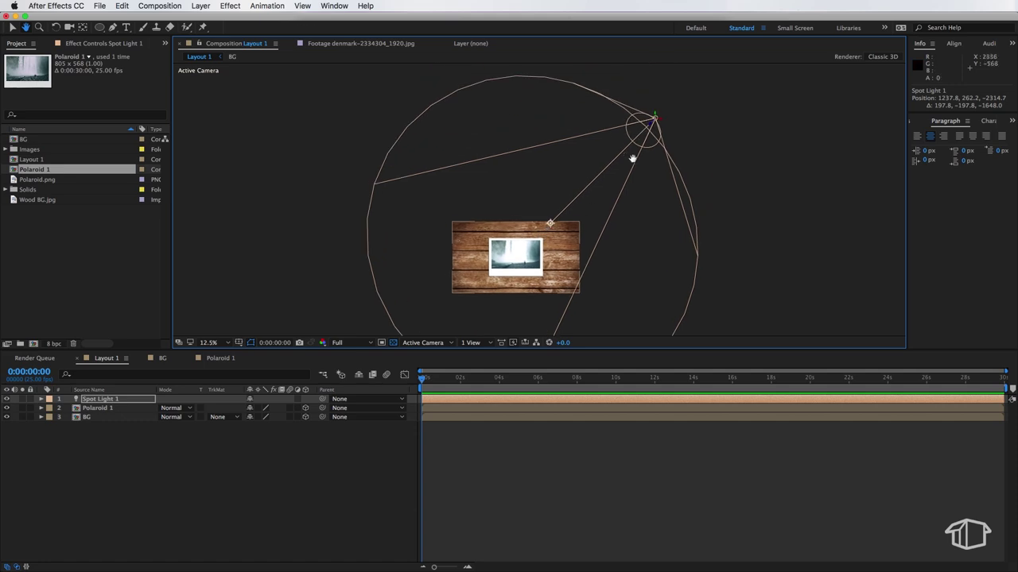
key(v)
Step: Push the spotlight farther back and higher, to about 1256.0, 16.5, −2466.6
drag(654, 123, 661, 120)
key(comma)
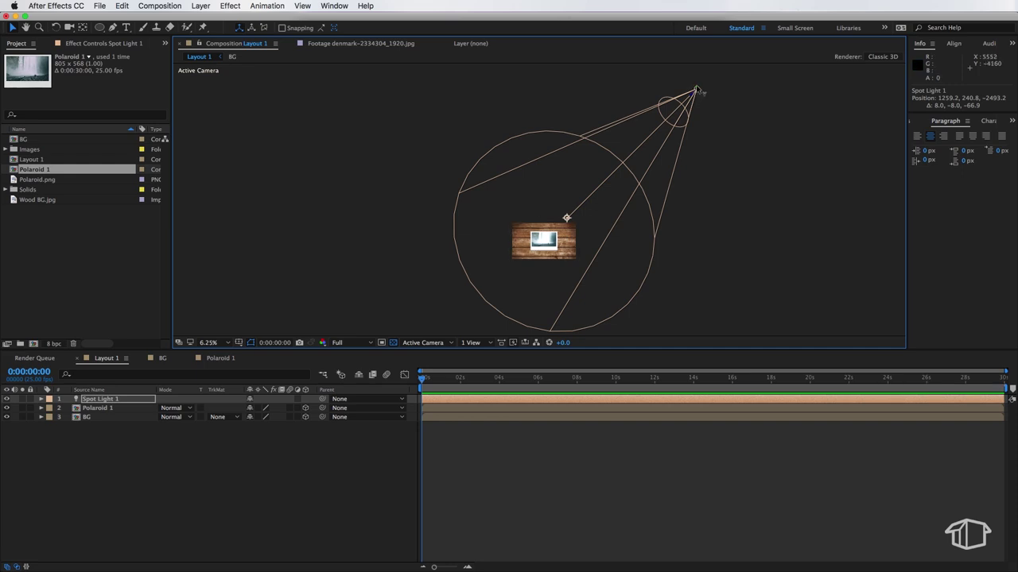
drag(697, 90, 699, 82)
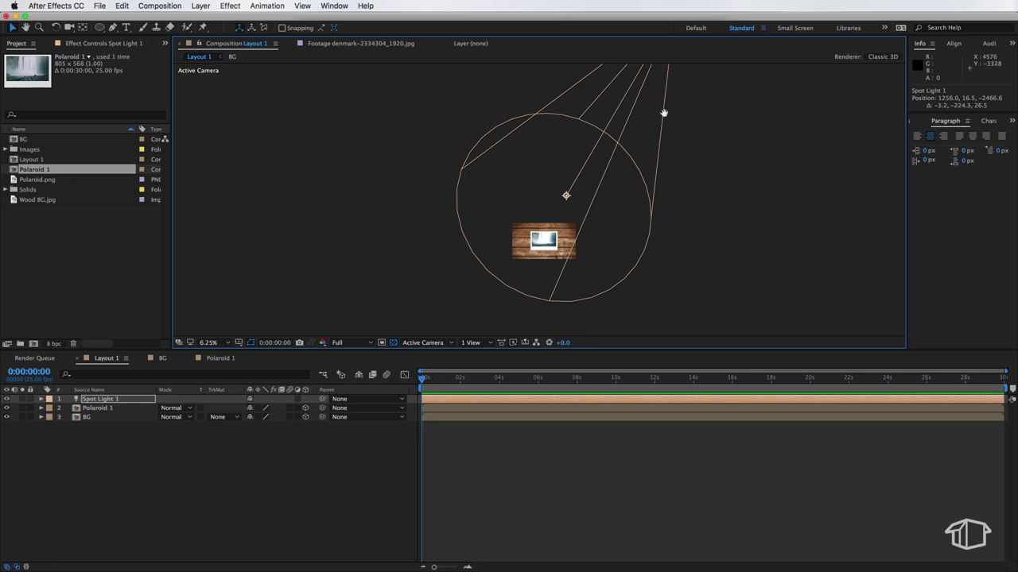
key(h)
drag(663, 112, 597, 227)
drag(608, 131, 606, 137)
key(v)
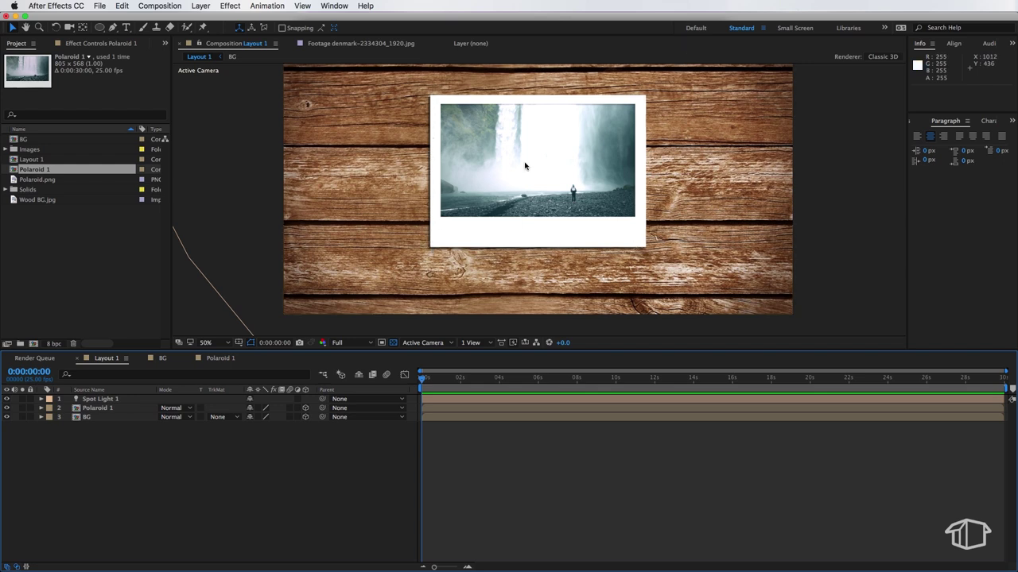
Step: Lower Spot Light 1's Intensity to 127% in its Light Options
click(81, 408)
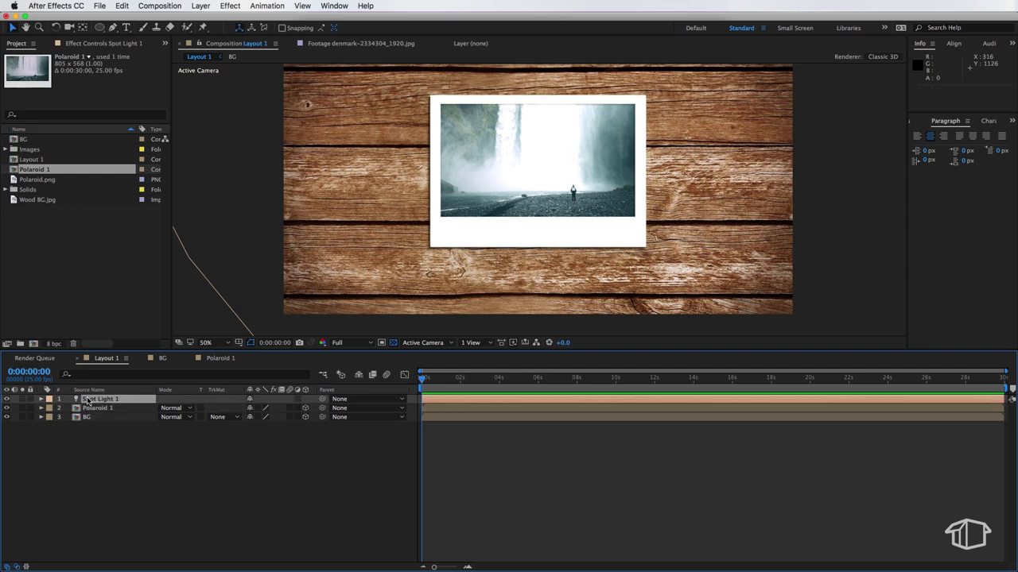
click(88, 399)
click(42, 399)
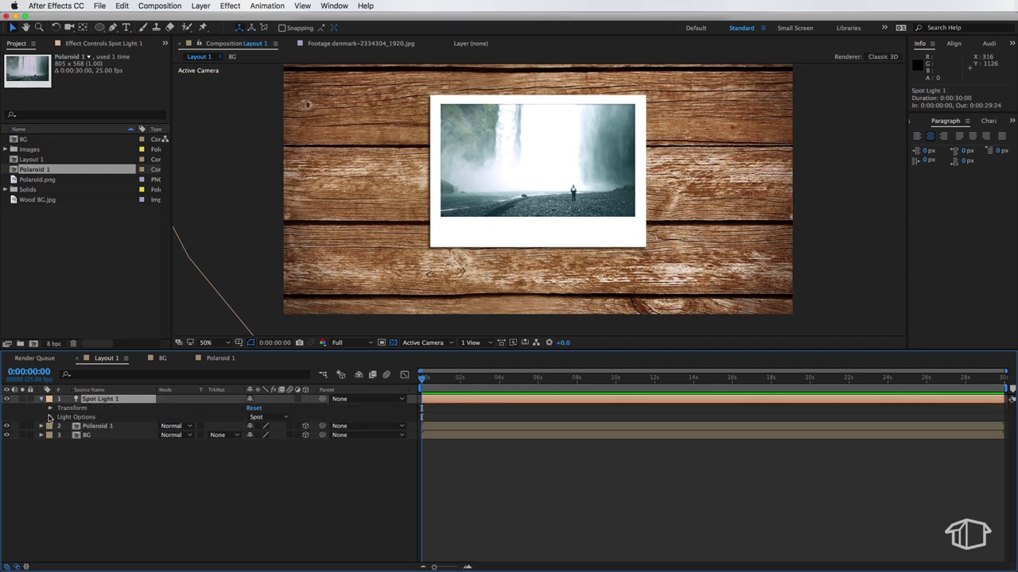
click(50, 417)
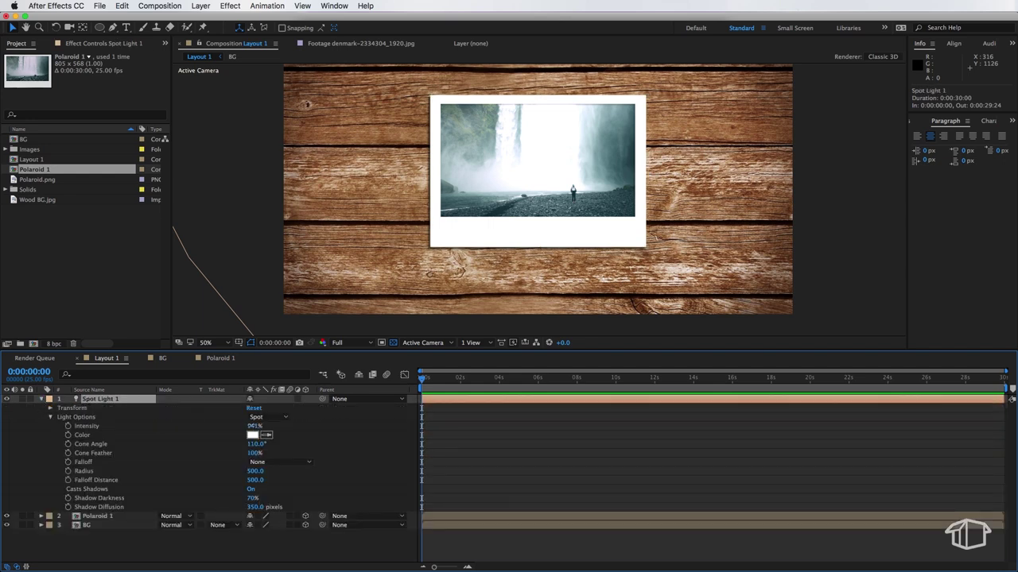
mouse_move(253, 426)
mouse_down()
mouse_move(270, 426)
mouse_move(247, 426)
mouse_up()
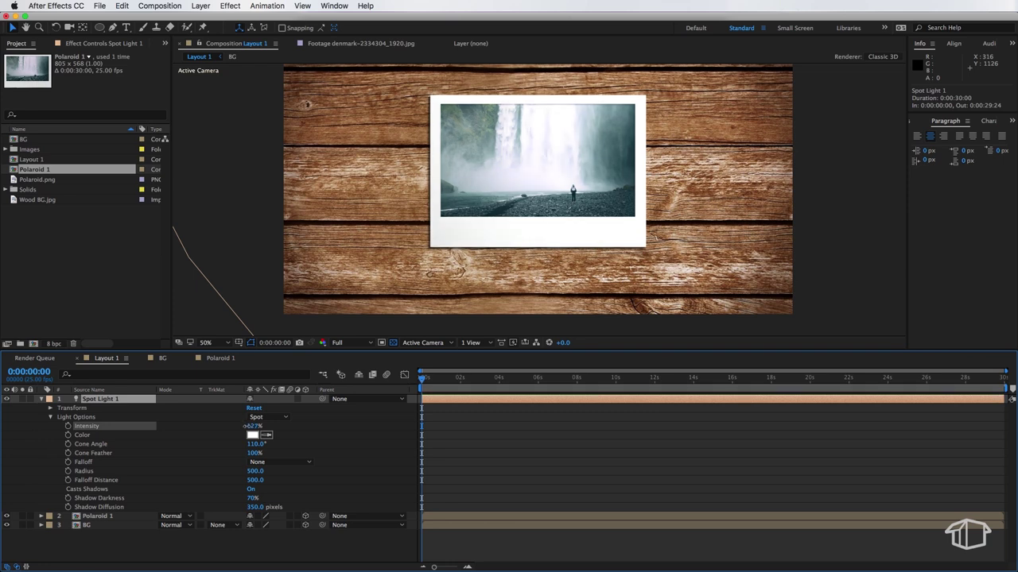
click(513, 444)
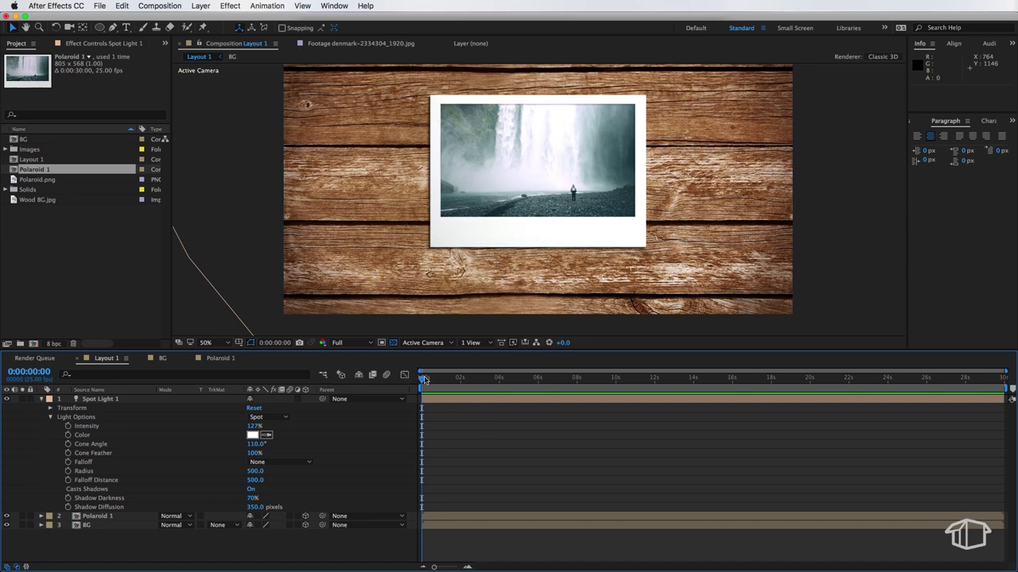
Step: Collapse the spotlight layer and select Polaroid 1, nudging the view down slightly
click(40, 399)
click(95, 400)
click(191, 485)
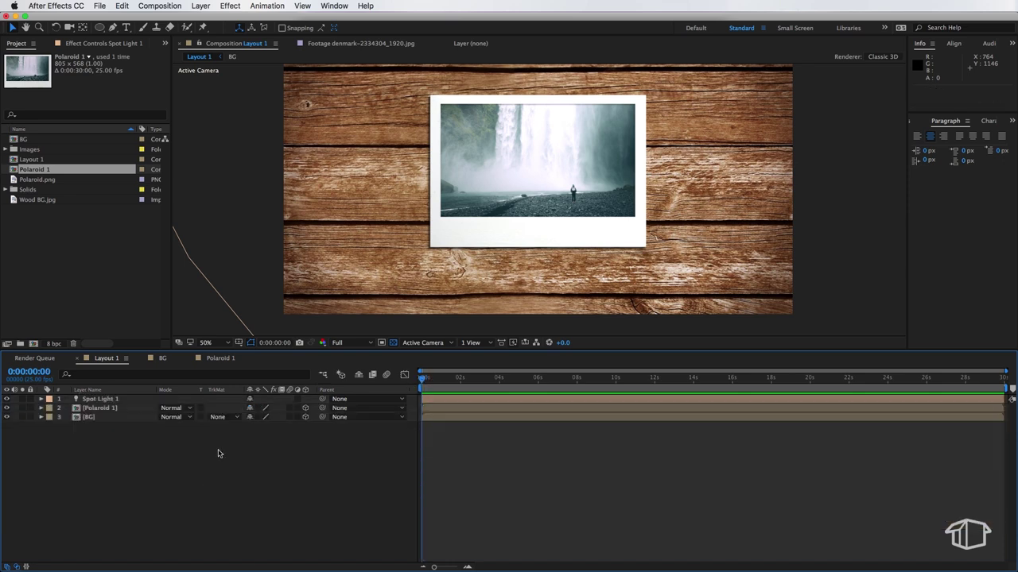
click(128, 408)
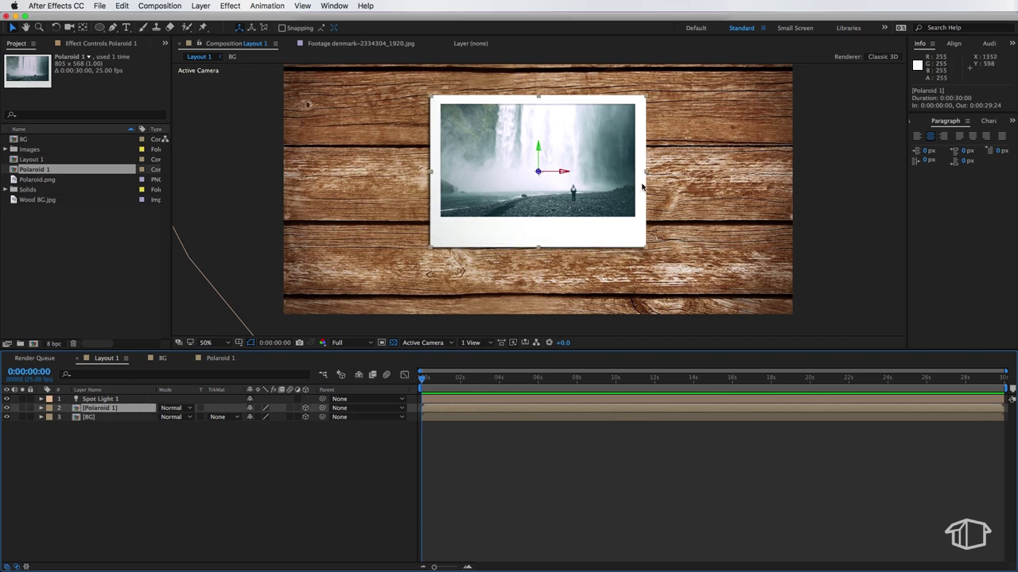
key(h)
drag(483, 194, 487, 227)
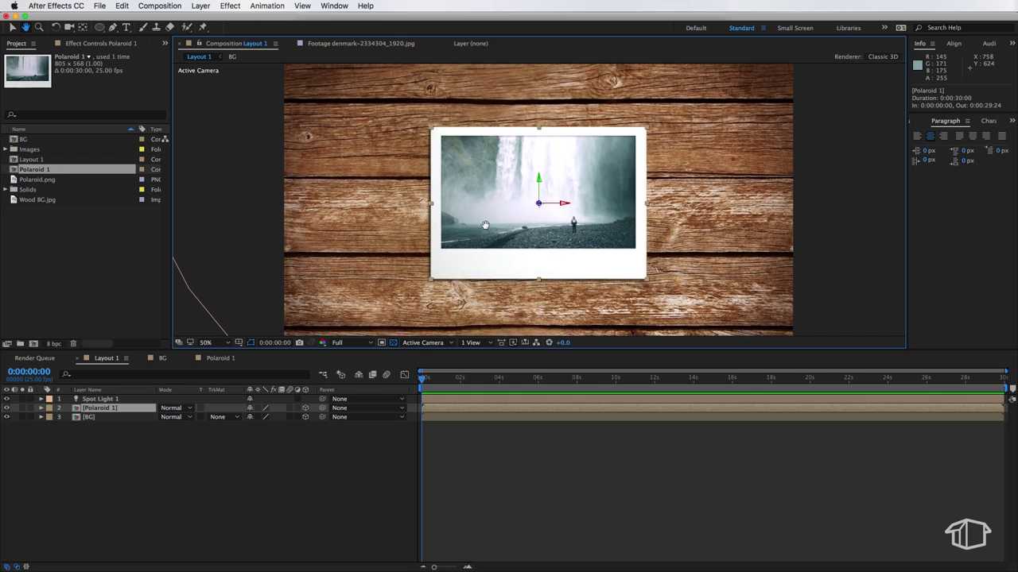
key(v)
Step: Start Position and Orientation keyframes for Polaroid 1 at frame 0
click(41, 408)
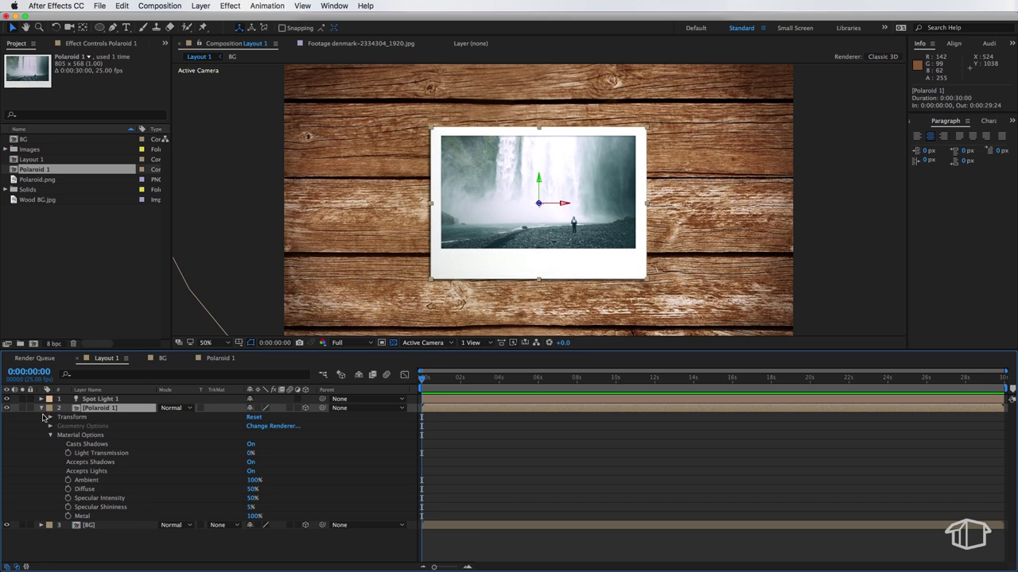
click(49, 436)
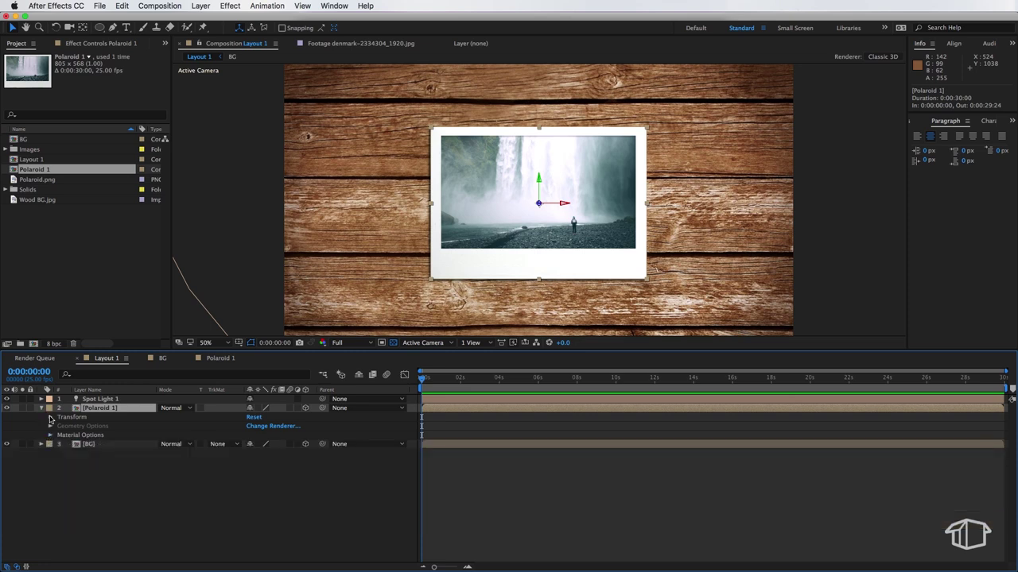
click(49, 417)
click(68, 436)
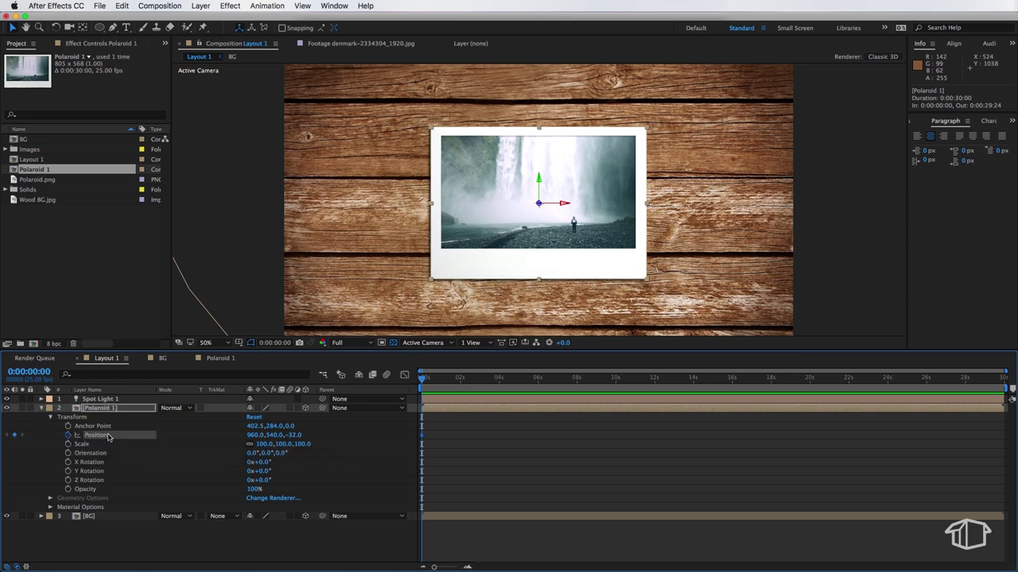
click(70, 453)
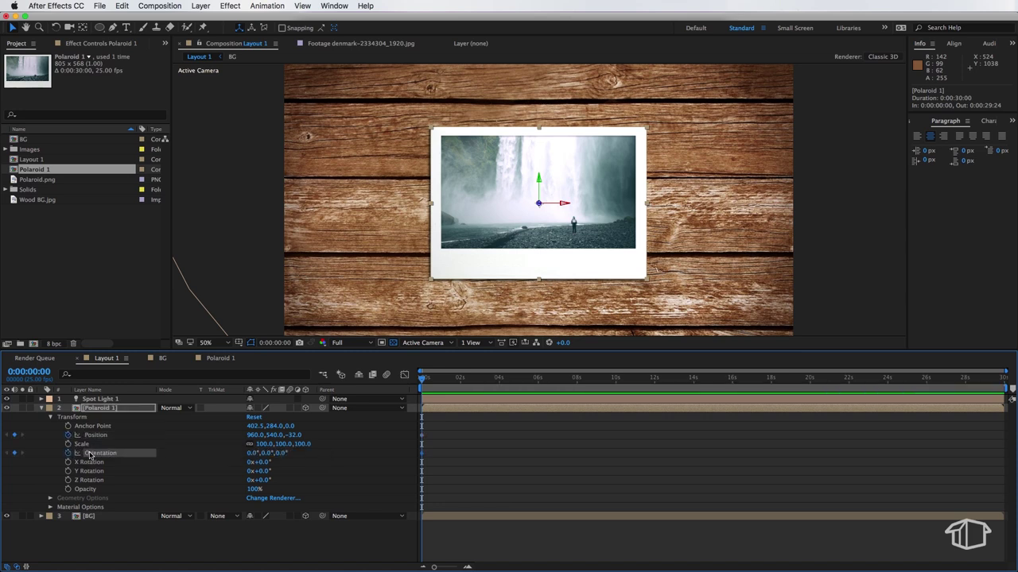
Step: Add a Position keyframe at 0:00:00:12 holding the Polaroid centred on the wood
key(equal)
key(equal)
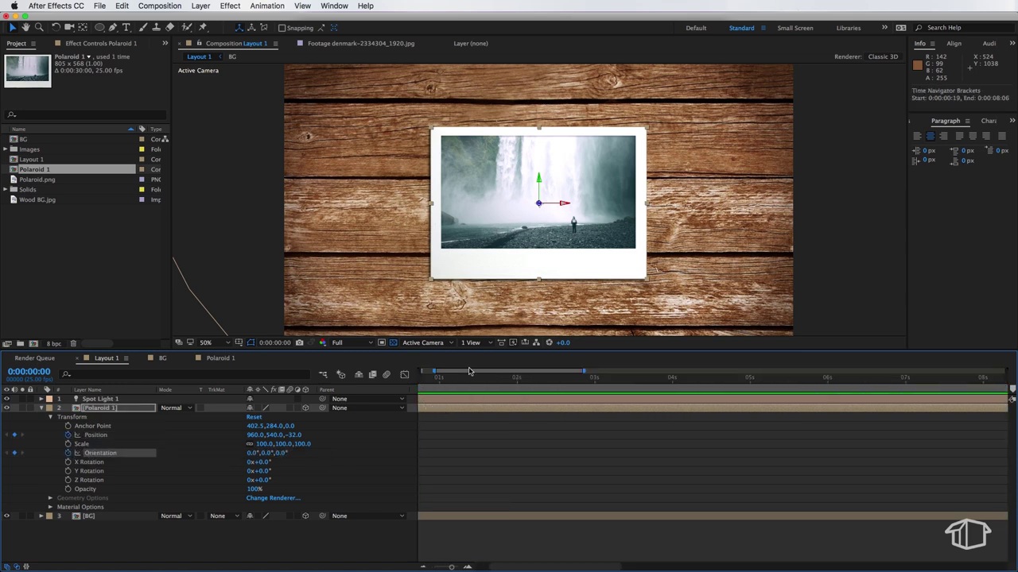
drag(434, 381, 459, 381)
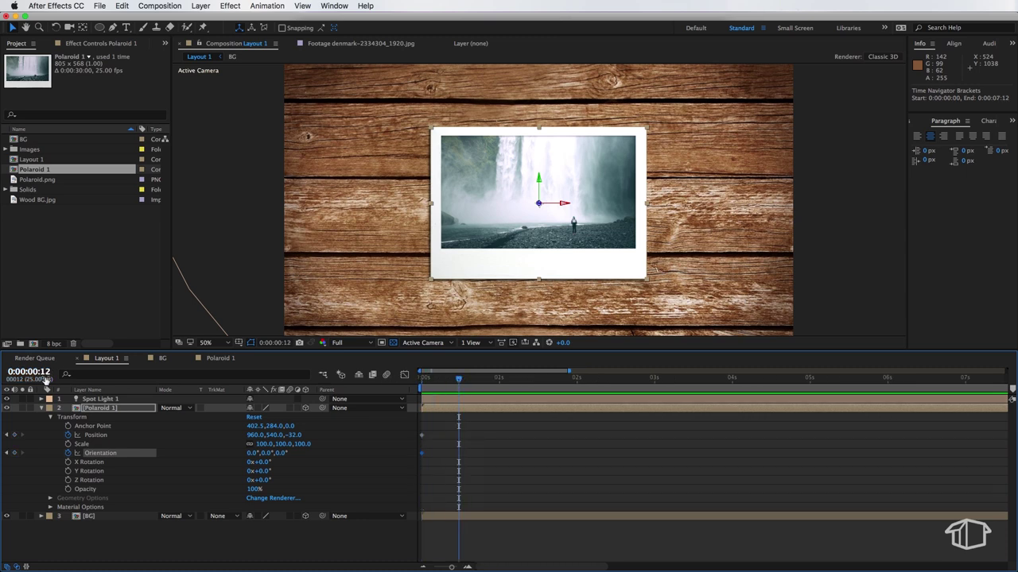
click(14, 435)
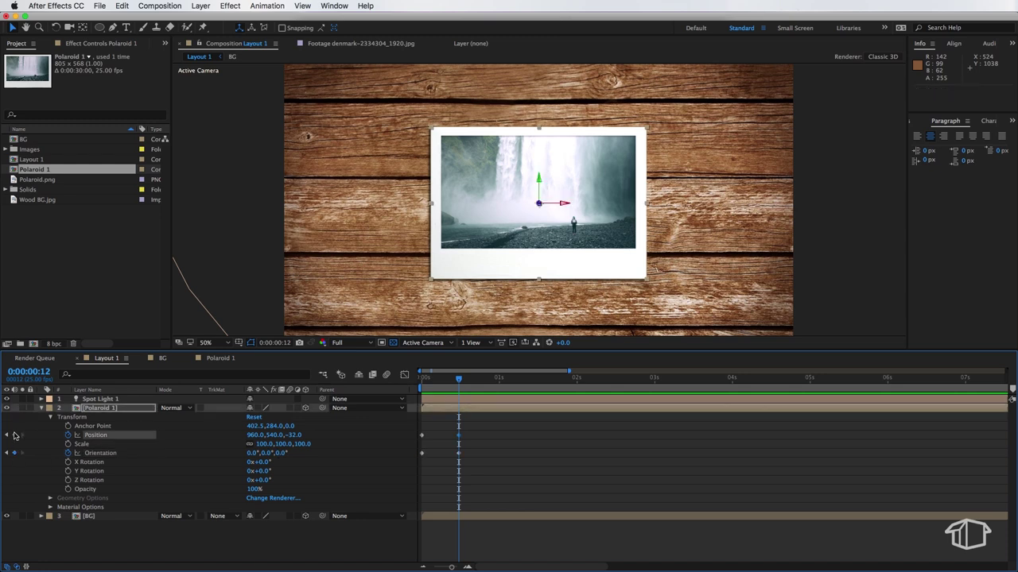
Step: Tilt the Polaroid to -6° Z Rotation at the frame-12 landing
click(121, 437)
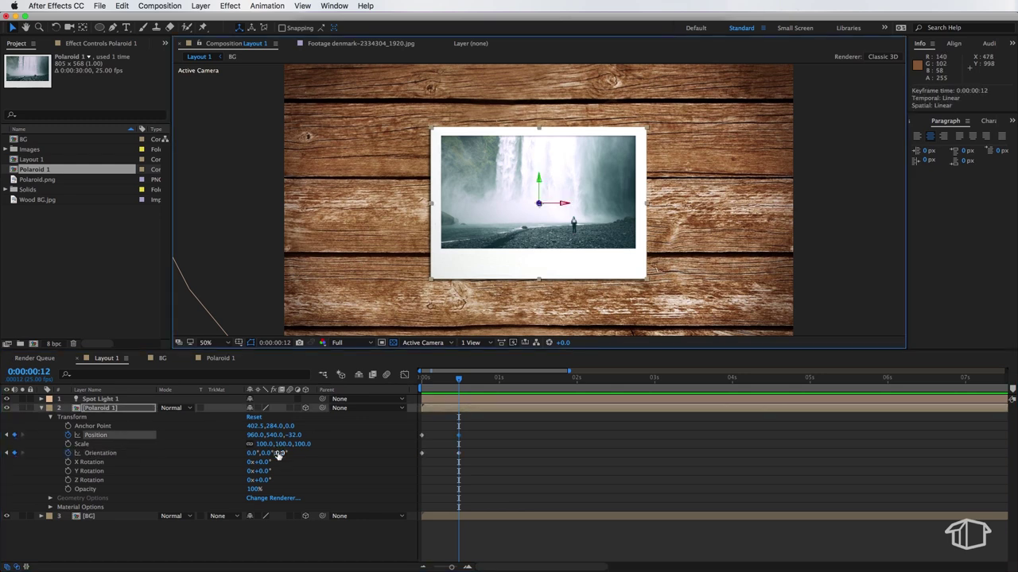
drag(260, 481, 258, 482)
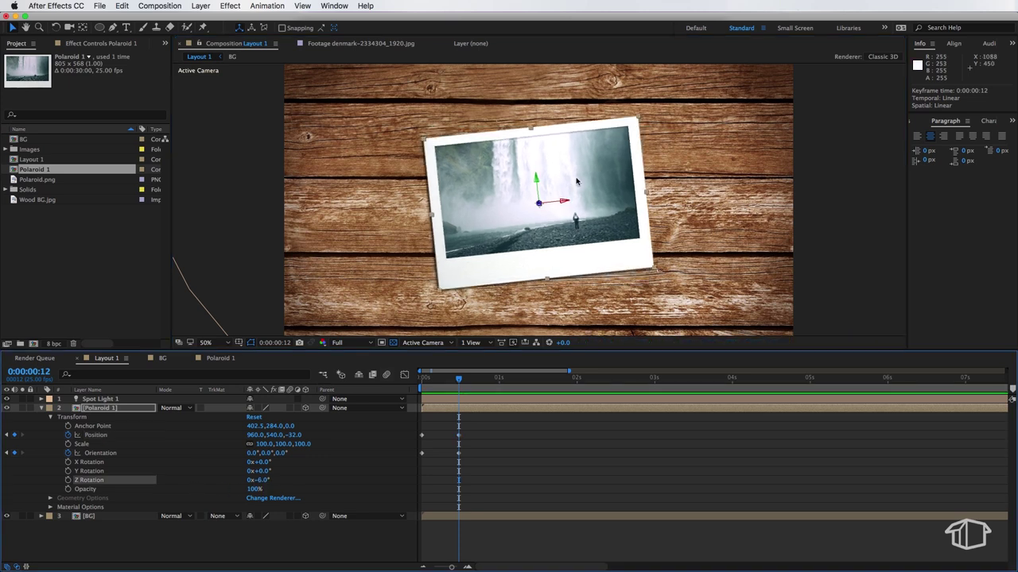
click(493, 467)
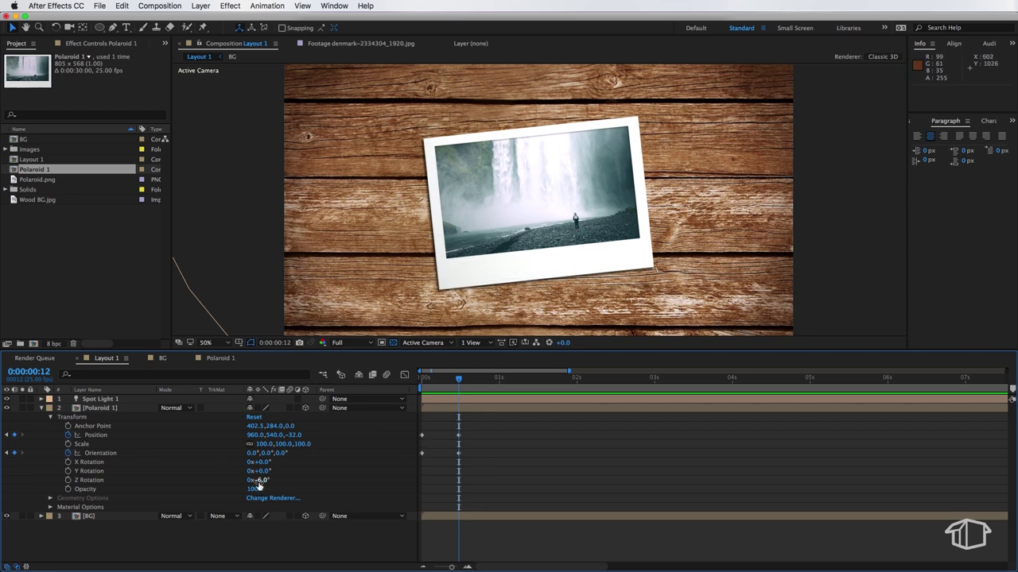
Step: At frame 0, move the Polaroid off-screen near the camera to 846.4, 1155.6, −1372.0
click(429, 408)
drag(433, 381, 421, 381)
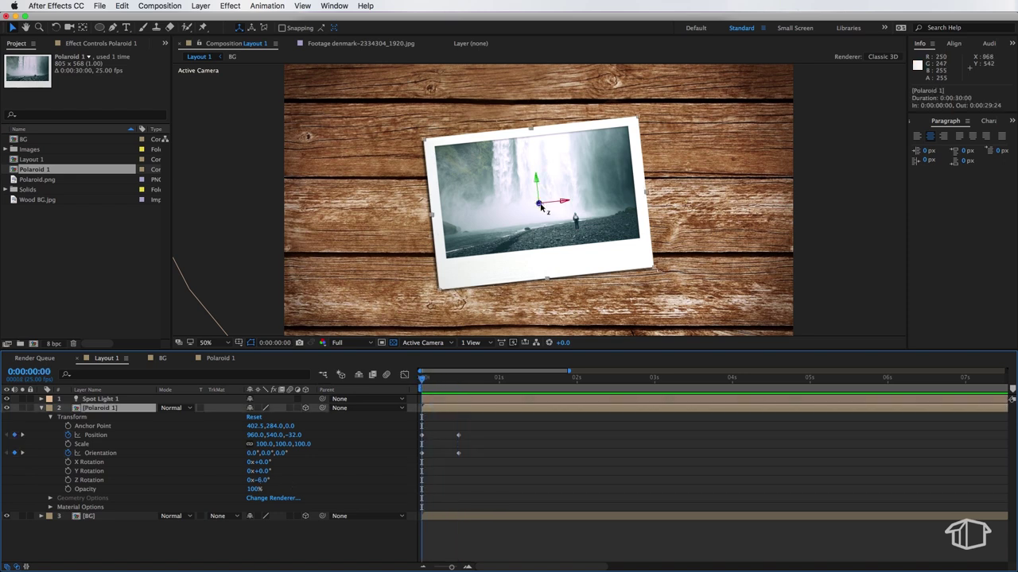
drag(540, 206, 954, 282)
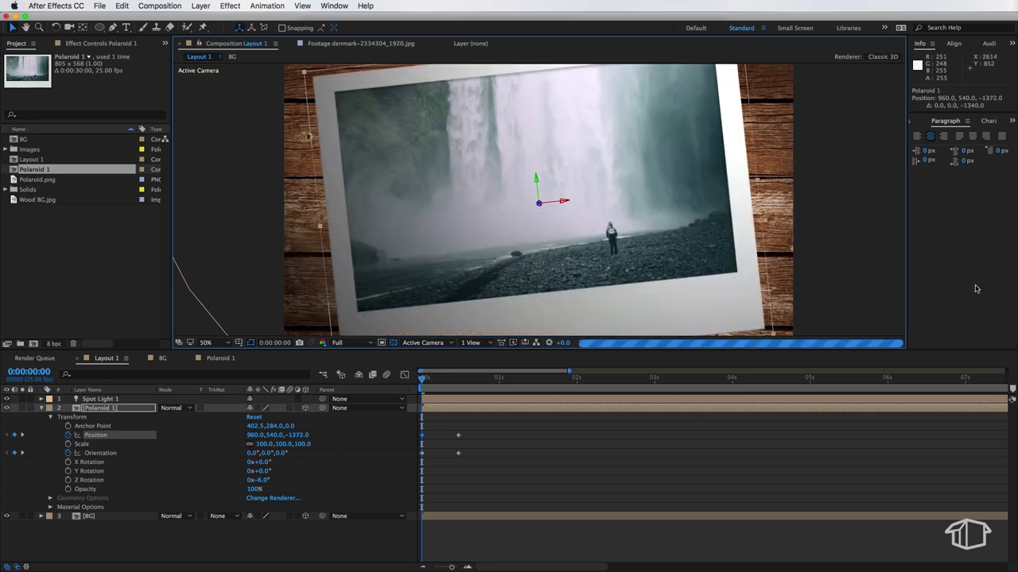
drag(574, 156, 457, 318)
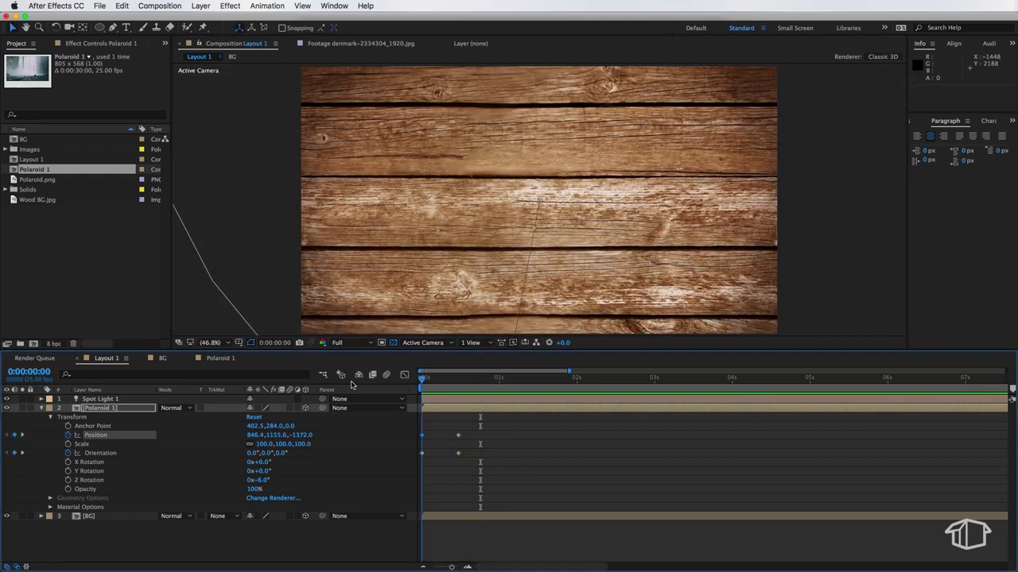
Step: Preview the throw several times and scrub to the frame-12 landing
key(space)
key(space)
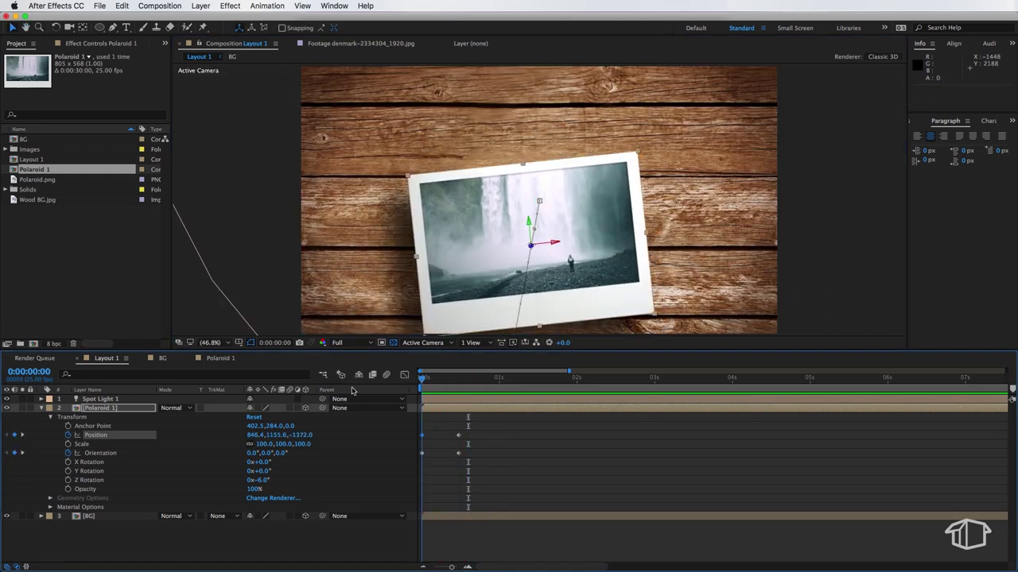
key(space)
key(space)
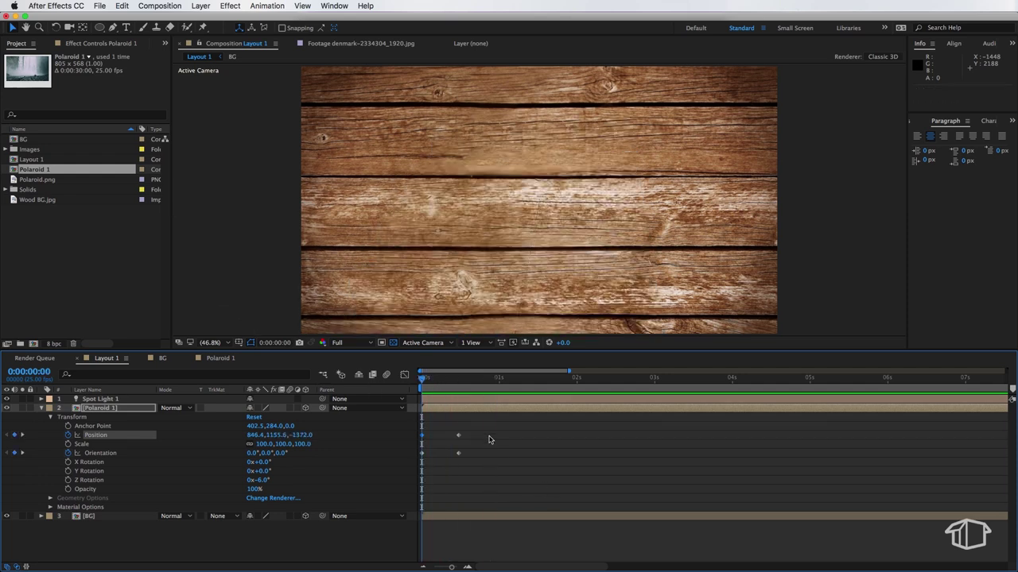
key(space)
key(Home)
key(space)
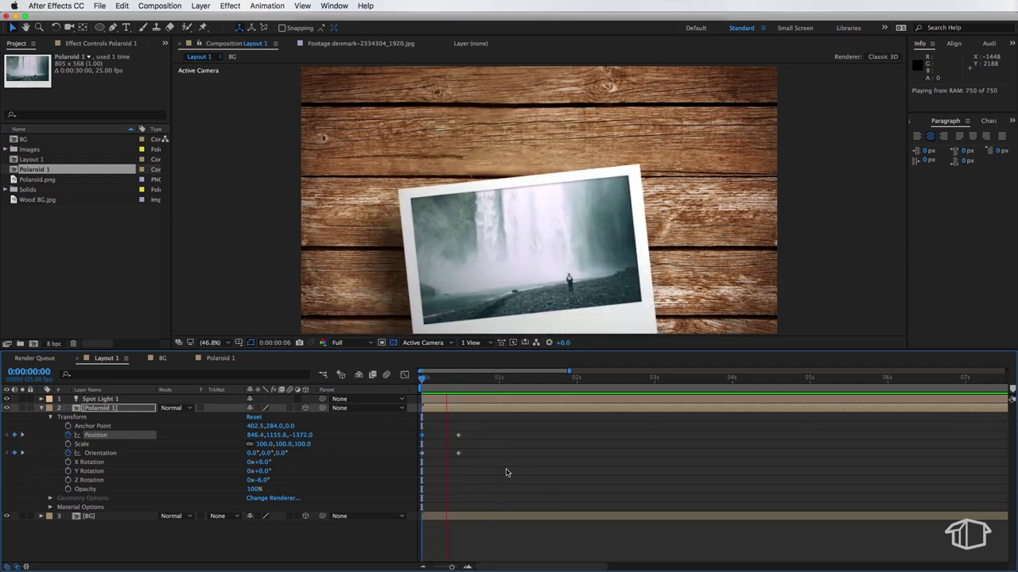
key(space)
key(Home)
drag(419, 385, 450, 385)
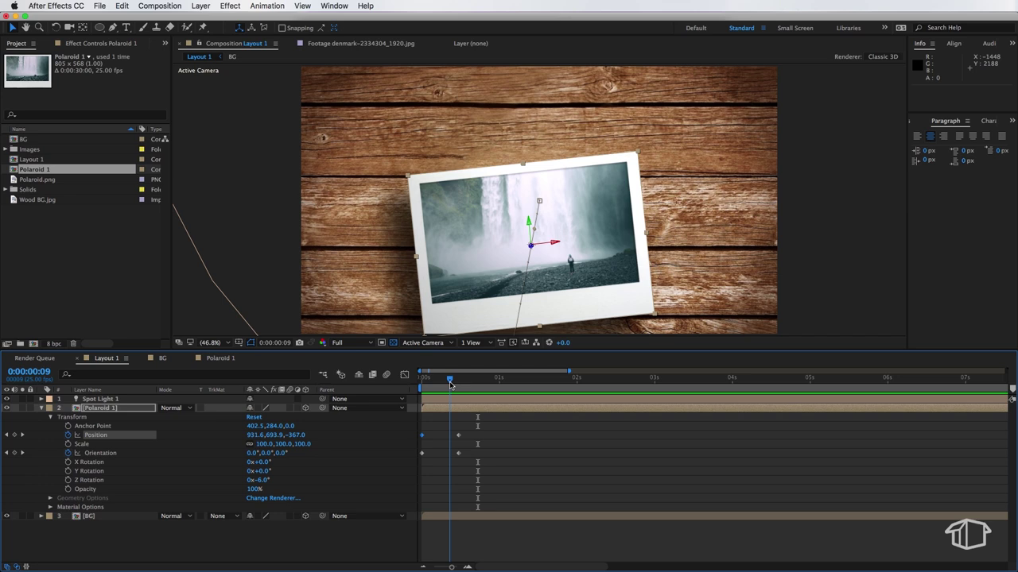
drag(450, 385, 458, 385)
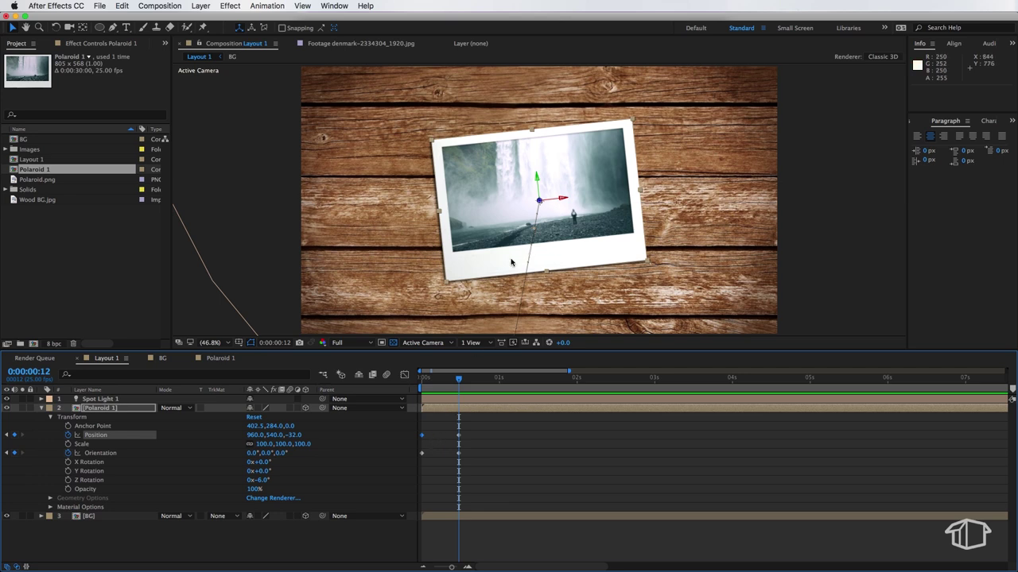
Step: At frame 11, reposition the Polaroid up and left so it settles naturally
scroll(534, 238, up, 1)
key(Page_Up)
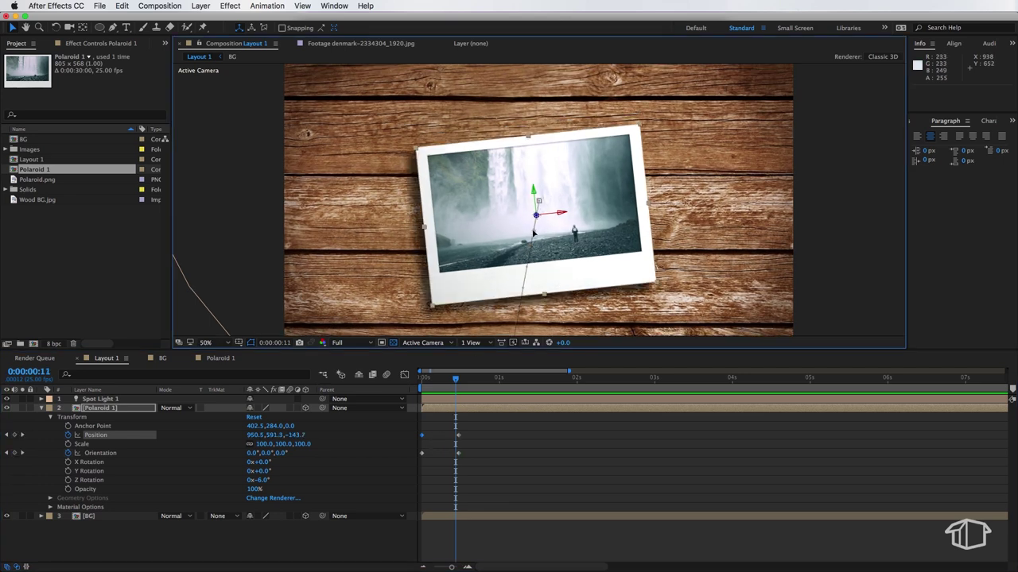
drag(534, 239, 493, 202)
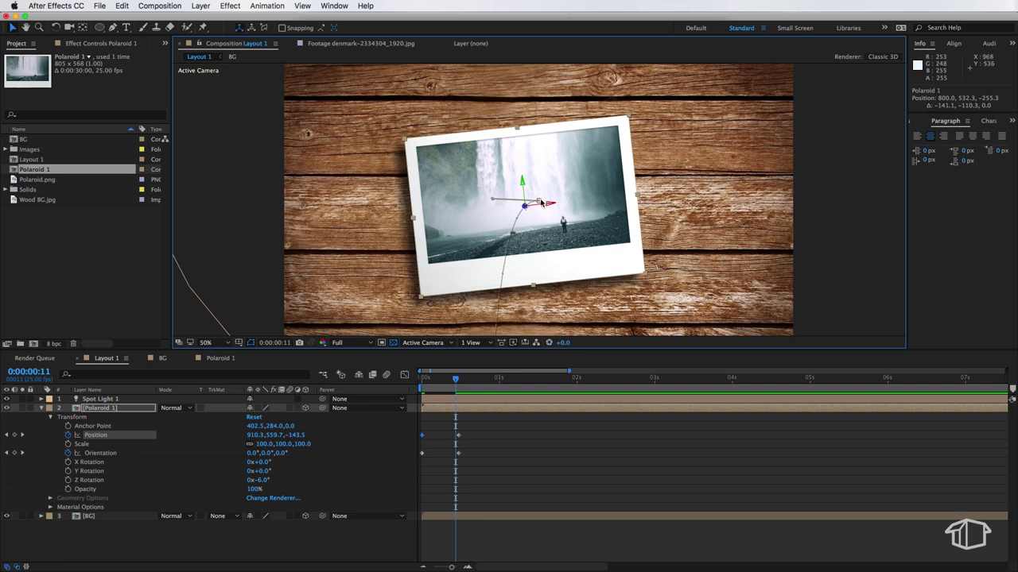
drag(493, 200, 536, 183)
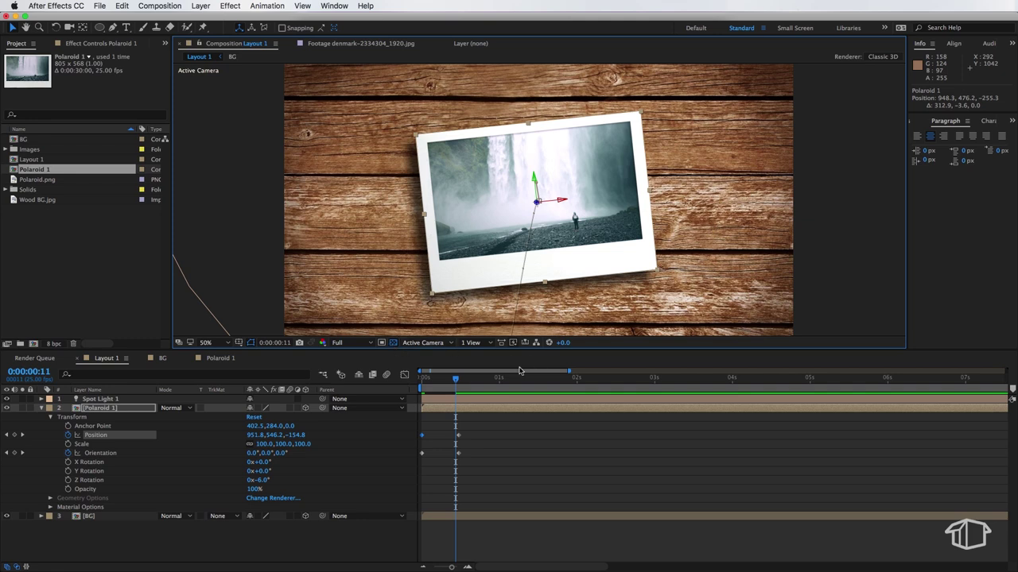
drag(457, 382, 427, 387)
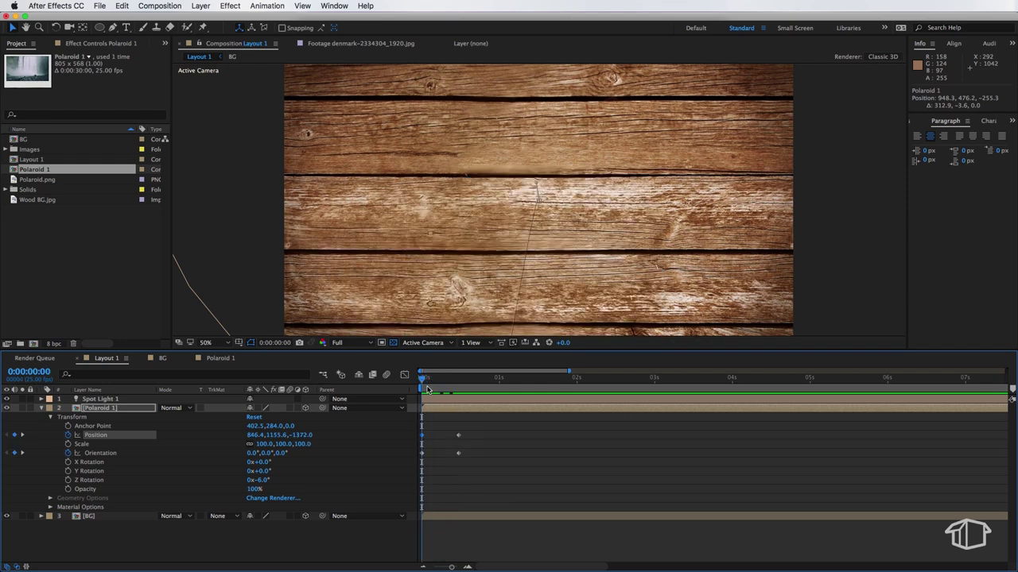
Step: Rotate the Polaroid's starting Orientation to 56.1°, 1.6°, 2.6° at frame 0
drag(477, 284, 477, 88)
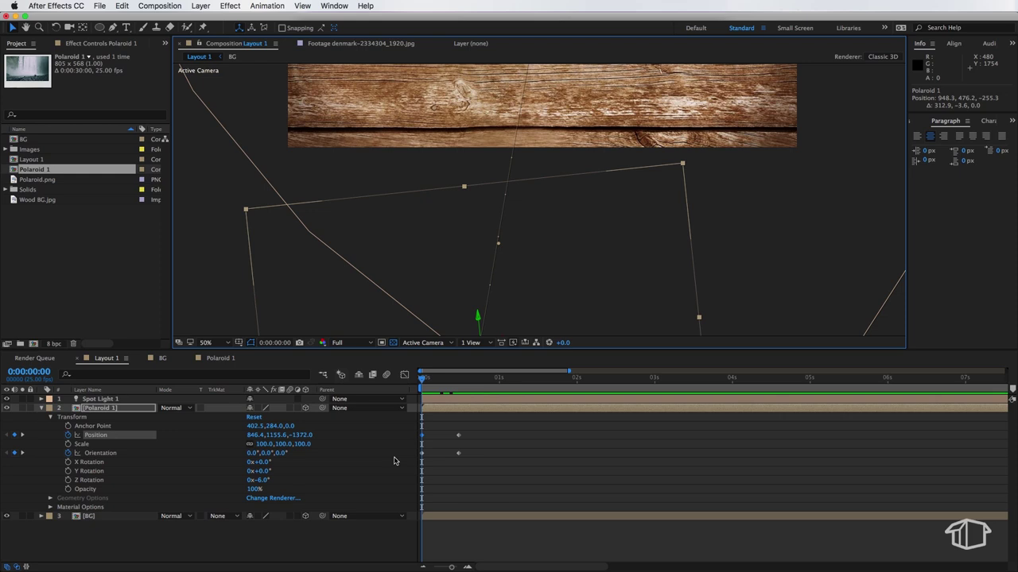
scroll(552, 254, down, 5)
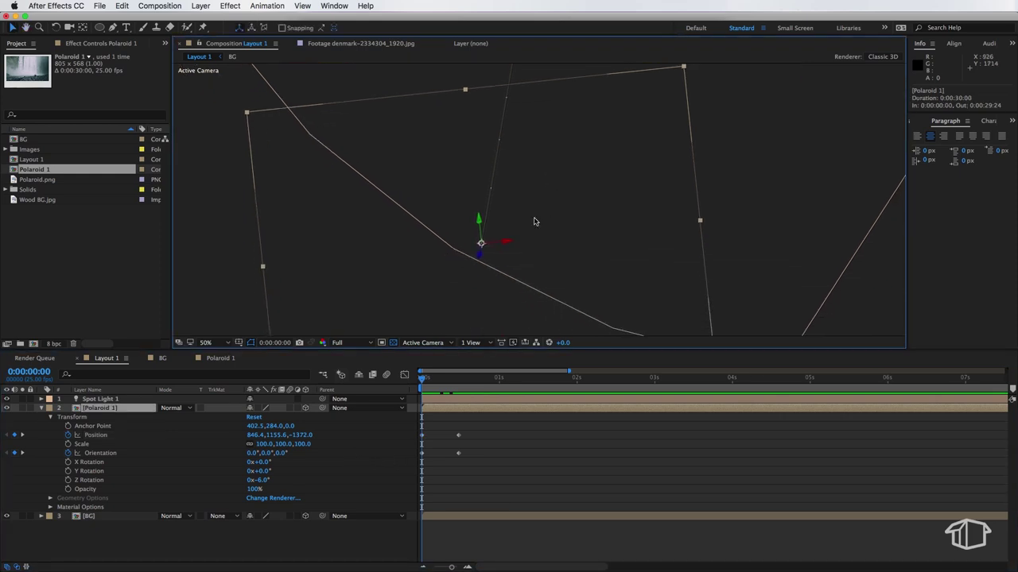
key(w)
drag(507, 243, 479, 242)
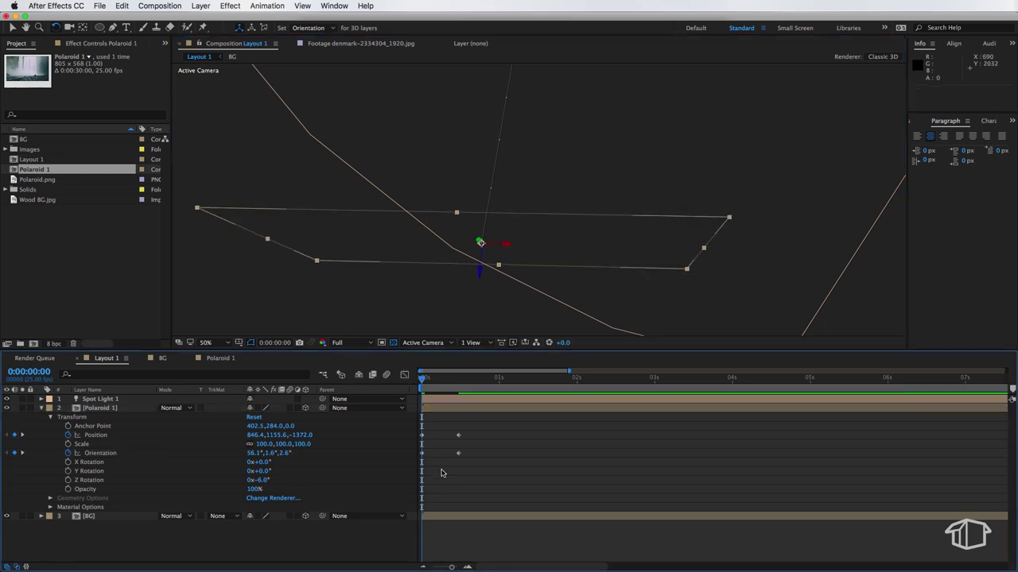
Step: Preview the throw and scrub through the landing around frame 12
mouse_move(422, 379)
mouse_down()
mouse_move(458, 381)
mouse_move(423, 382)
mouse_up()
key(space)
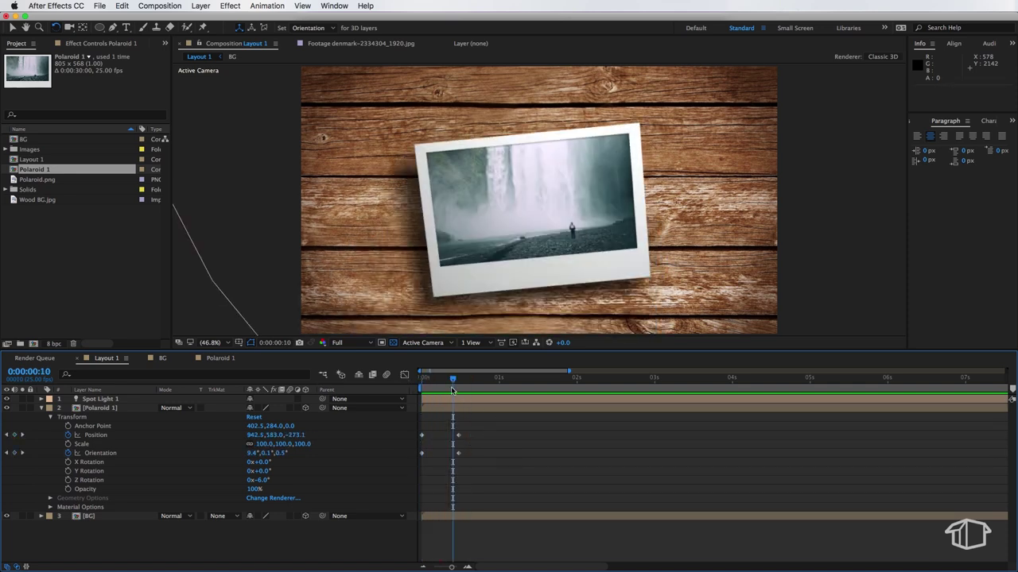
key(space)
key(space)
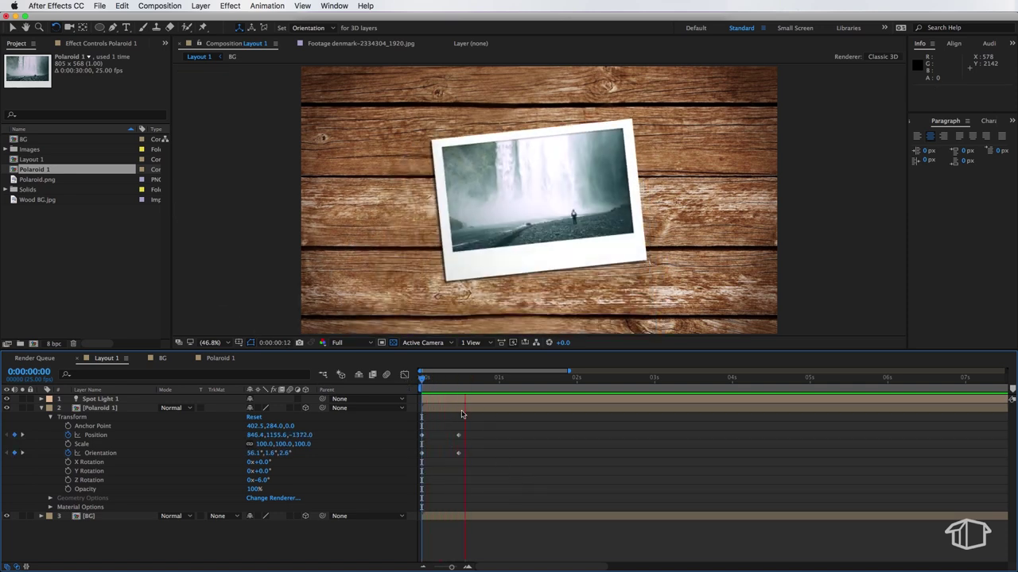
key(space)
key(space)
mouse_move(425, 388)
mouse_down()
mouse_move(458, 382)
mouse_move(408, 387)
mouse_move(436, 382)
mouse_up()
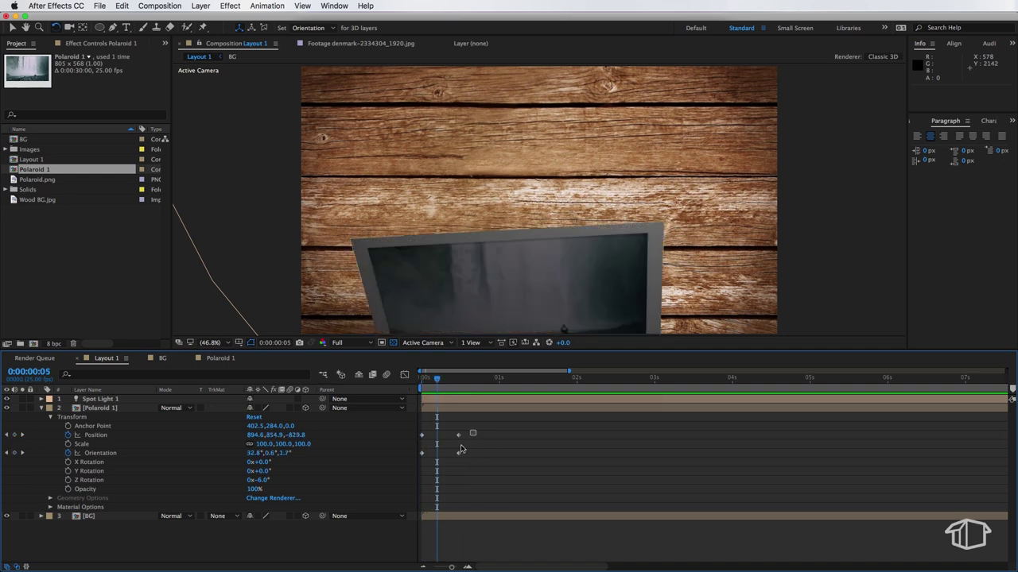
Step: Apply Easy Ease In to the frame-12 Position and Orientation keyframes and scrub to check
drag(473, 430, 456, 451)
right_click(458, 456)
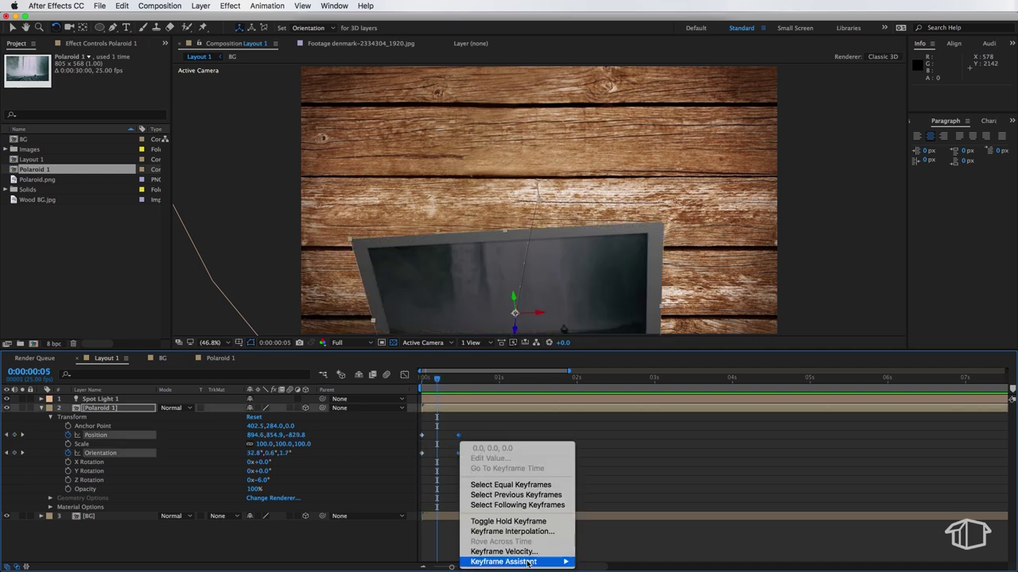
mouse_move(509, 562)
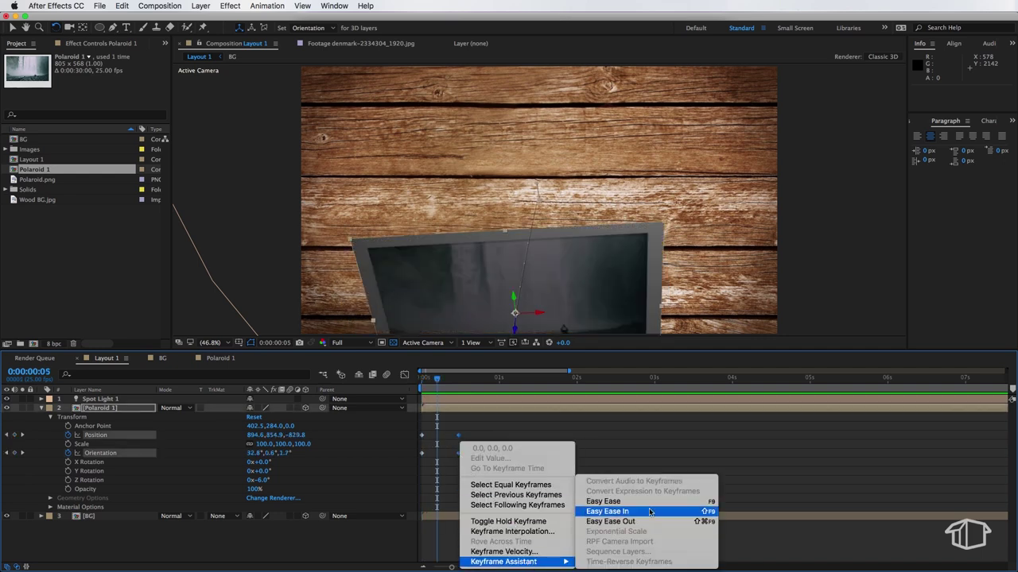
click(650, 511)
click(416, 380)
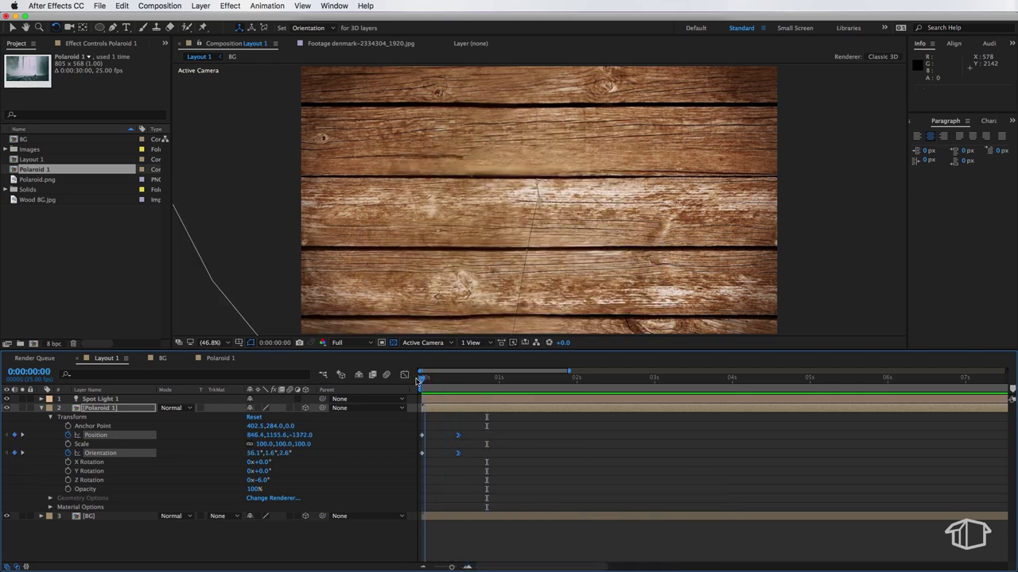
drag(416, 380, 458, 381)
click(523, 472)
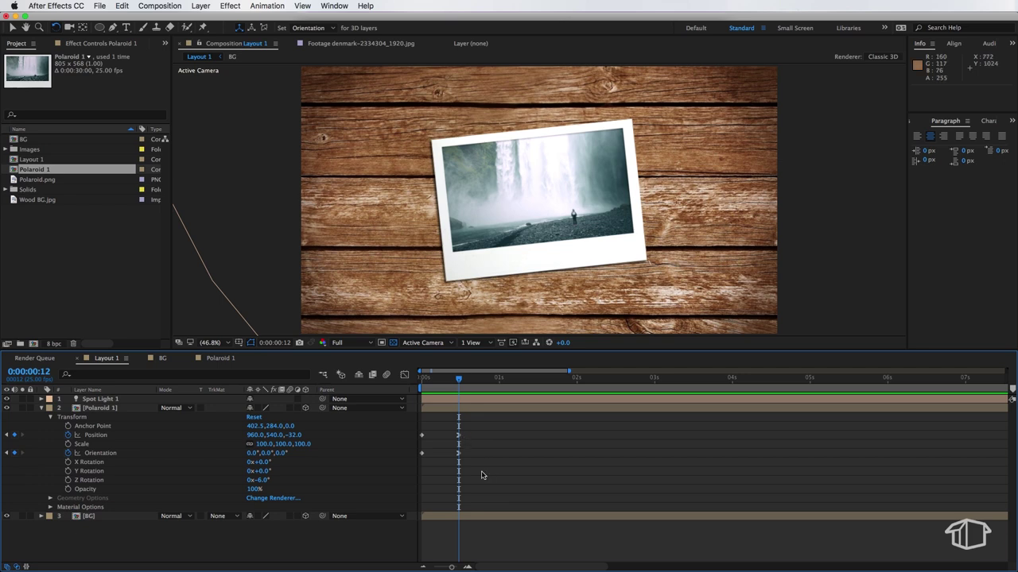
Step: Apply easing to the Orientation landing keyframe at frame 12 as well
key(v)
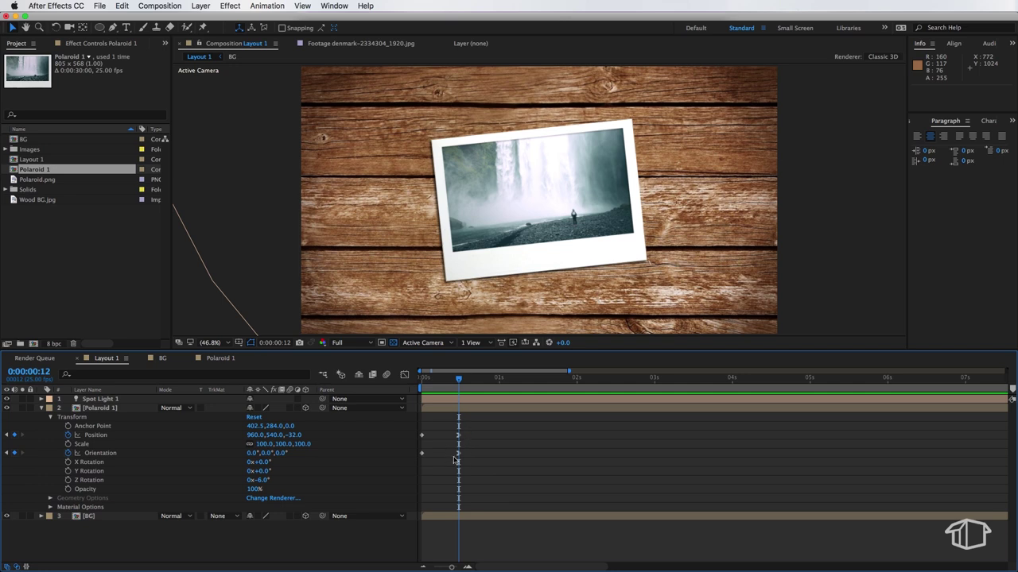
right_click(458, 454)
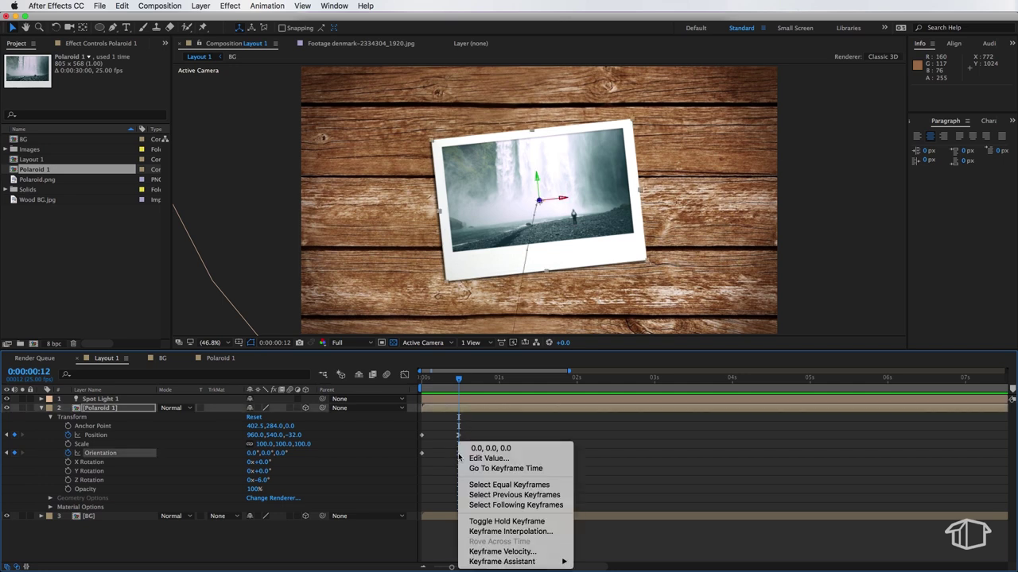
mouse_move(536, 565)
click(599, 437)
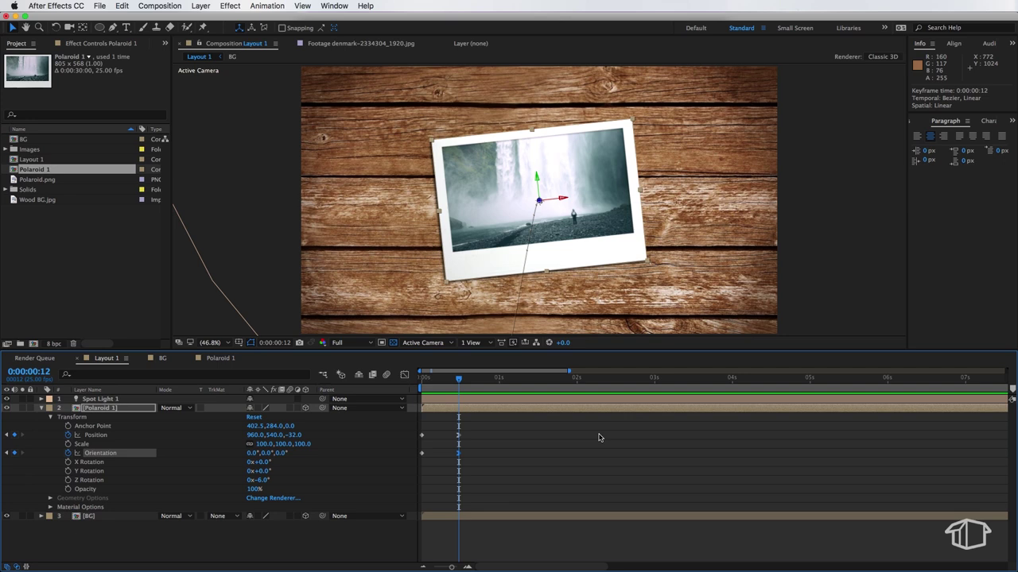
Step: Show Polaroid 1's Position curves in the Graph Editor, zoomed to the first 12 frames
click(438, 417)
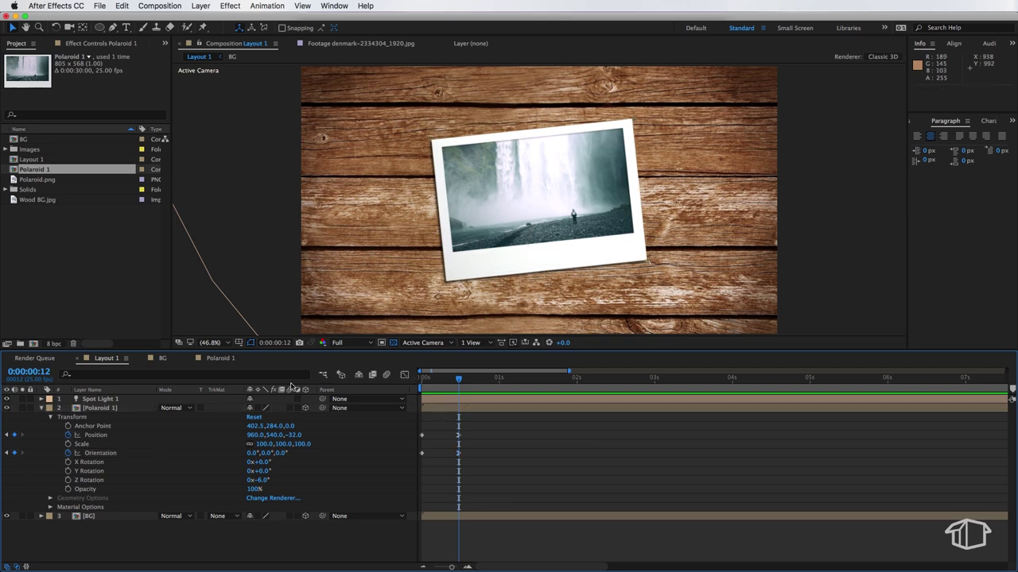
click(404, 375)
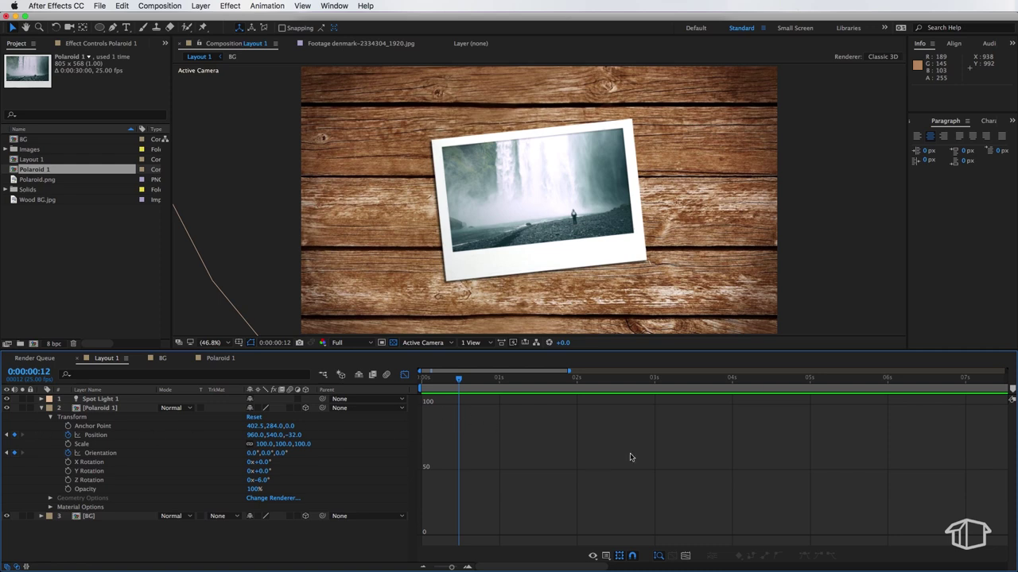
click(91, 408)
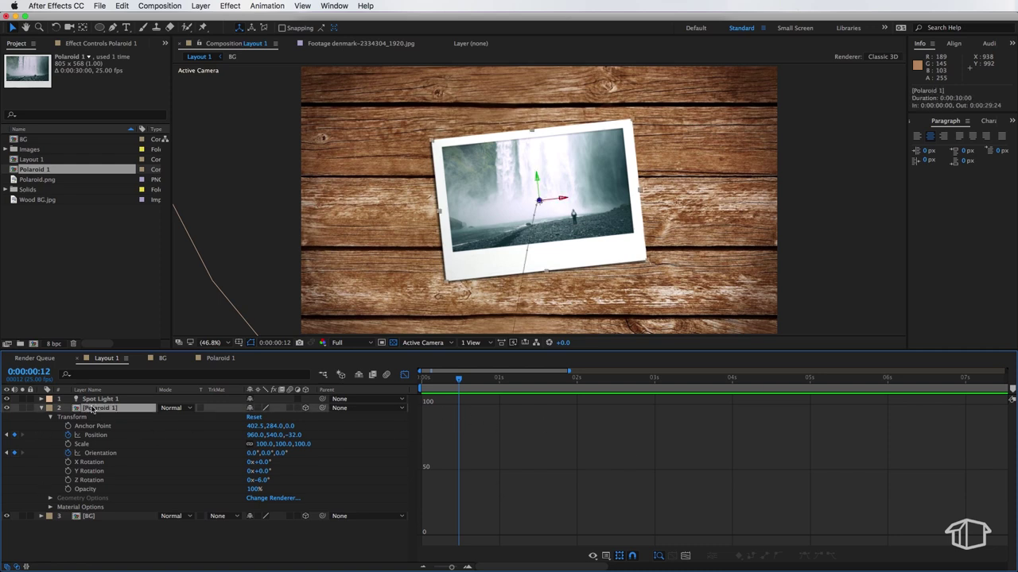
click(95, 436)
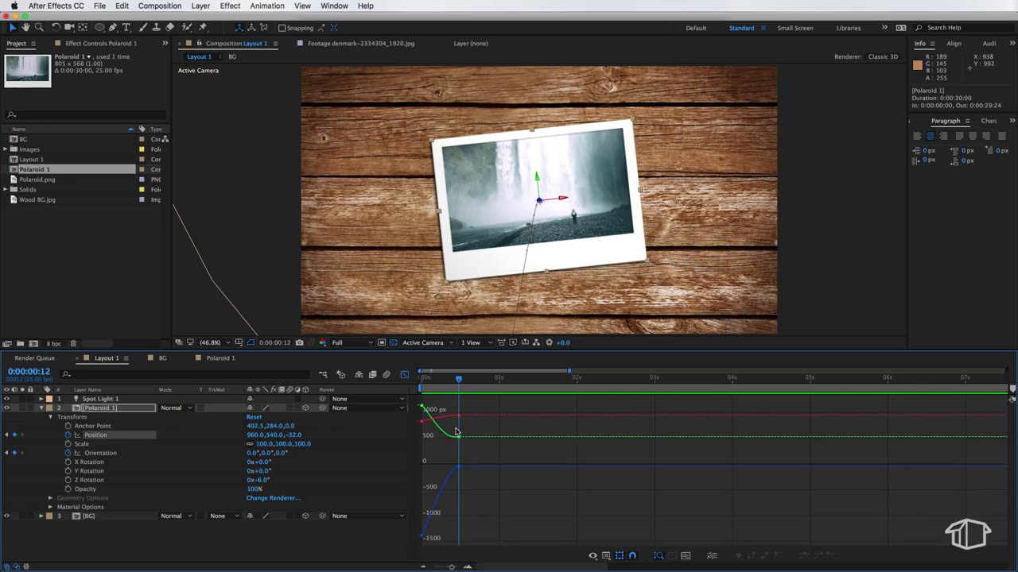
scroll(457, 431, up, 3)
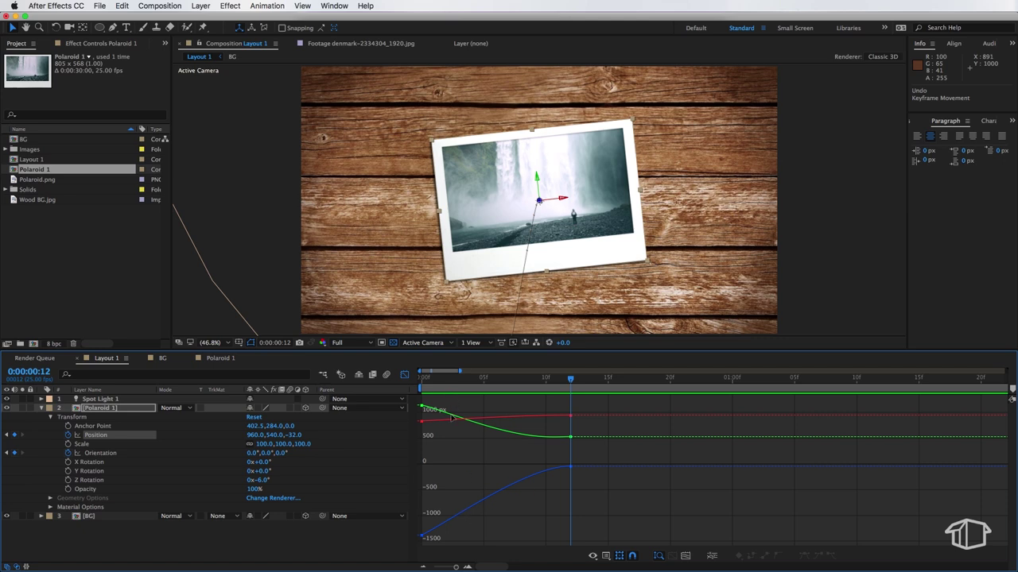
Step: Switch the Graph Editor to the speed graph for Polaroid 1's Position
click(607, 558)
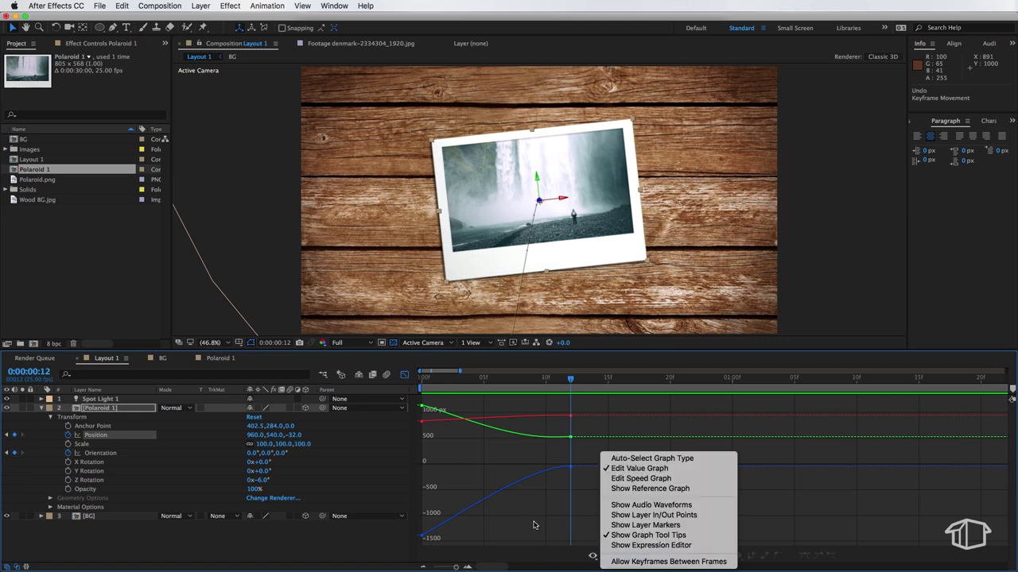
click(607, 558)
click(608, 558)
click(675, 481)
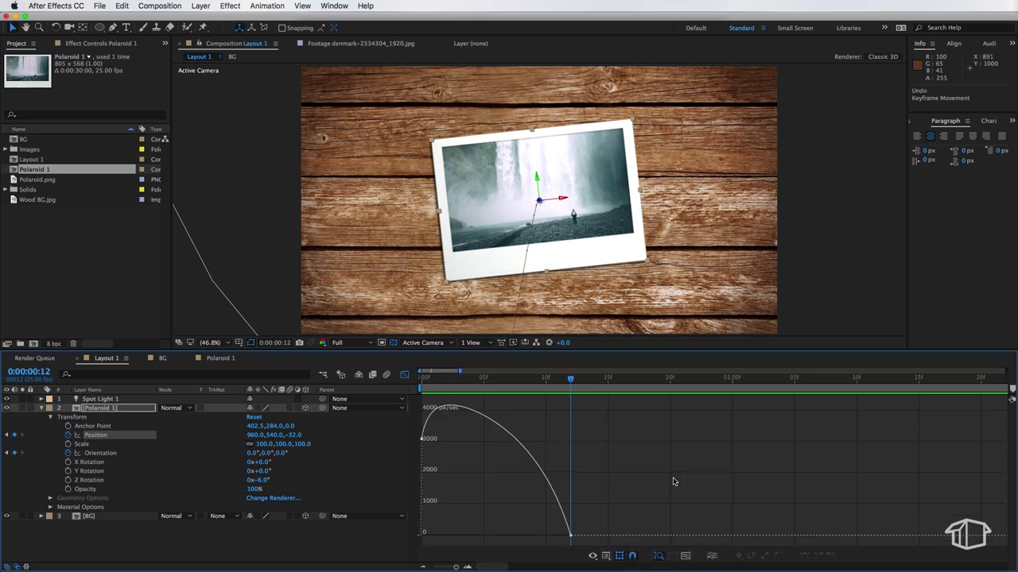
click(165, 436)
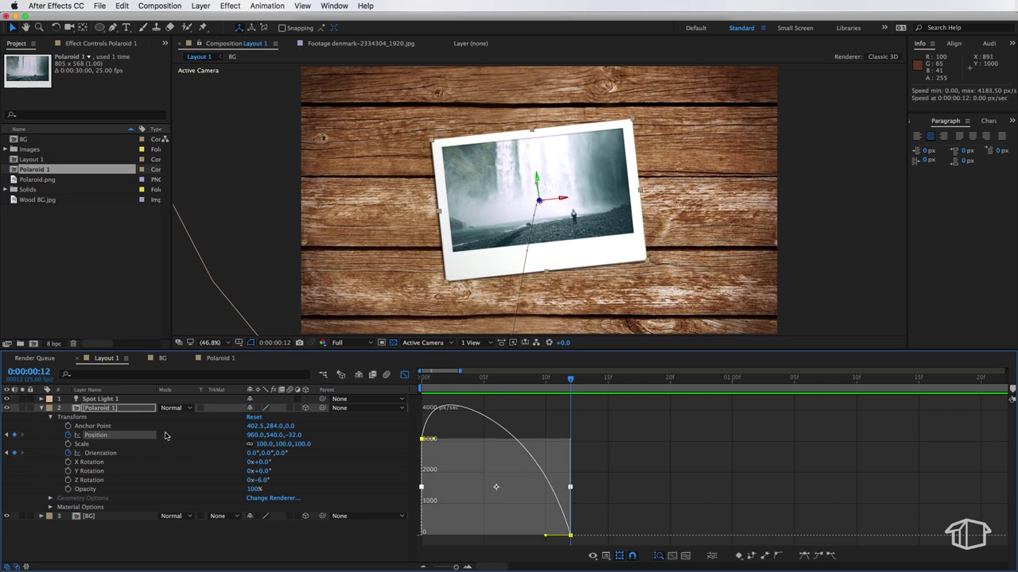
click(482, 435)
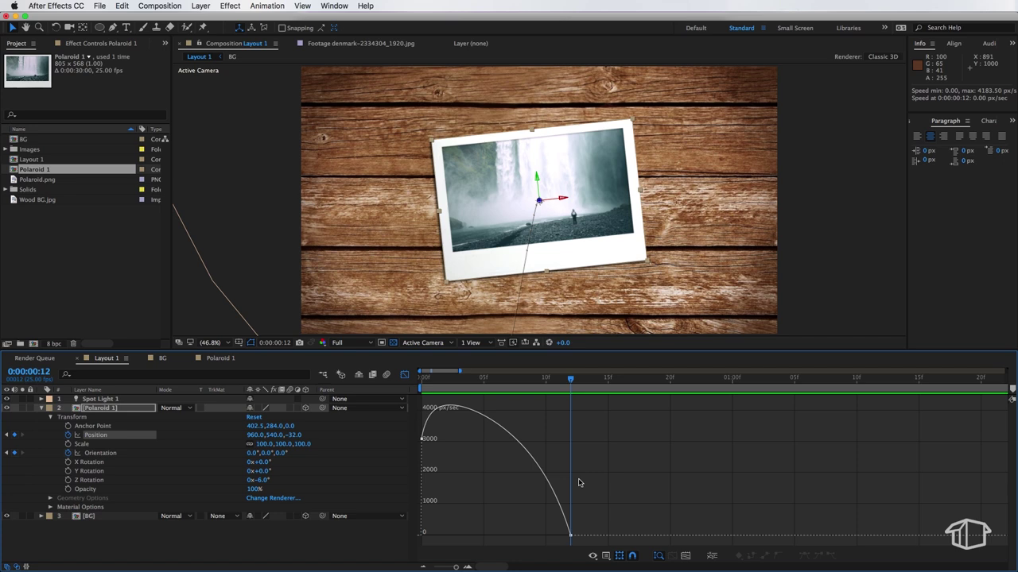
mouse_move(570, 382)
mouse_down()
mouse_move(498, 389)
mouse_move(558, 380)
mouse_up()
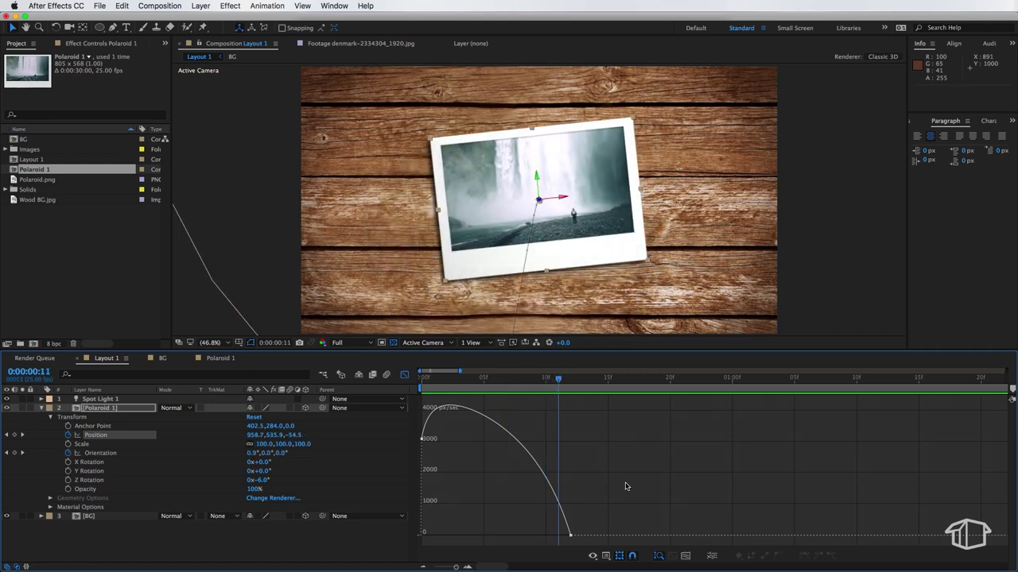
key(Page_Down)
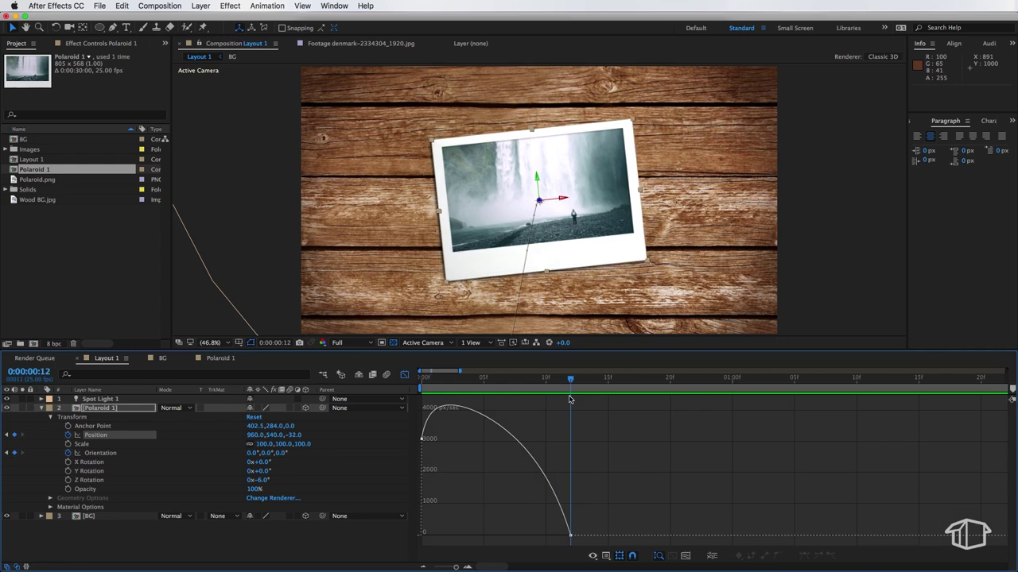
Step: Lengthen both keyframes' influence, set speeds to about 2188 and 1385 px/sec, and preview
click(423, 438)
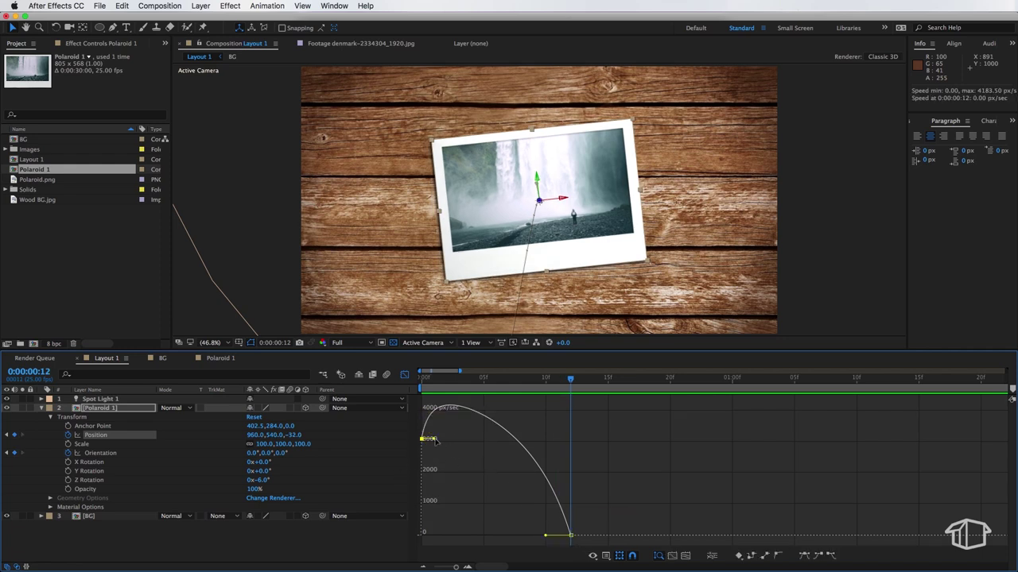
drag(435, 440, 473, 443)
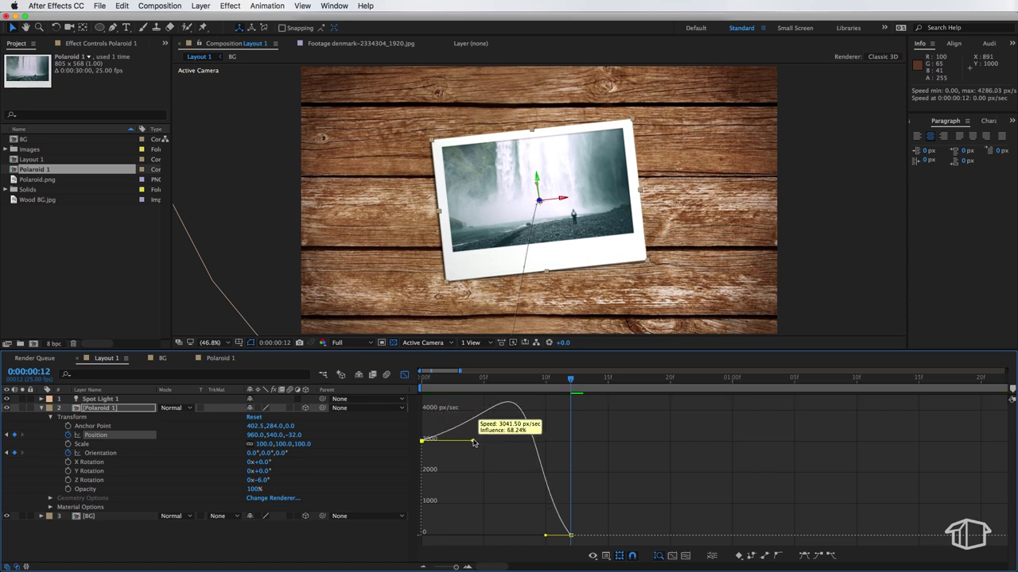
drag(547, 535, 562, 535)
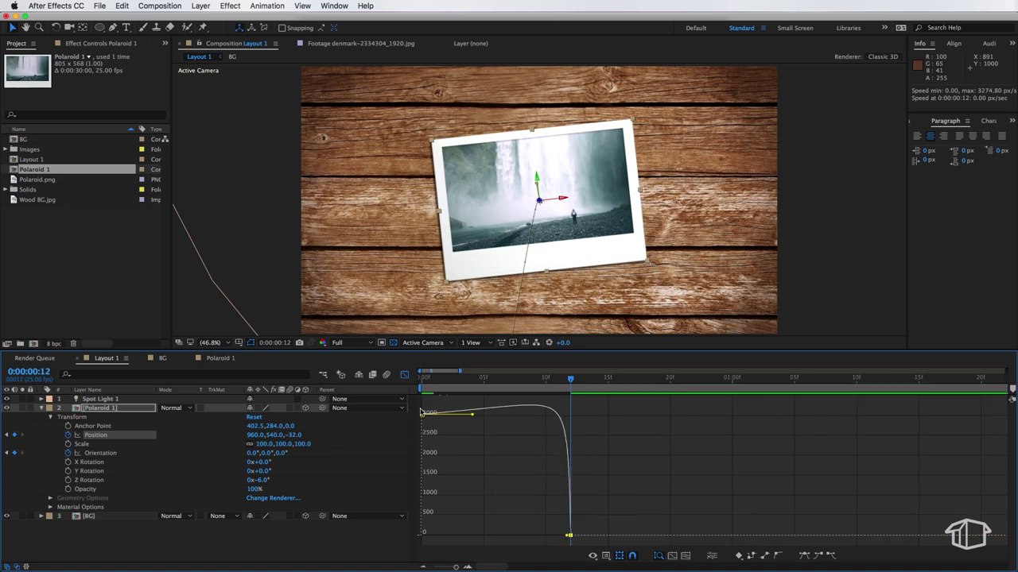
drag(422, 414, 423, 452)
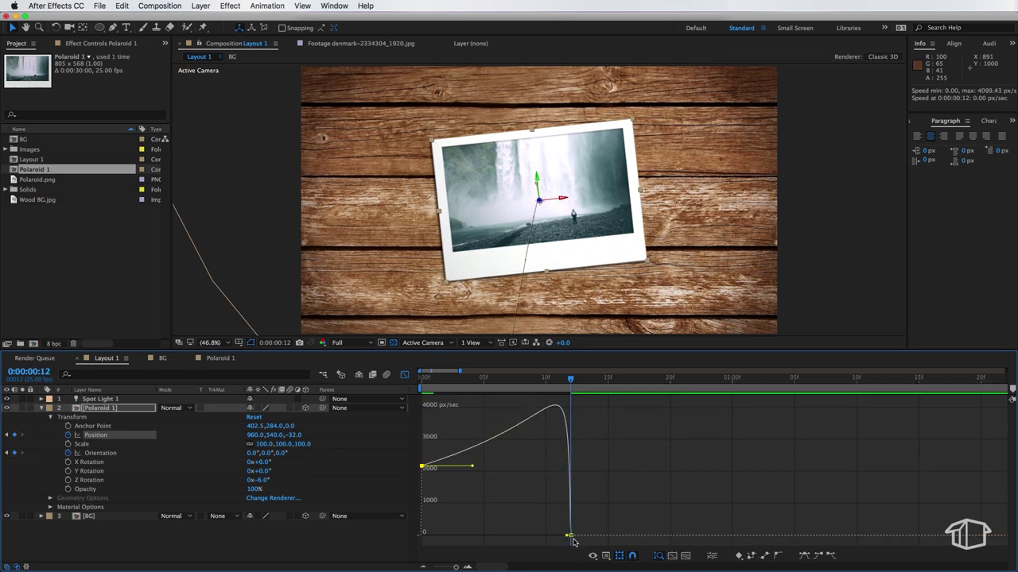
drag(569, 538, 572, 495)
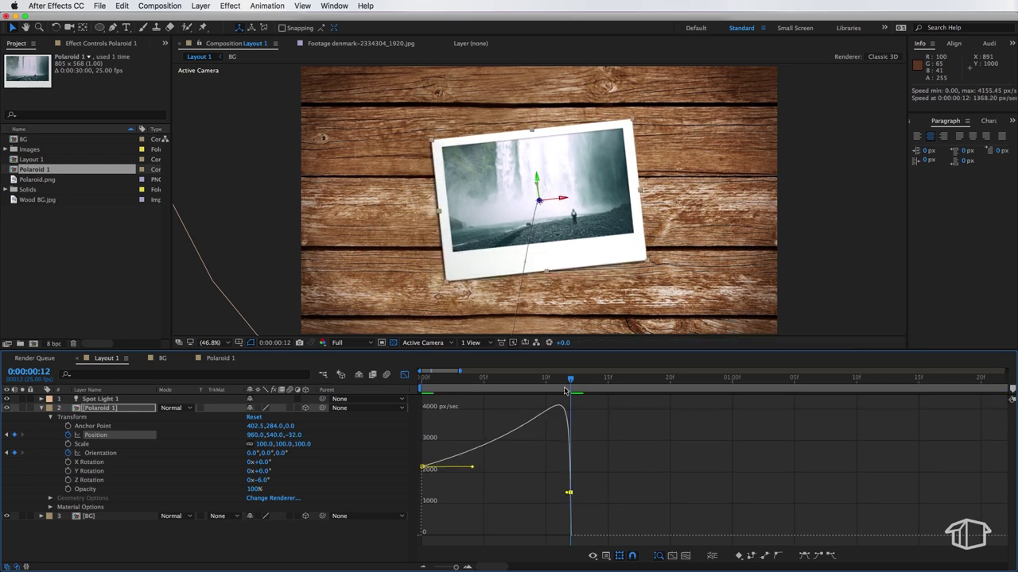
key(space)
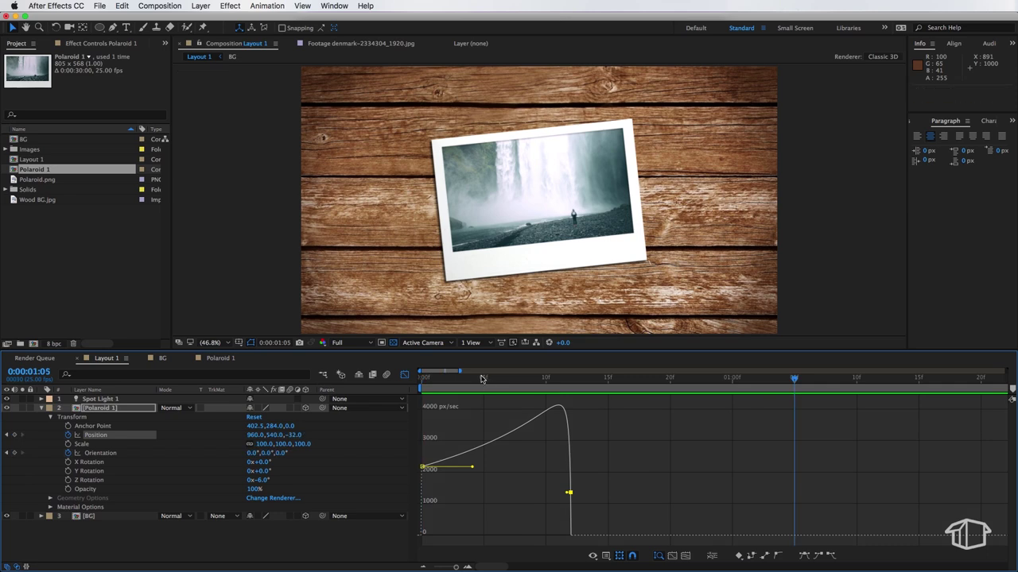
key(space)
Step: Raise the starting speed to about 3457 px/sec and preview again
drag(469, 379, 459, 382)
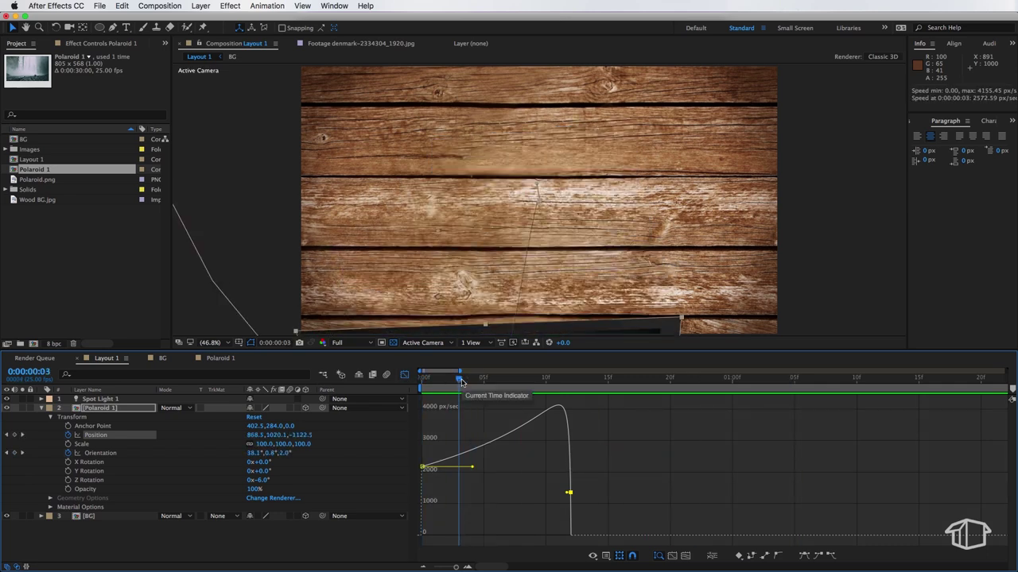
mouse_move(448, 465)
drag(424, 468, 427, 407)
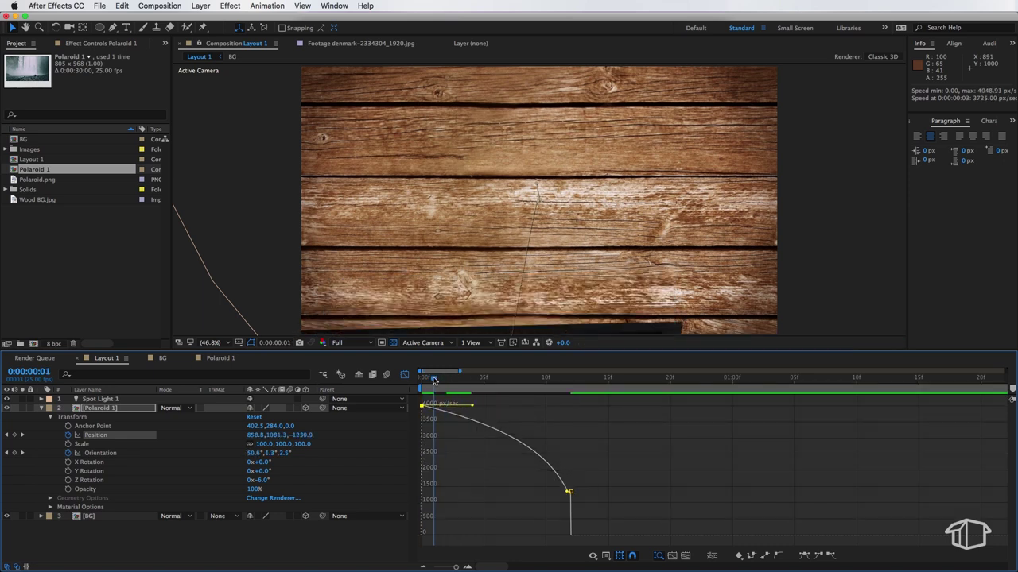
drag(433, 380, 422, 380)
key(space)
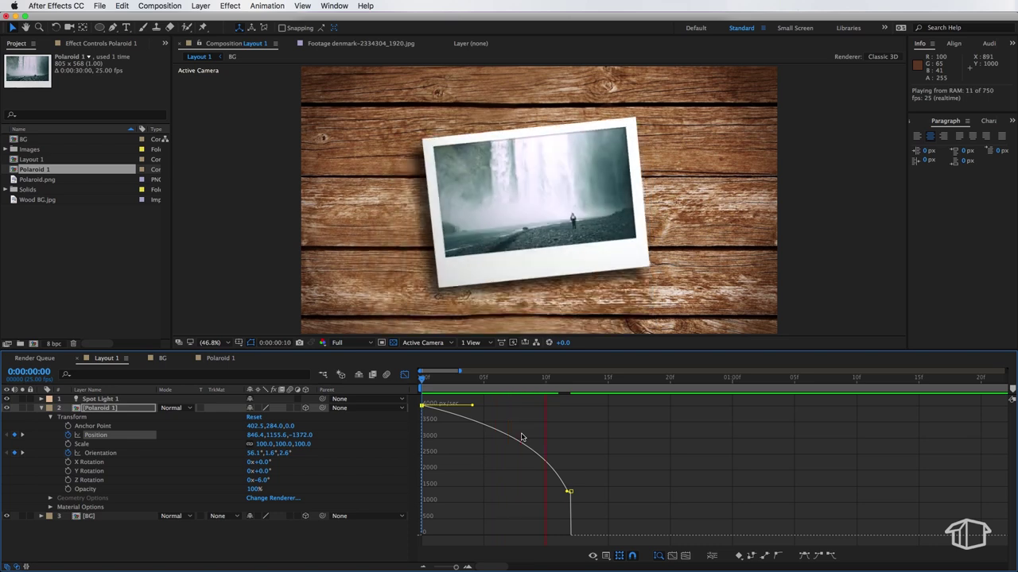
key(space)
Step: Try 2928 px/sec at 100% influence and a 5038 px/sec start, undoing back to the original curve
drag(472, 405, 473, 460)
drag(568, 491, 433, 409)
click(636, 508)
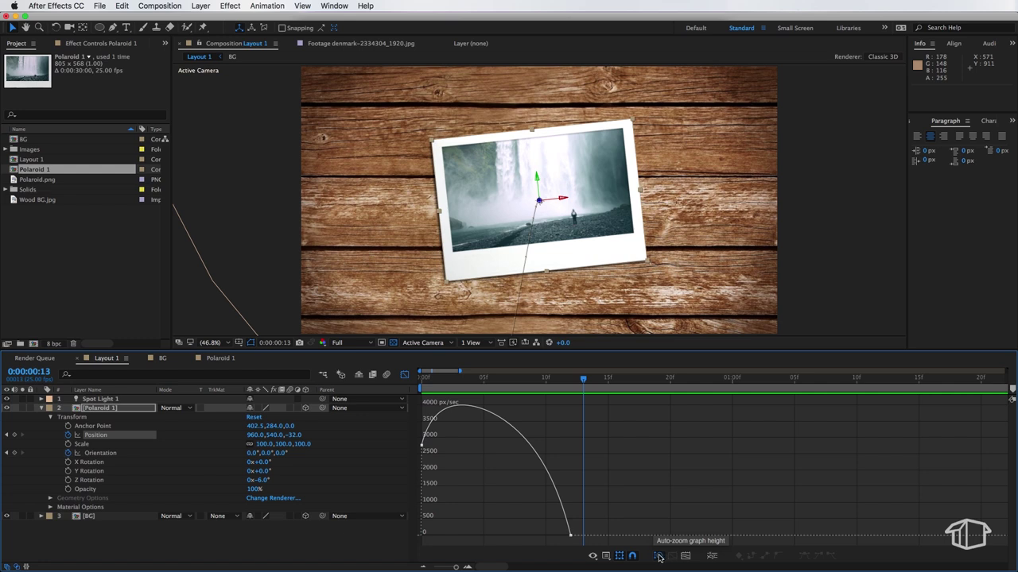
drag(430, 439, 426, 358)
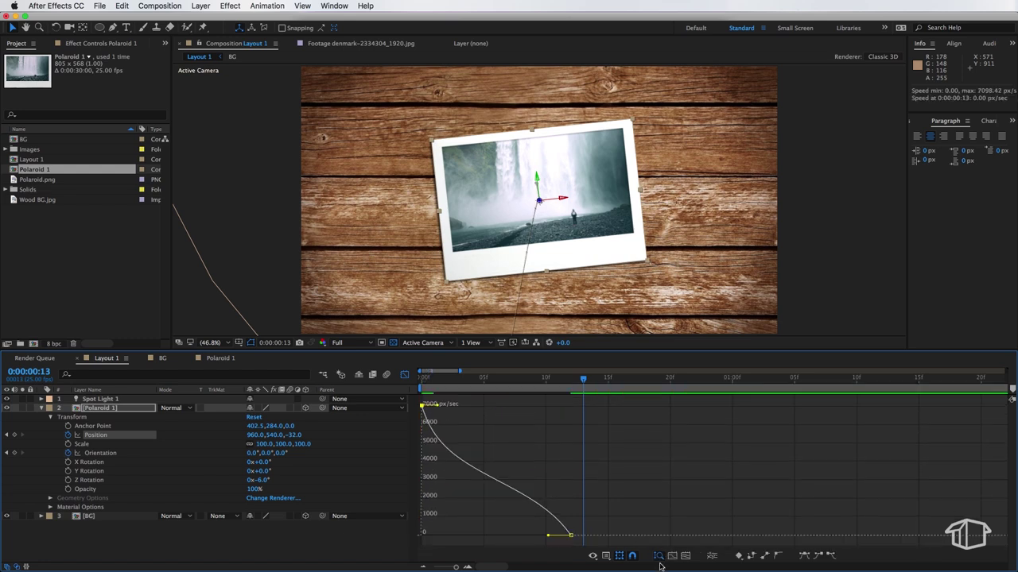
key(super+z)
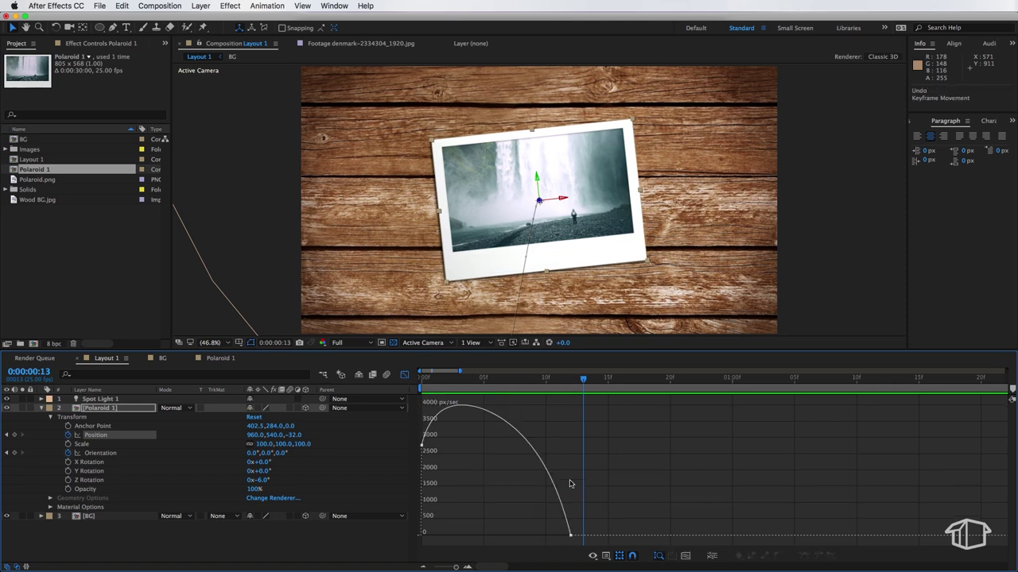
drag(415, 436, 584, 544)
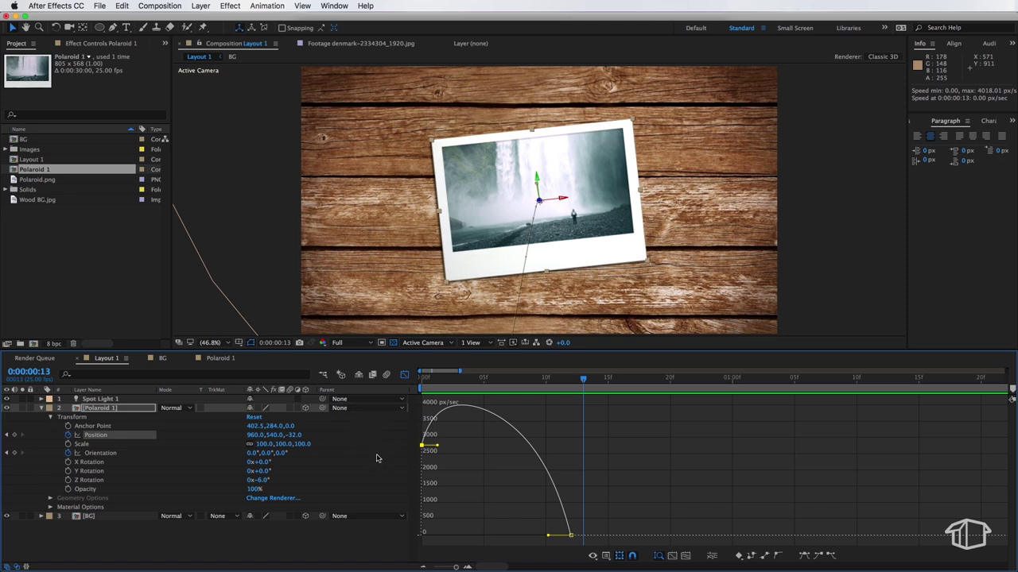
Step: Turn on motion blur for Polaroid 1 and scrub to frame 6 to see it
click(589, 435)
click(473, 377)
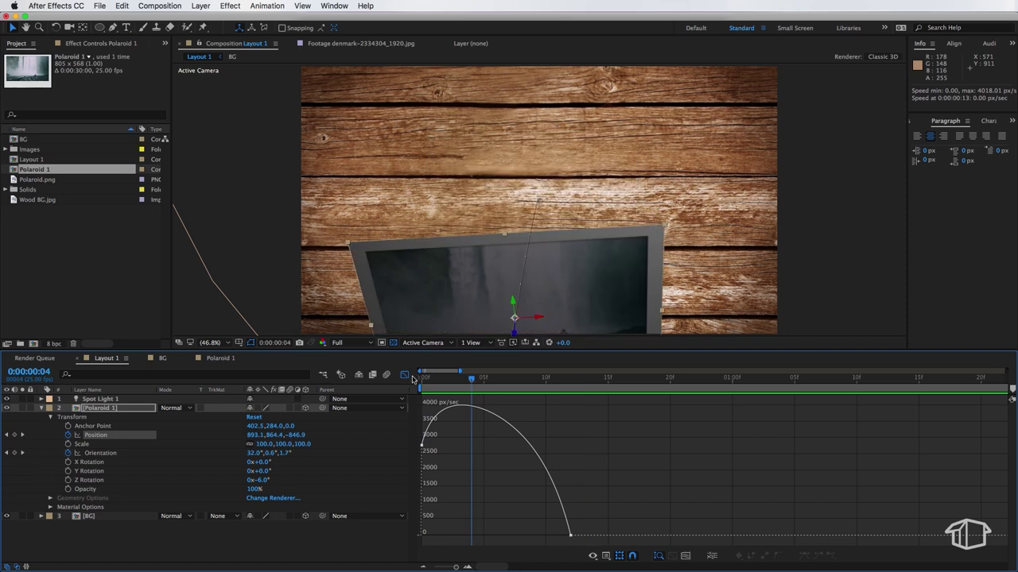
click(405, 375)
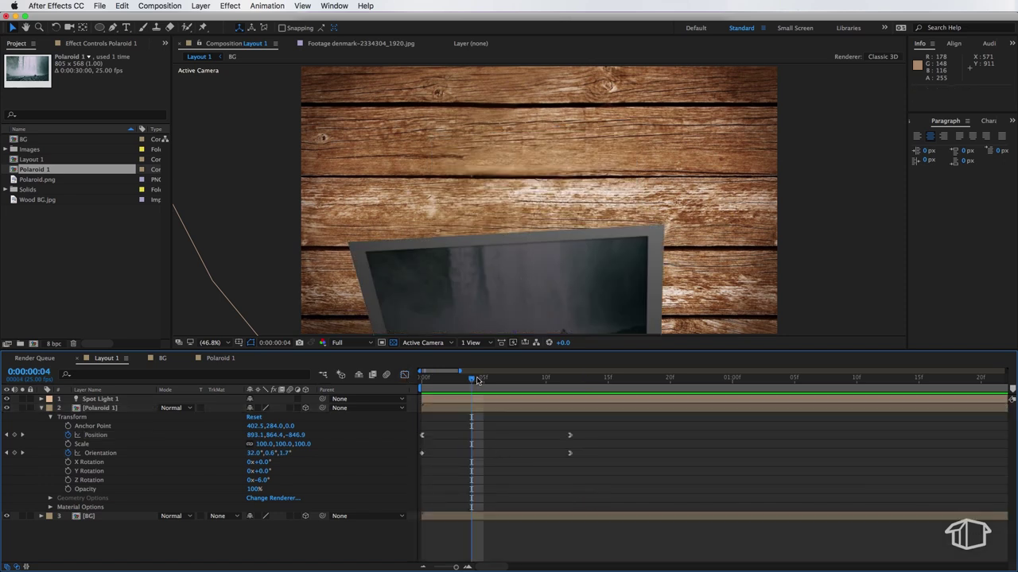
click(508, 376)
click(102, 408)
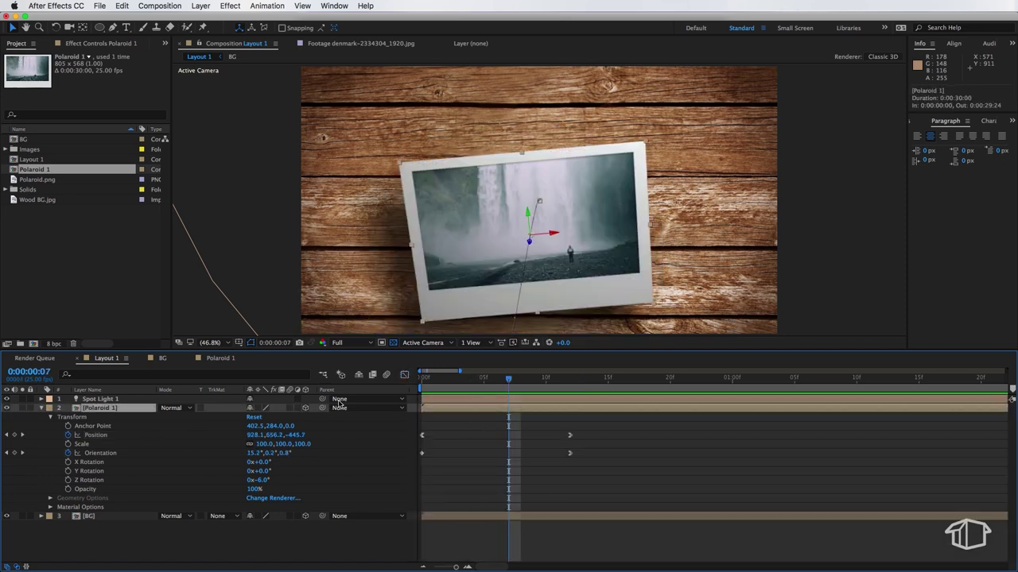
click(292, 408)
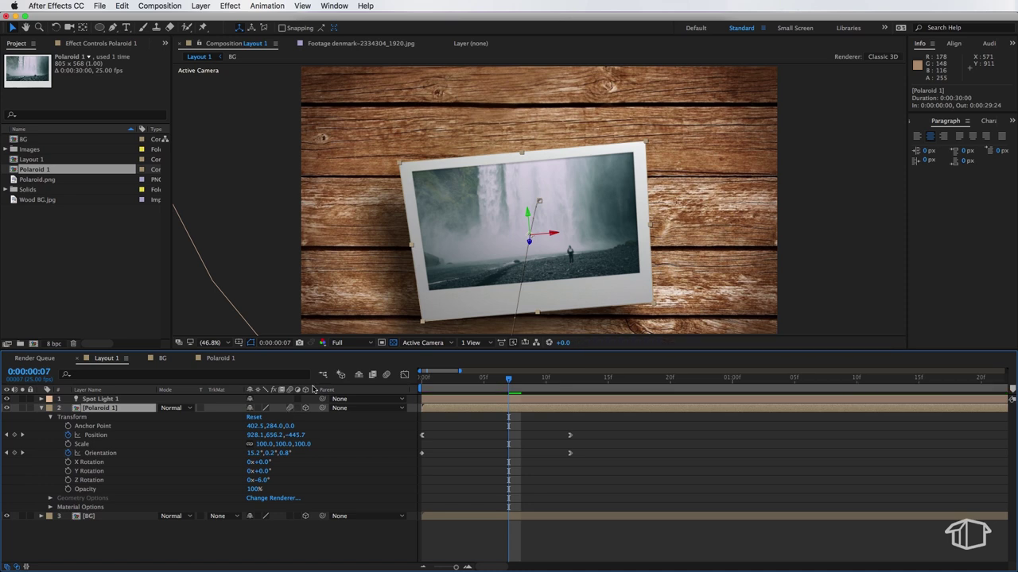
click(388, 376)
drag(508, 378, 496, 473)
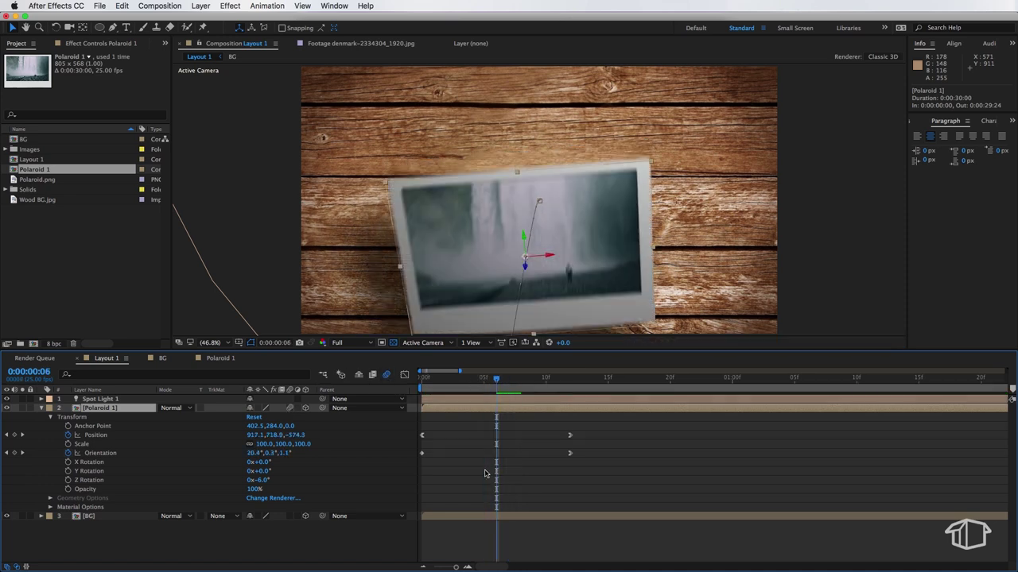
Step: Set Layout 1's motion blur shutter angle to 180° (entering 90 in the next field) and preview the throw
right_click(482, 473)
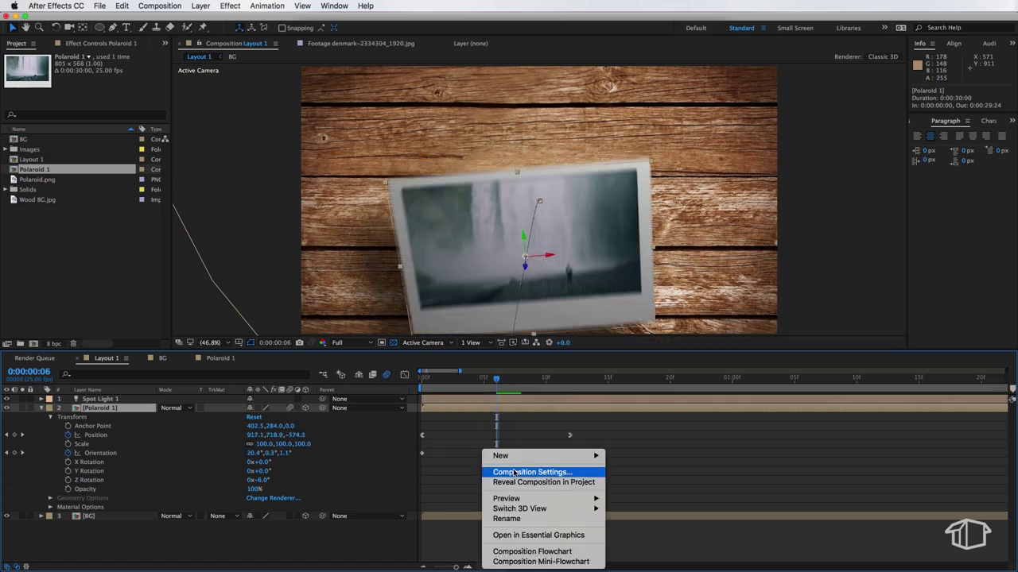
click(514, 472)
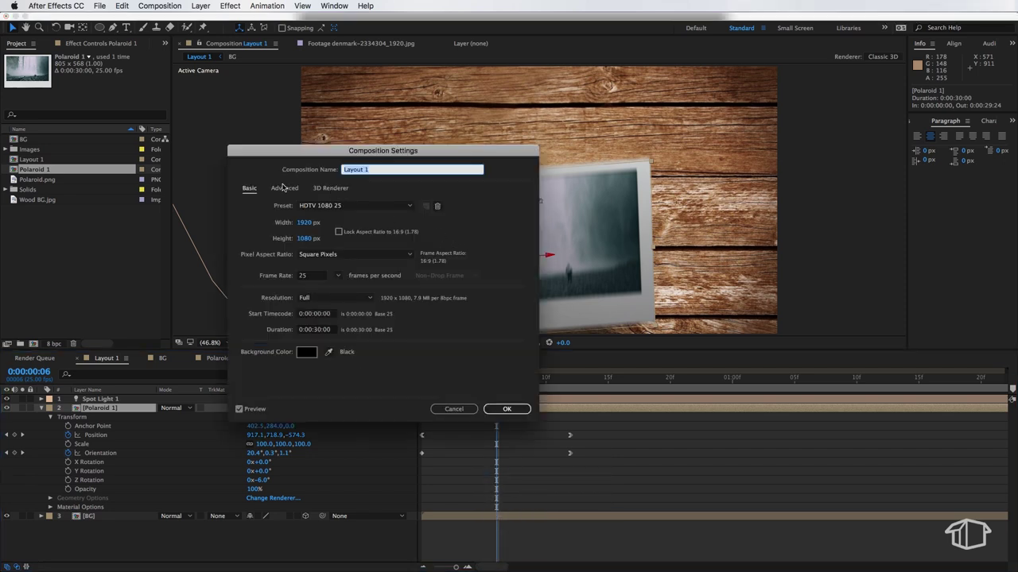
click(283, 188)
drag(322, 151, 355, 160)
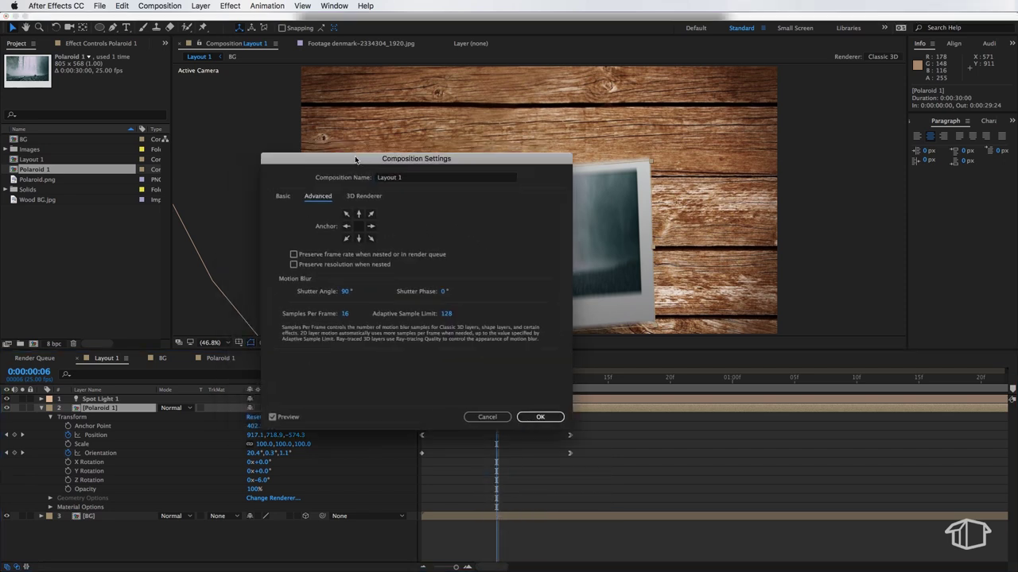
click(347, 291)
text(180)
key(Tab)
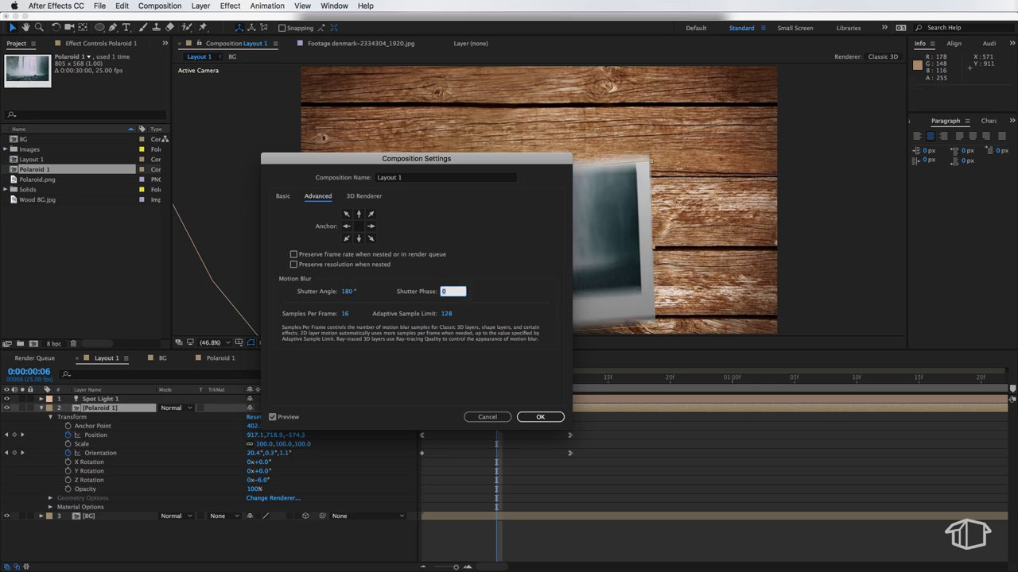
text(90)
click(540, 417)
key(space)
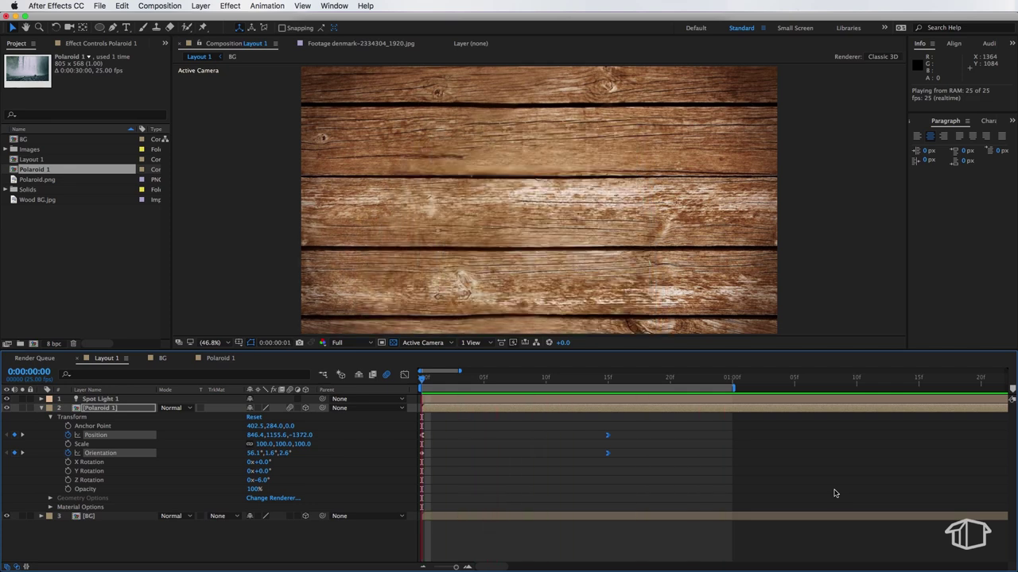
Step: Stop the preview and duplicate the Polaroid 1 composition as Polaroid 2
key(space)
click(215, 538)
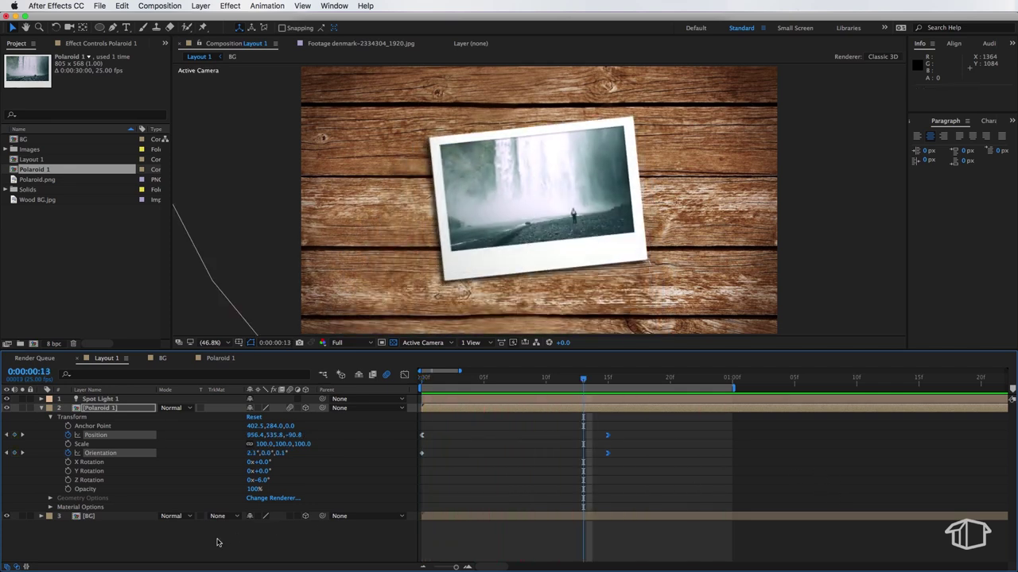
click(41, 408)
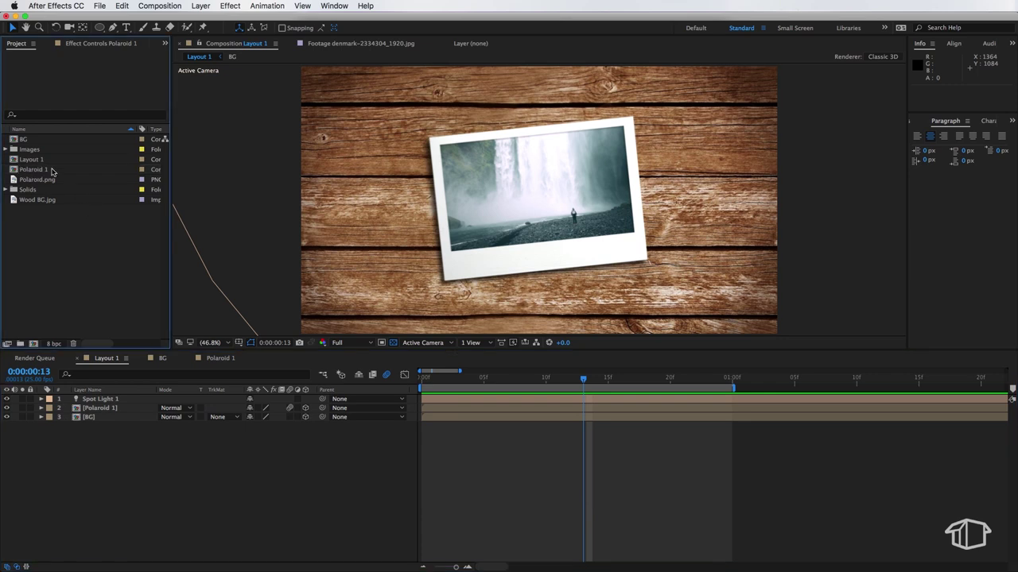
click(119, 5)
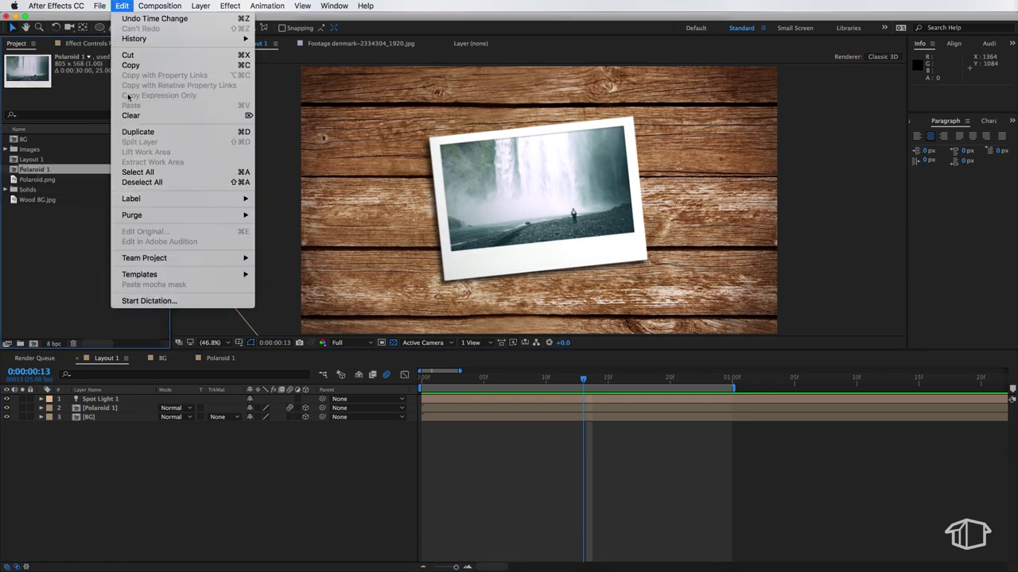
click(135, 132)
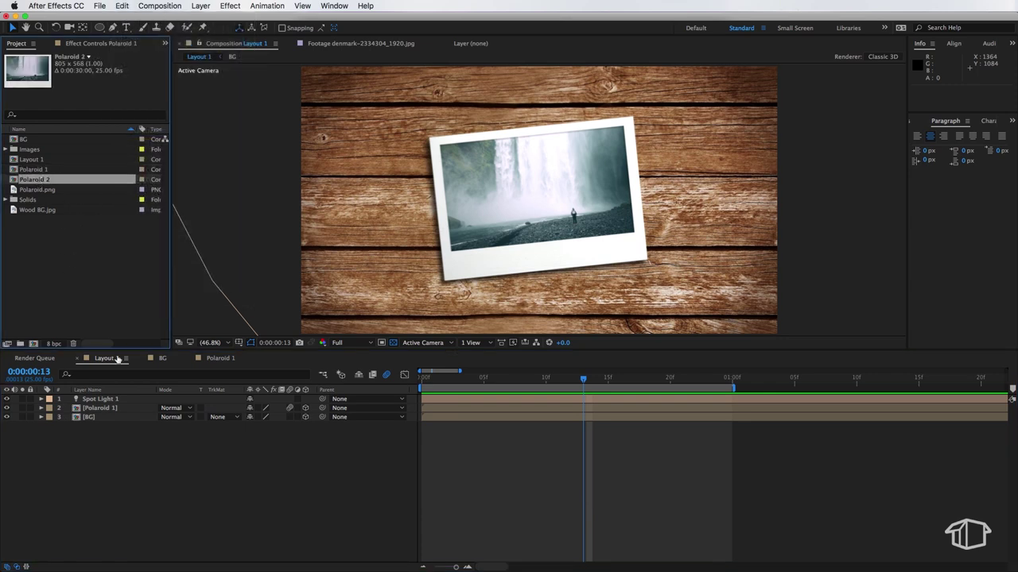
Step: Duplicate the Polaroid 1 layer in Layout 1 and Alt-swap its source to Polaroid 2
click(100, 408)
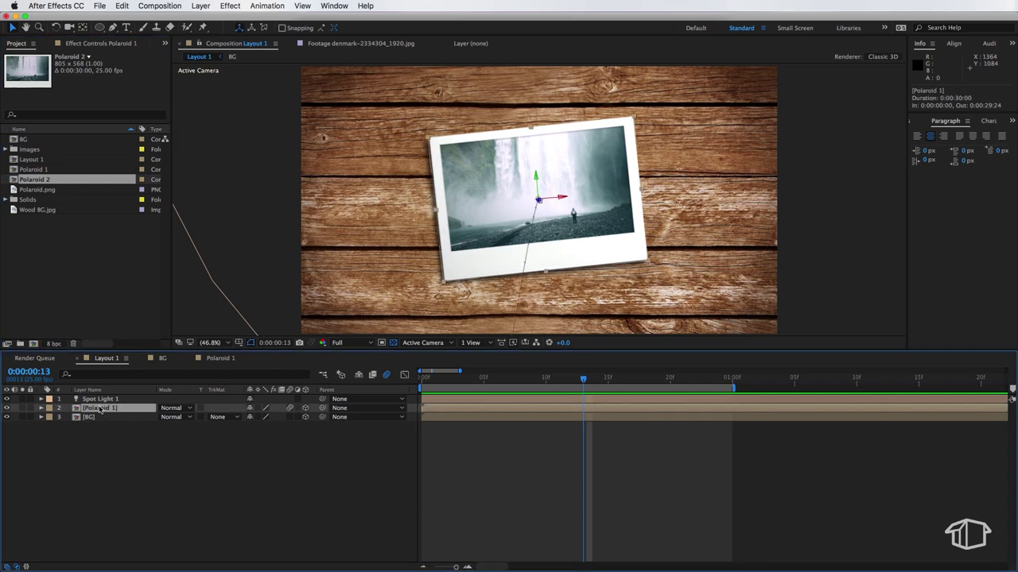
click(120, 5)
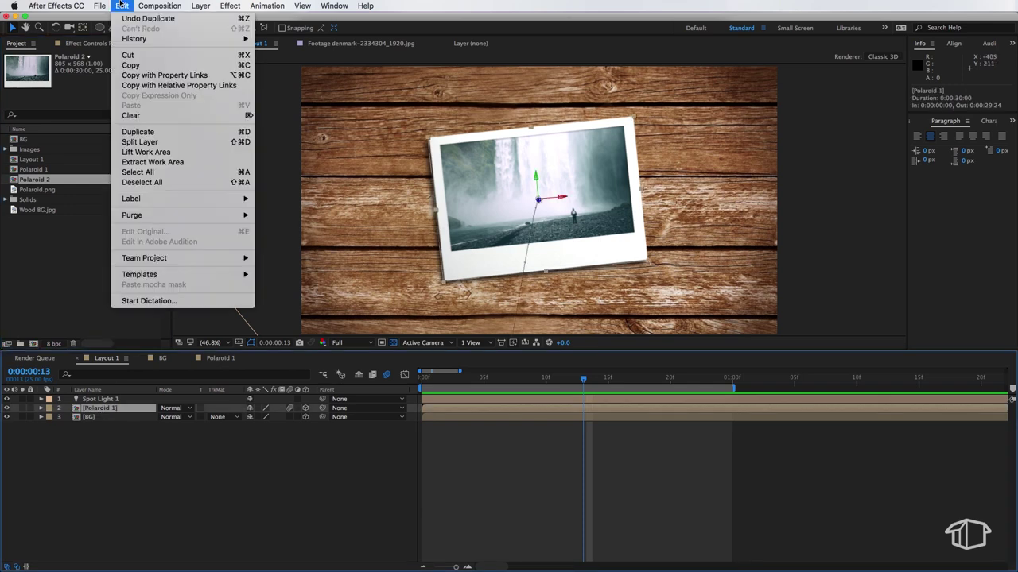
click(137, 132)
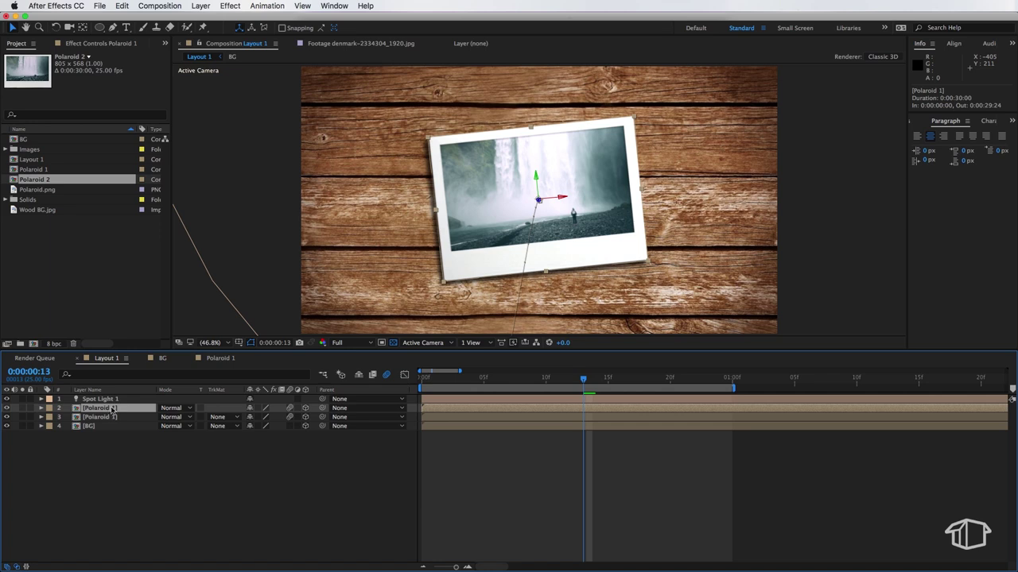
click(47, 181)
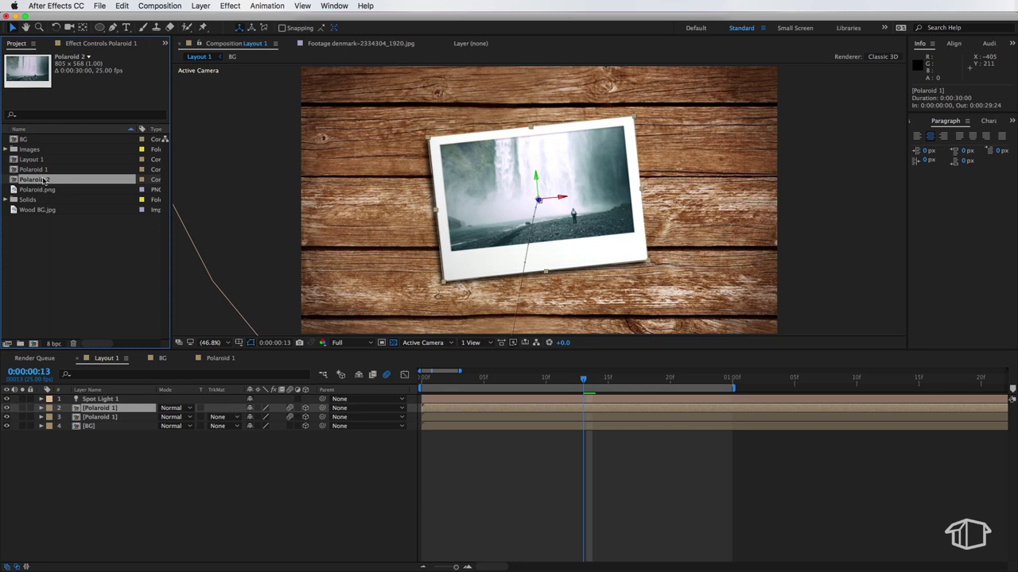
key(alt)
drag(44, 183, 111, 409)
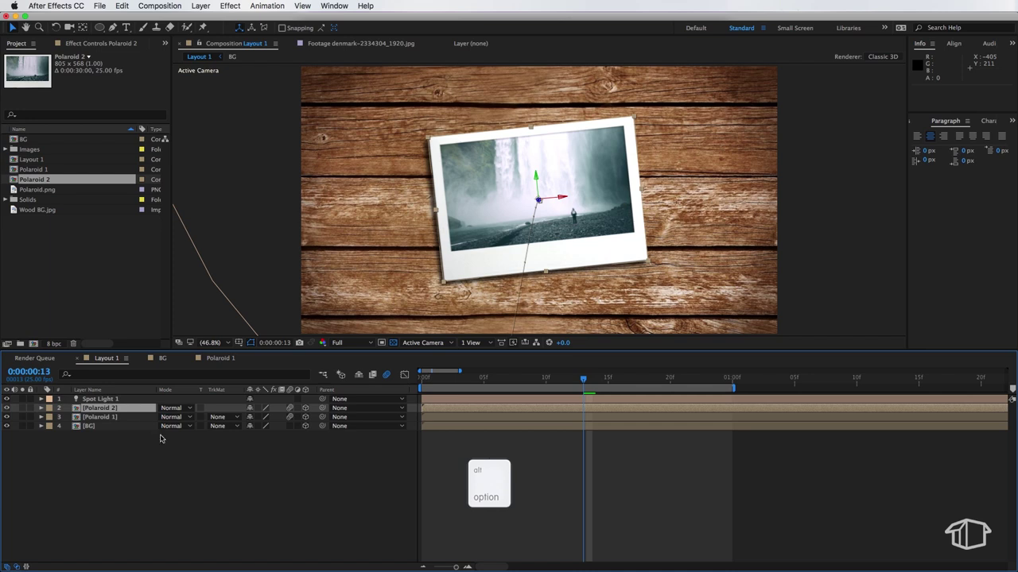
Step: Inside Polaroid 2, replace the old photo layer with waterfalls-1149944_1920.jpg
double_click(113, 408)
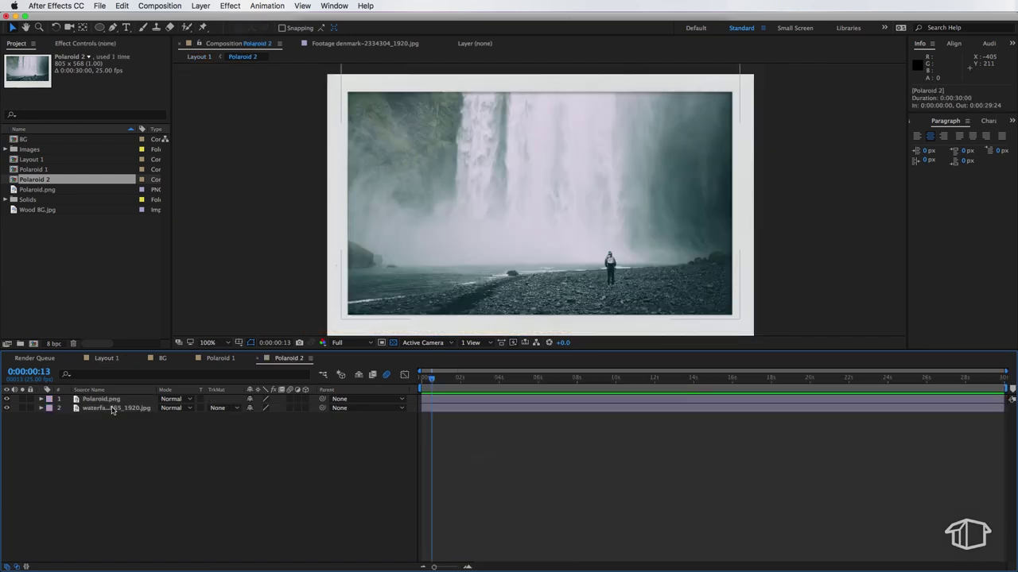
click(7, 148)
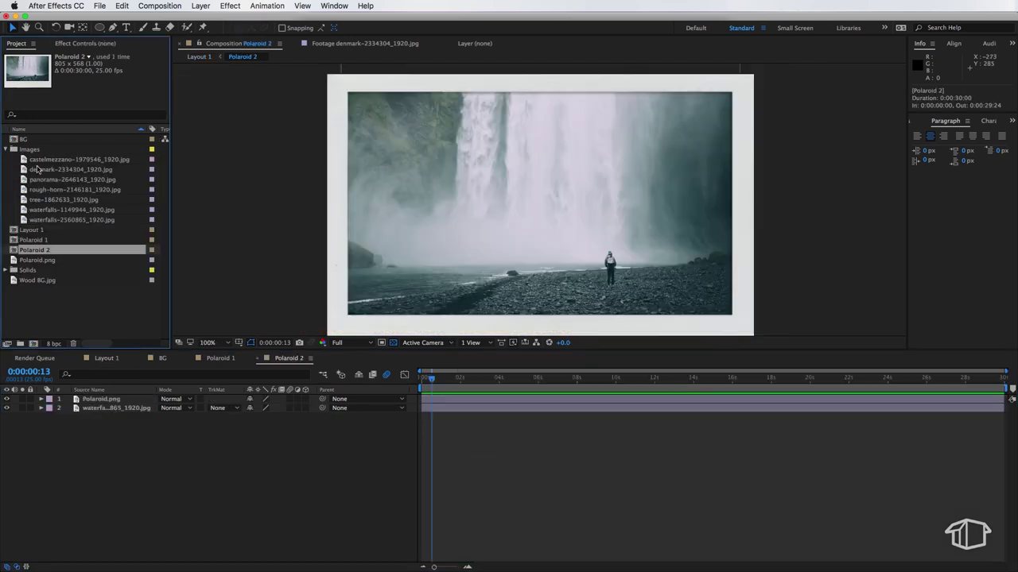
click(48, 179)
click(51, 210)
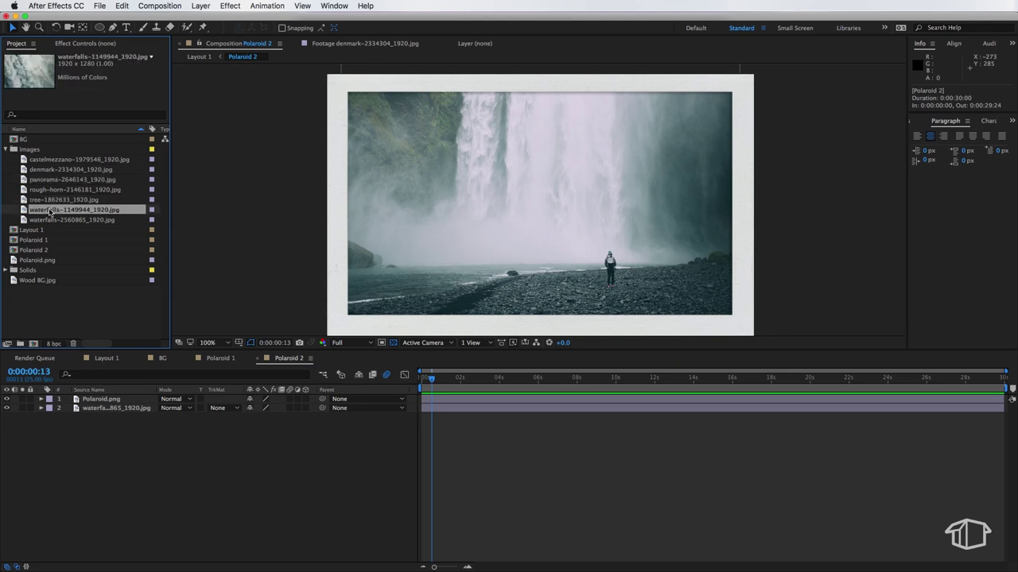
drag(51, 211, 97, 419)
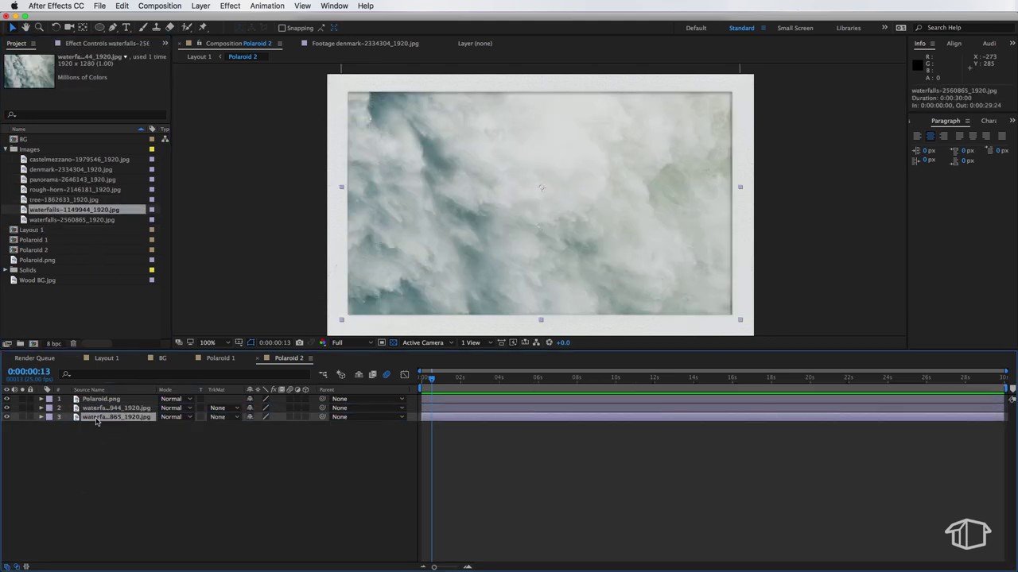
key(Delete)
Step: Scale the new waterfall photo down to about 40% and nudge it up in the frame
key(comma)
key(comma)
key(comma)
key(comma)
drag(413, 205, 488, 199)
key(shift+Up)
key(shift+Up)
key(shift+Up)
key(shift+Up)
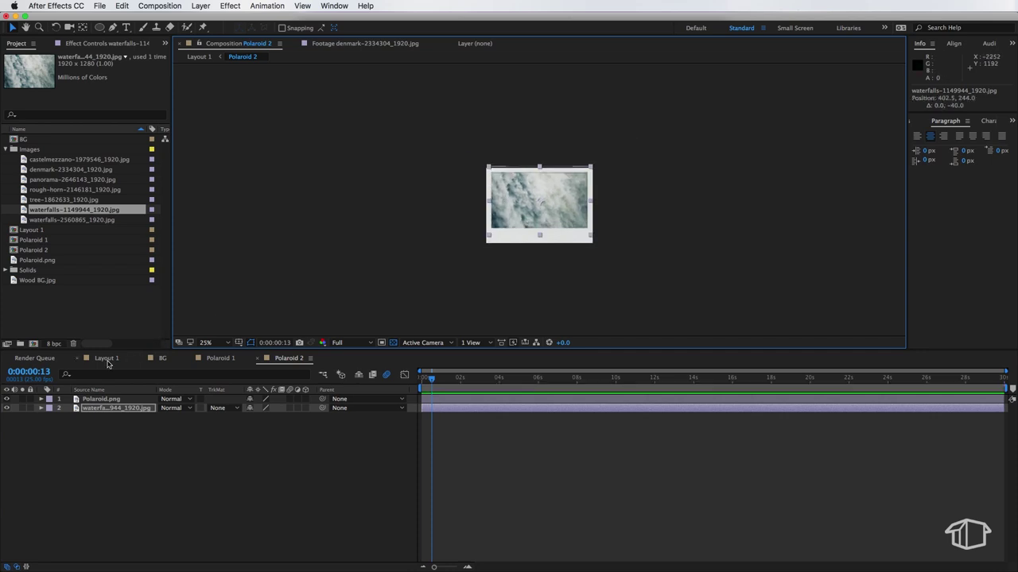
Step: Back in Layout 1, start Polaroid 2 at frame 10 and select its landing keyframe at 0:00:01:03
click(106, 359)
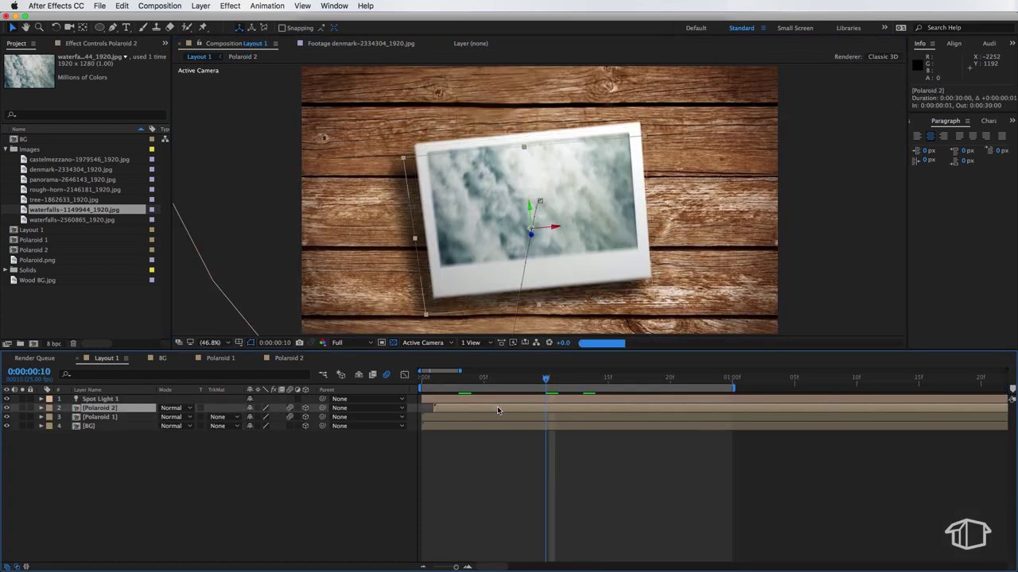
drag(498, 410, 608, 413)
key(Page_Down)
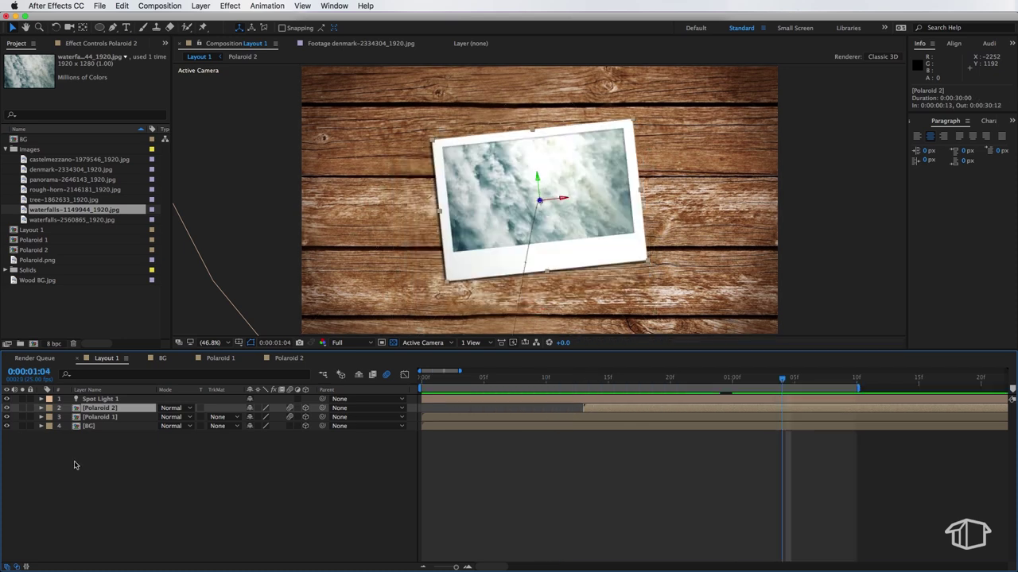
click(41, 408)
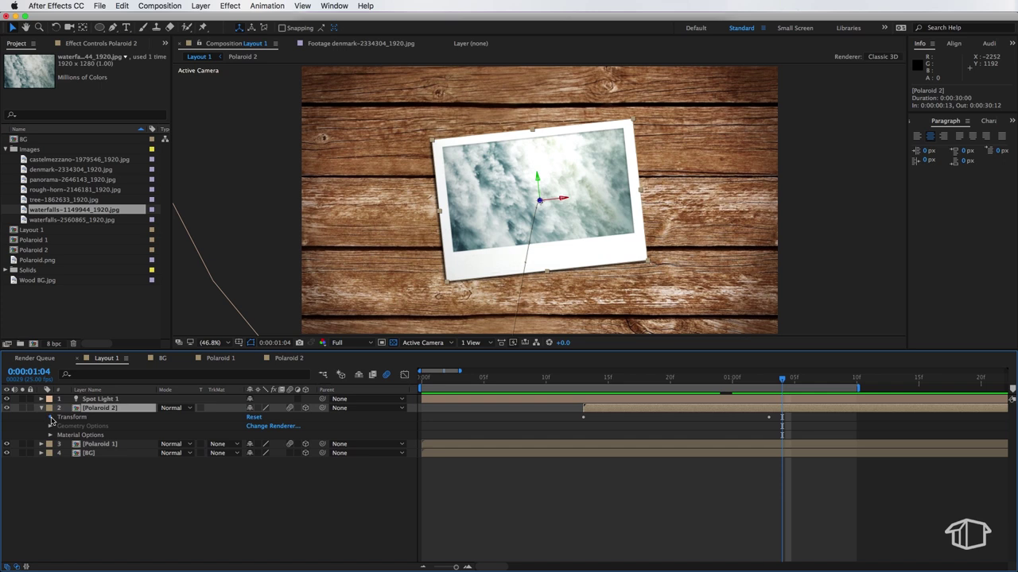
click(50, 418)
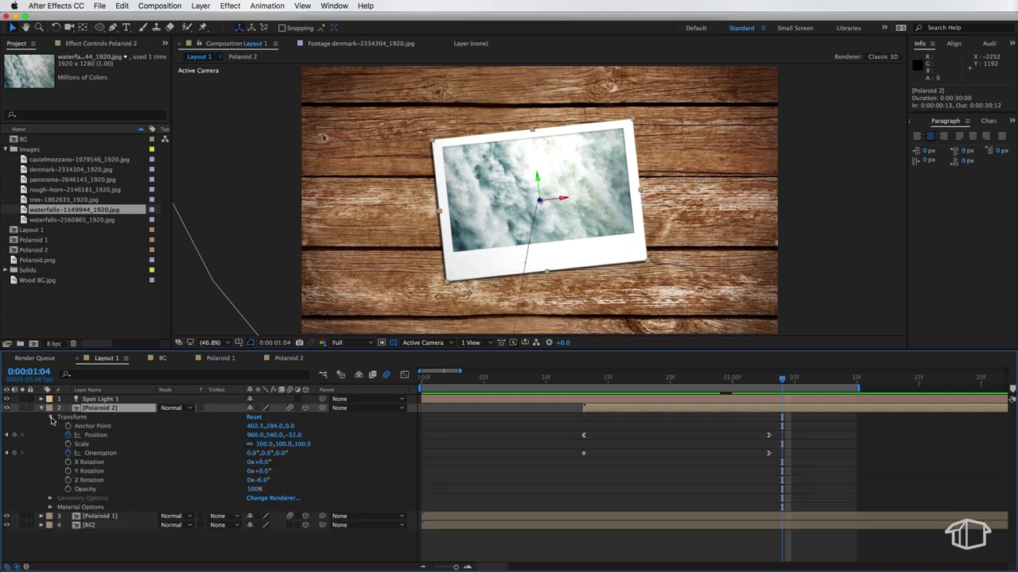
click(769, 379)
click(768, 435)
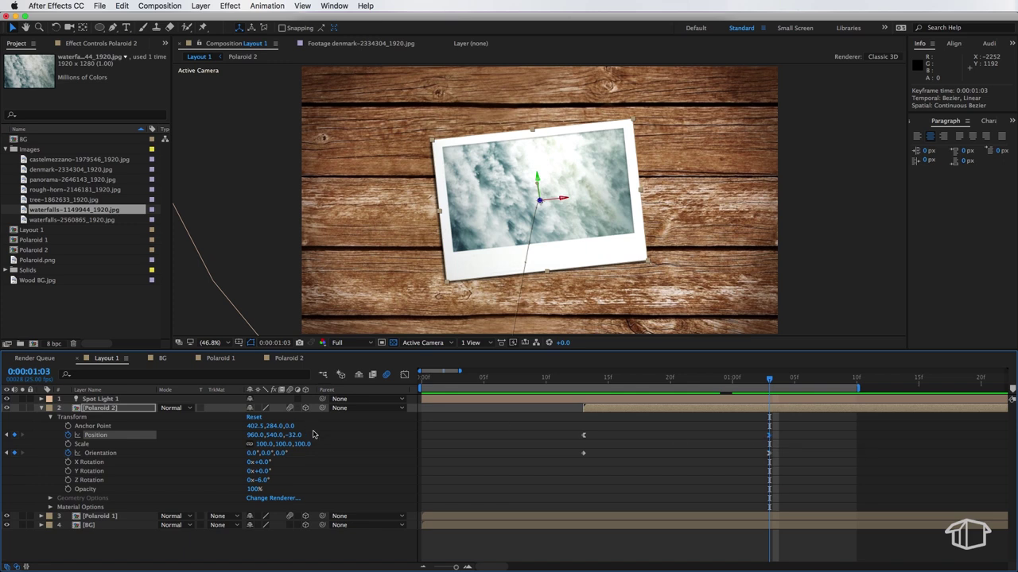
Step: At landing, raise Polaroid 2 in depth, set Z Rotation to 0, and shift it slightly right
click(539, 202)
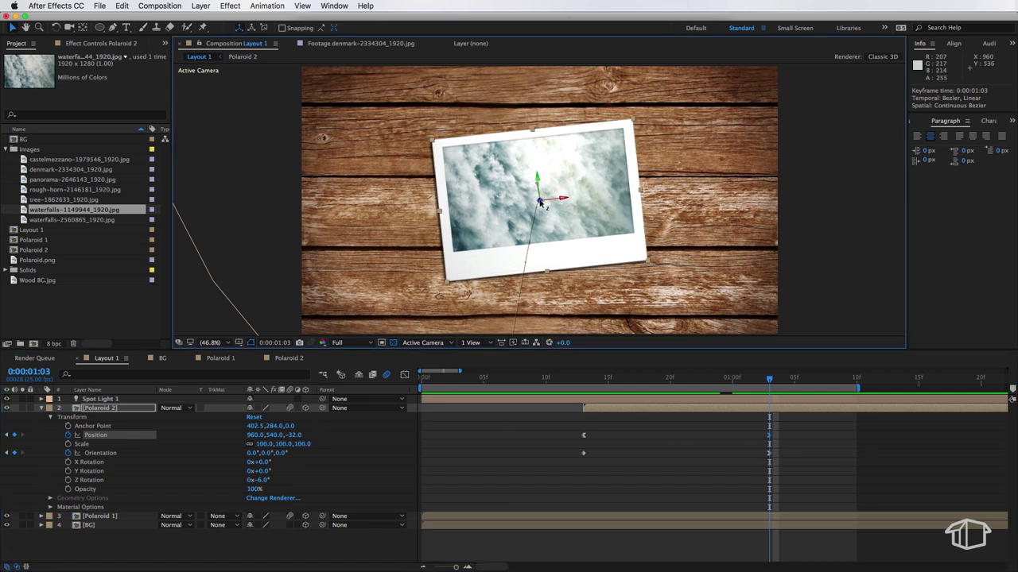
drag(540, 202, 544, 201)
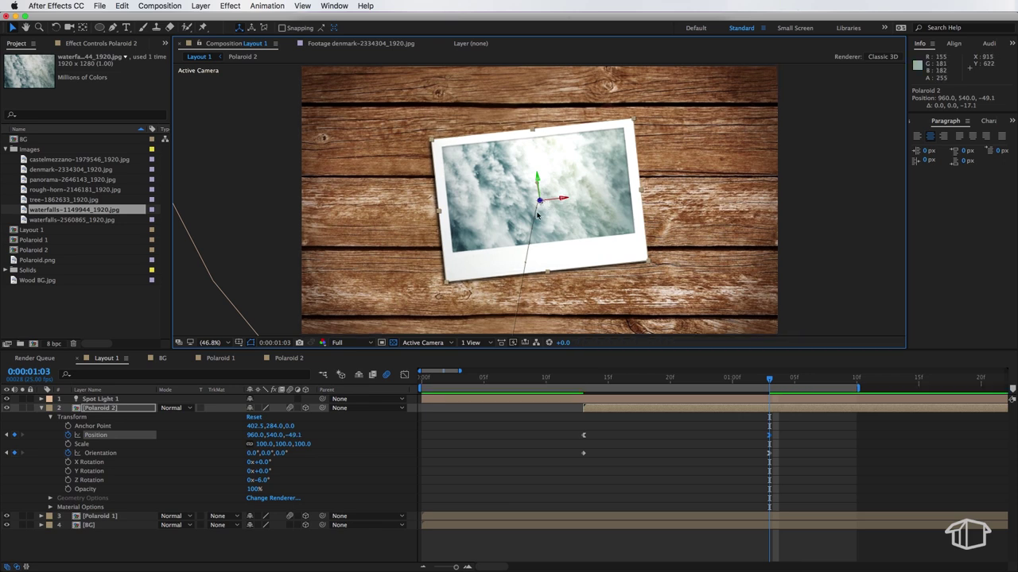
drag(541, 202, 543, 203)
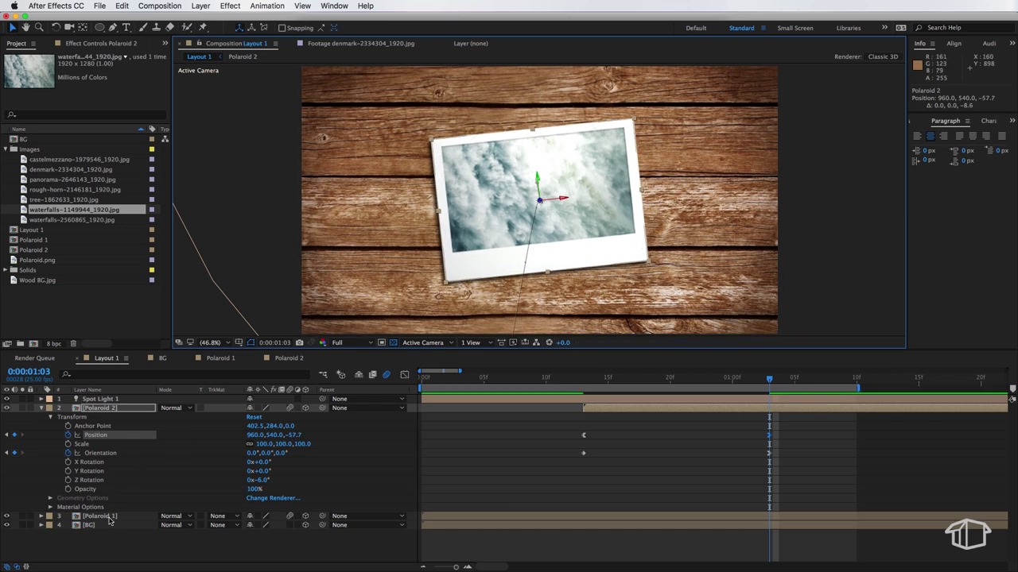
mouse_move(269, 485)
mouse_down()
mouse_move(258, 485)
mouse_move(270, 480)
mouse_up()
drag(779, 422, 574, 474)
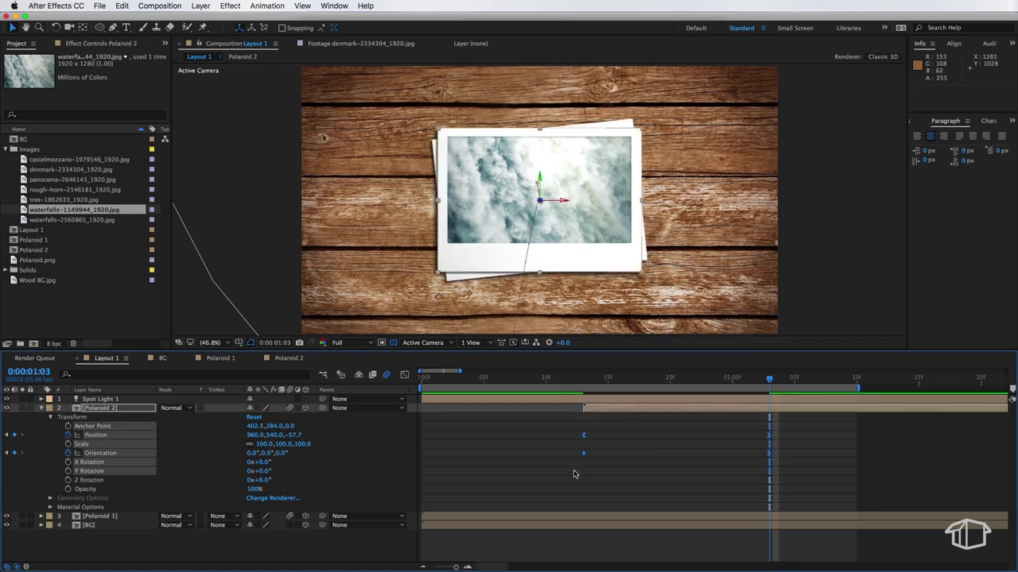
mouse_move(572, 233)
mouse_down()
mouse_move(602, 235)
mouse_move(569, 239)
mouse_up()
Step: Delay the Polaroid 2 layer by about half a second and preview both throws
key(space)
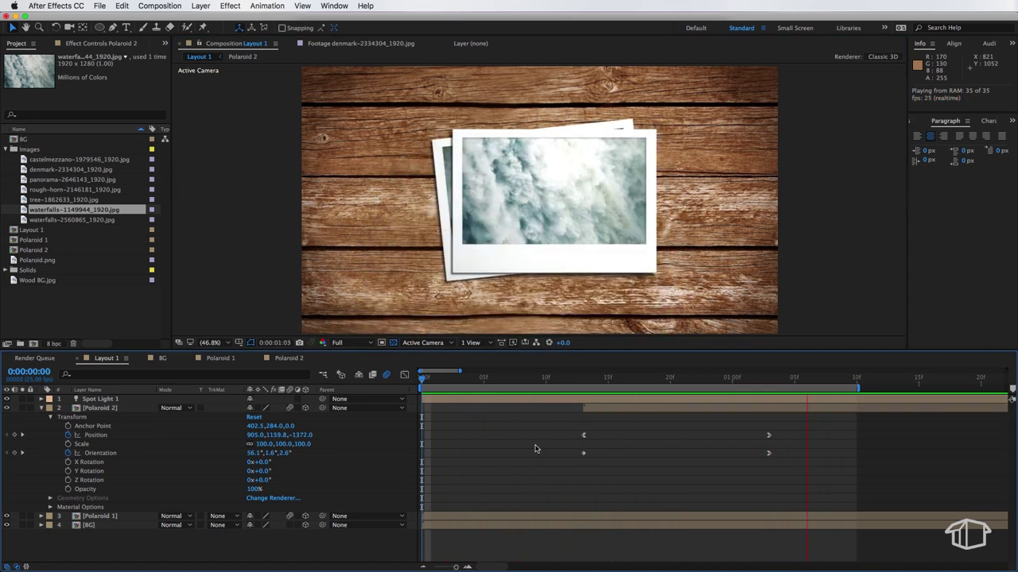
key(minus)
key(minus)
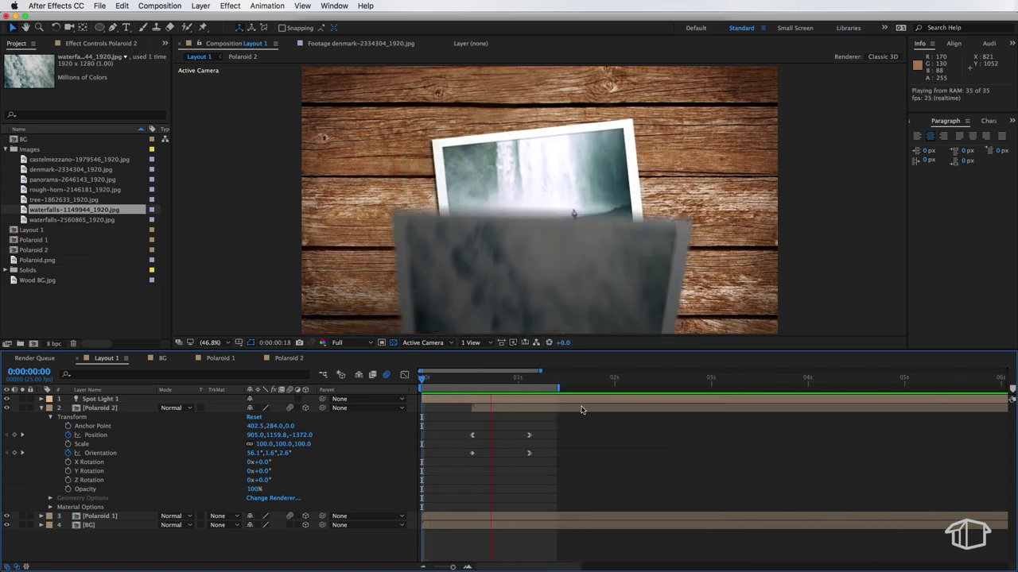
drag(556, 388, 808, 388)
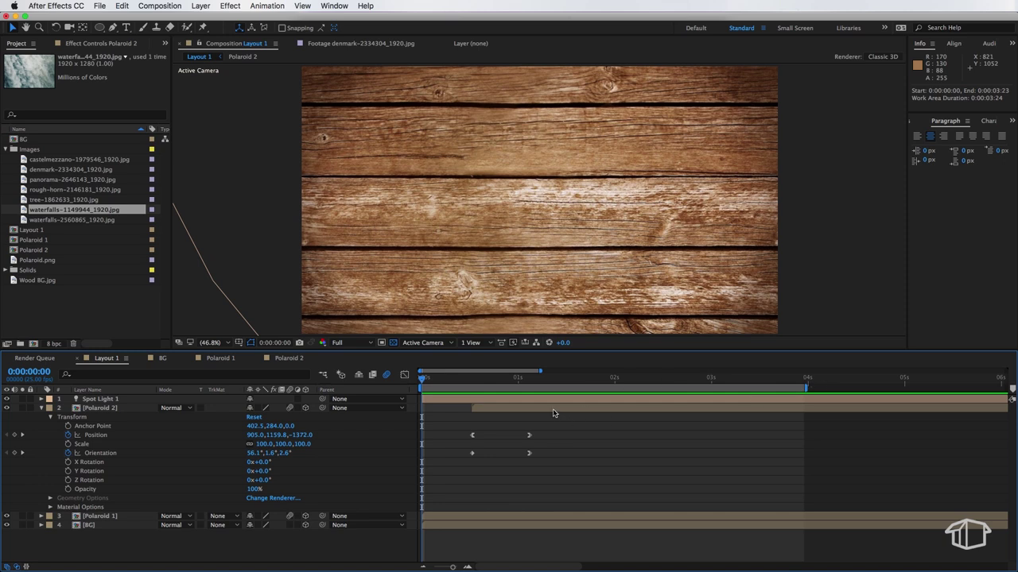
drag(587, 411, 633, 411)
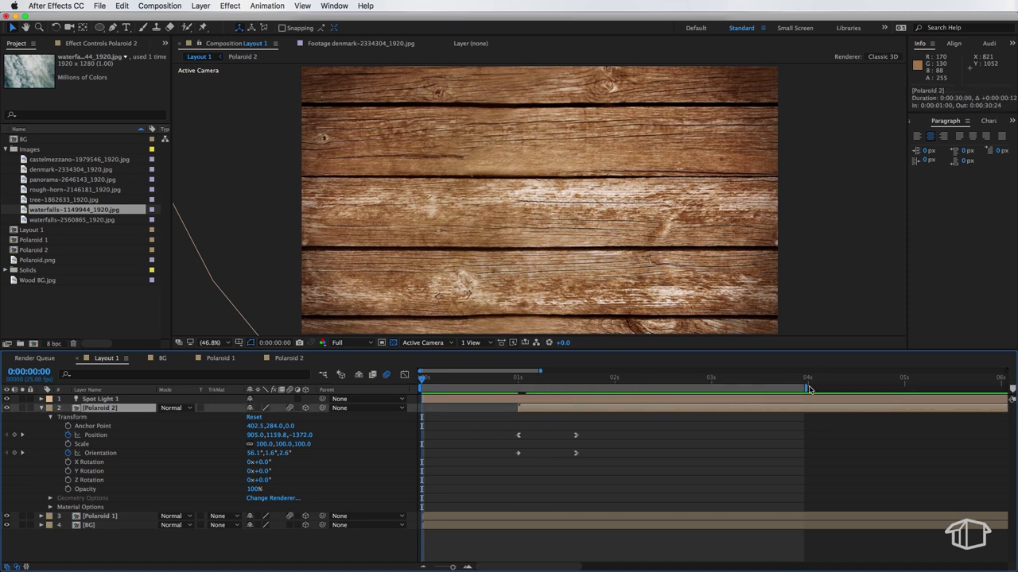
drag(805, 388, 708, 388)
key(space)
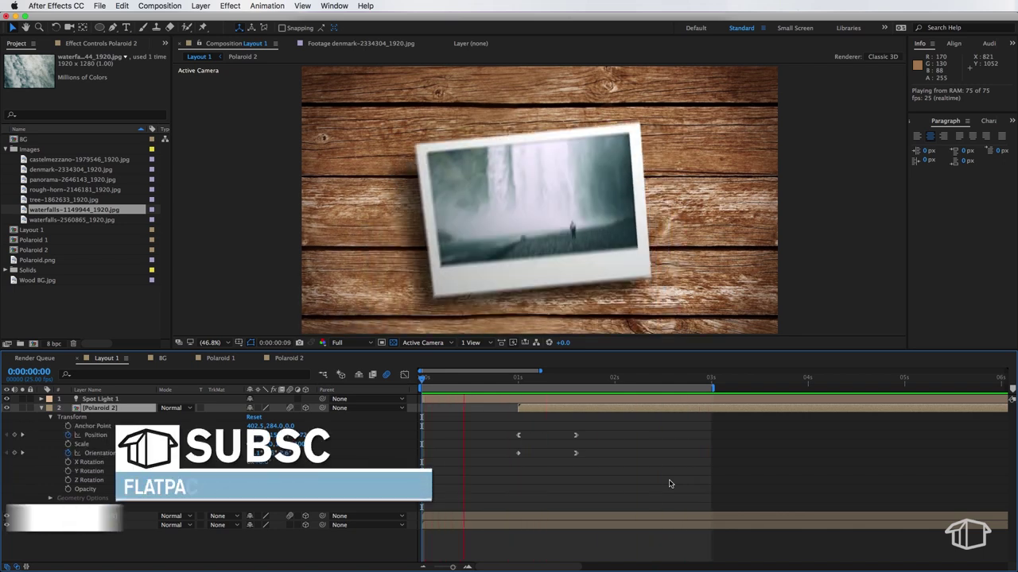
Step: Set the work area from zero to about 0:00:02:07 and RAM-preview the two throws
drag(713, 388, 646, 388)
key(space)
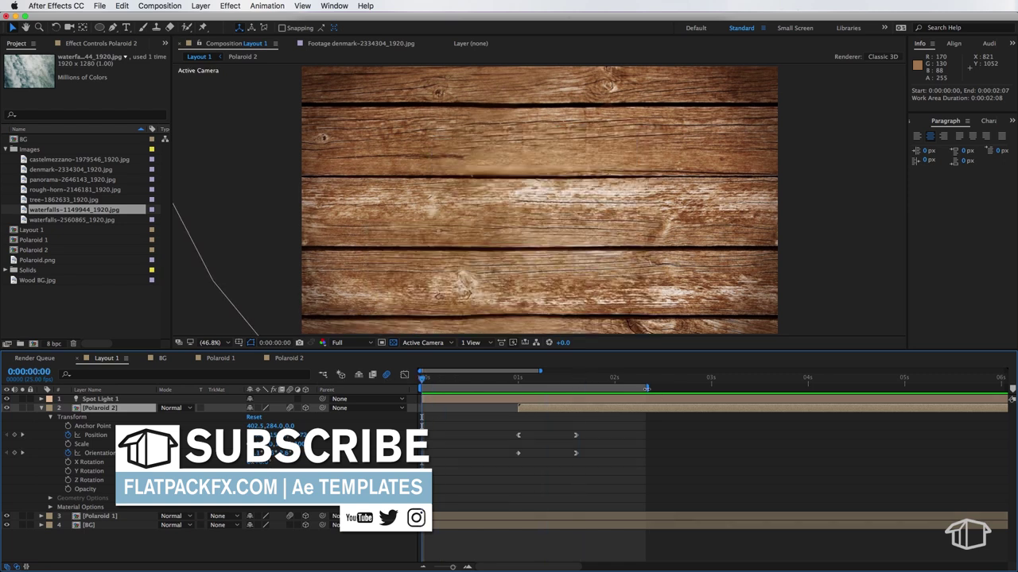
drag(508, 387, 515, 386)
drag(451, 388, 445, 388)
drag(648, 389, 654, 389)
key(space)
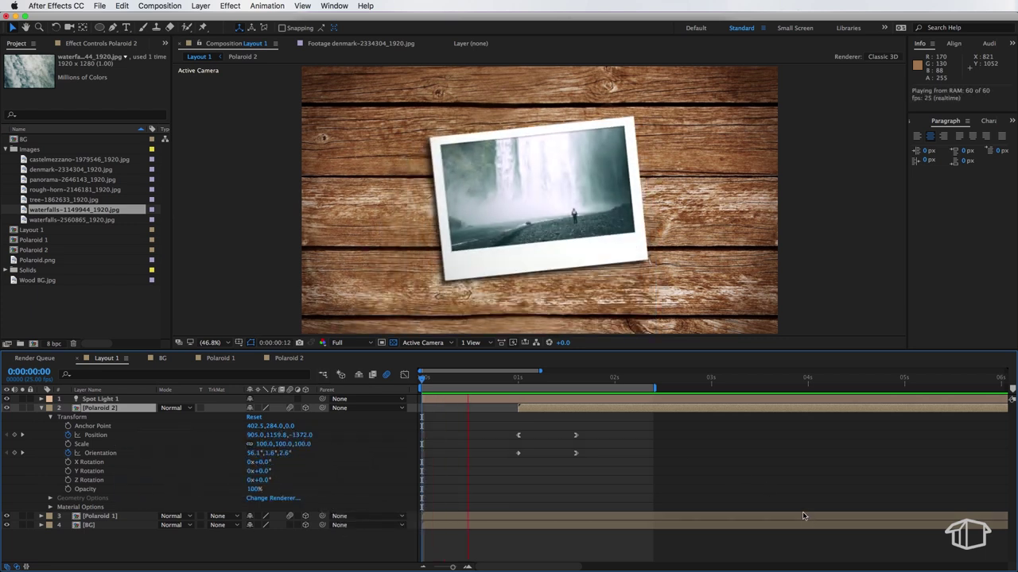